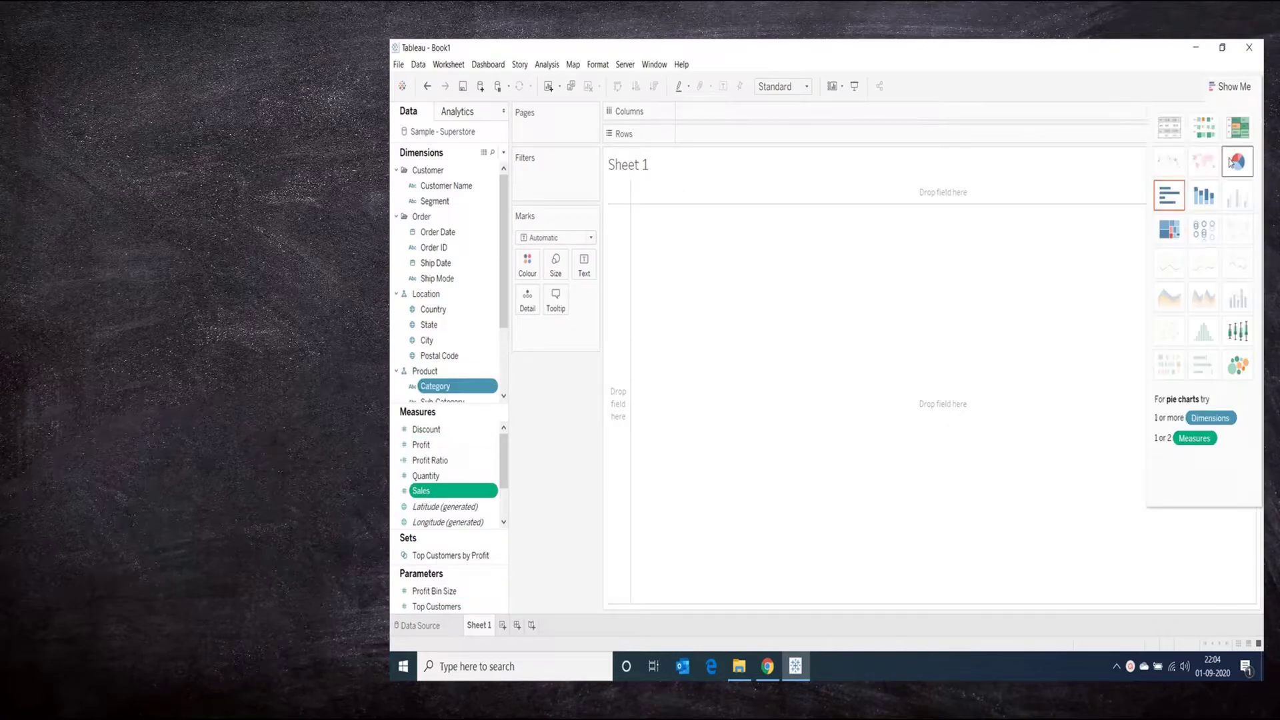
Step: Build a Category sales pie on two min(0) rows combined into a dual axis
{"action": "left_click", "coordinate": [1237, 161]}
{"action": "double_click", "coordinate": [697, 133]}
{"action": "type", "text": "min(0)"}
{"action": "key", "text": "Return"}
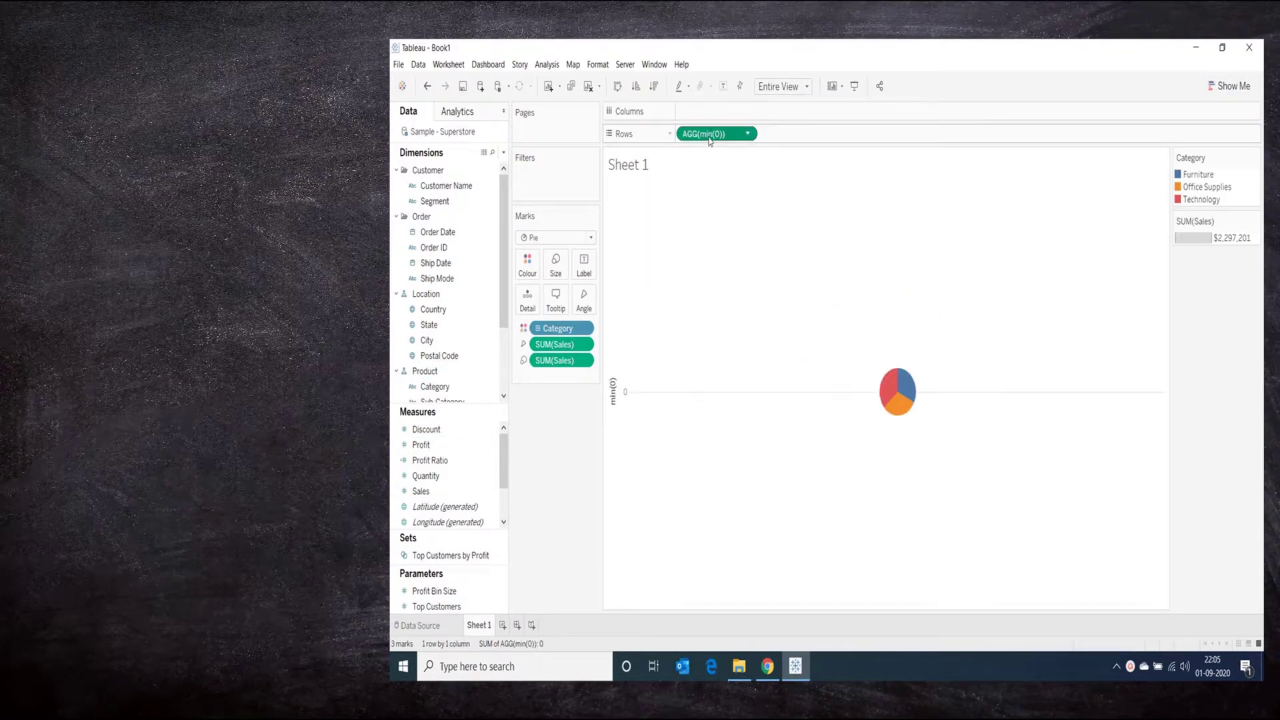
{"action": "left_click_drag", "start_coordinate": [710, 137], "coordinate": [797, 134]}
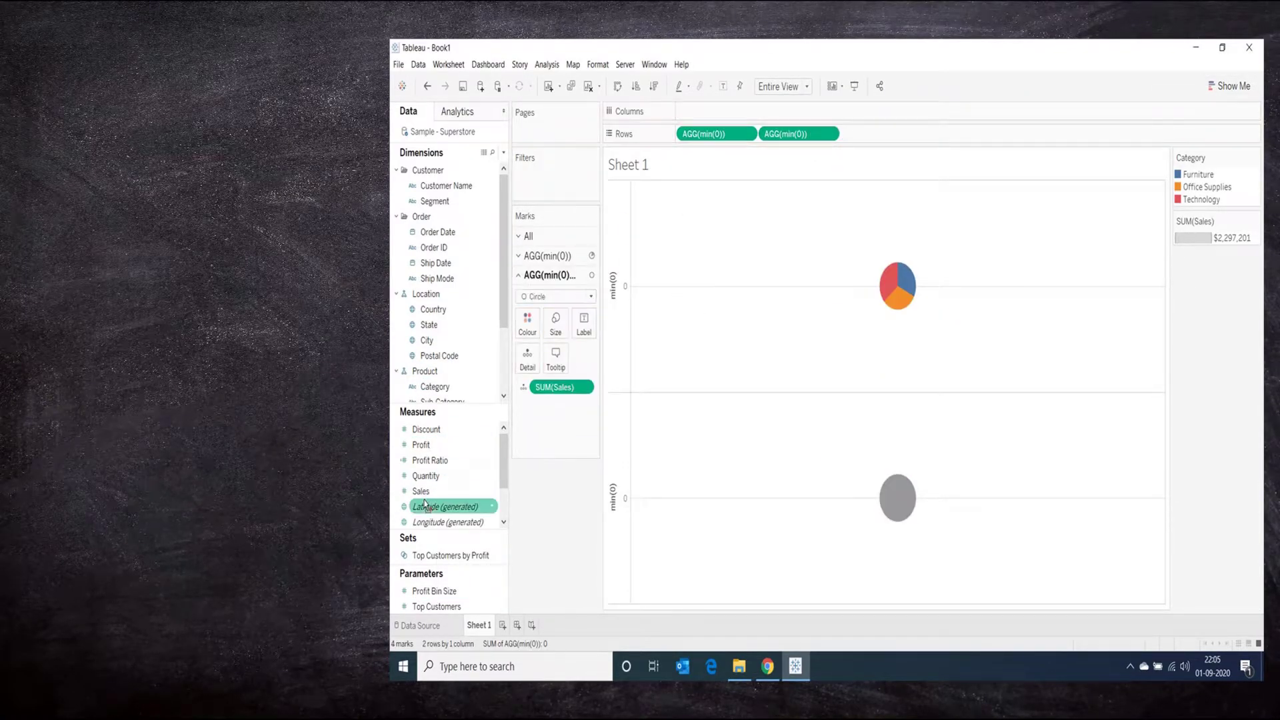
{"action": "right_click", "coordinate": [796, 134]}
{"action": "left_click", "coordinate": [827, 319]}
Step: Make the centre circle white and change which layer is drawn on top
{"action": "left_click", "coordinate": [555, 323]}
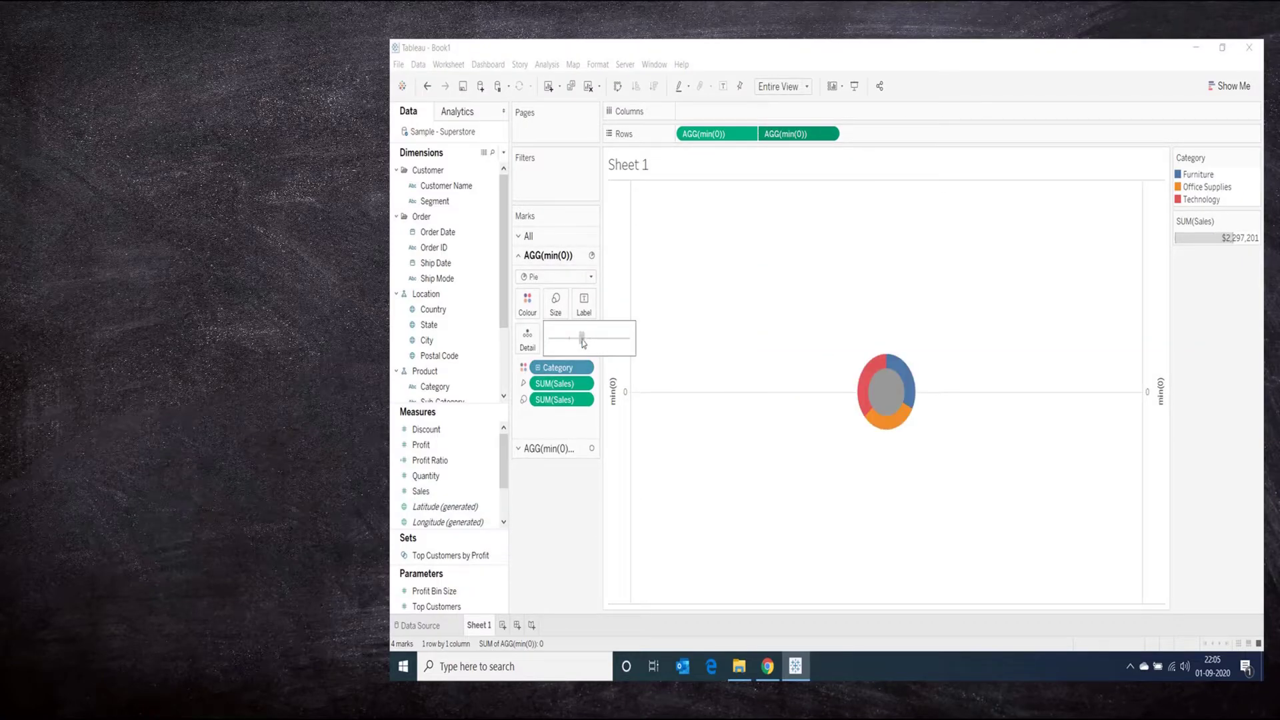
{"action": "left_click", "coordinate": [520, 454]}
{"action": "left_click", "coordinate": [527, 319]}
{"action": "left_click", "coordinate": [527, 356]}
{"action": "right_click", "coordinate": [1155, 404]}
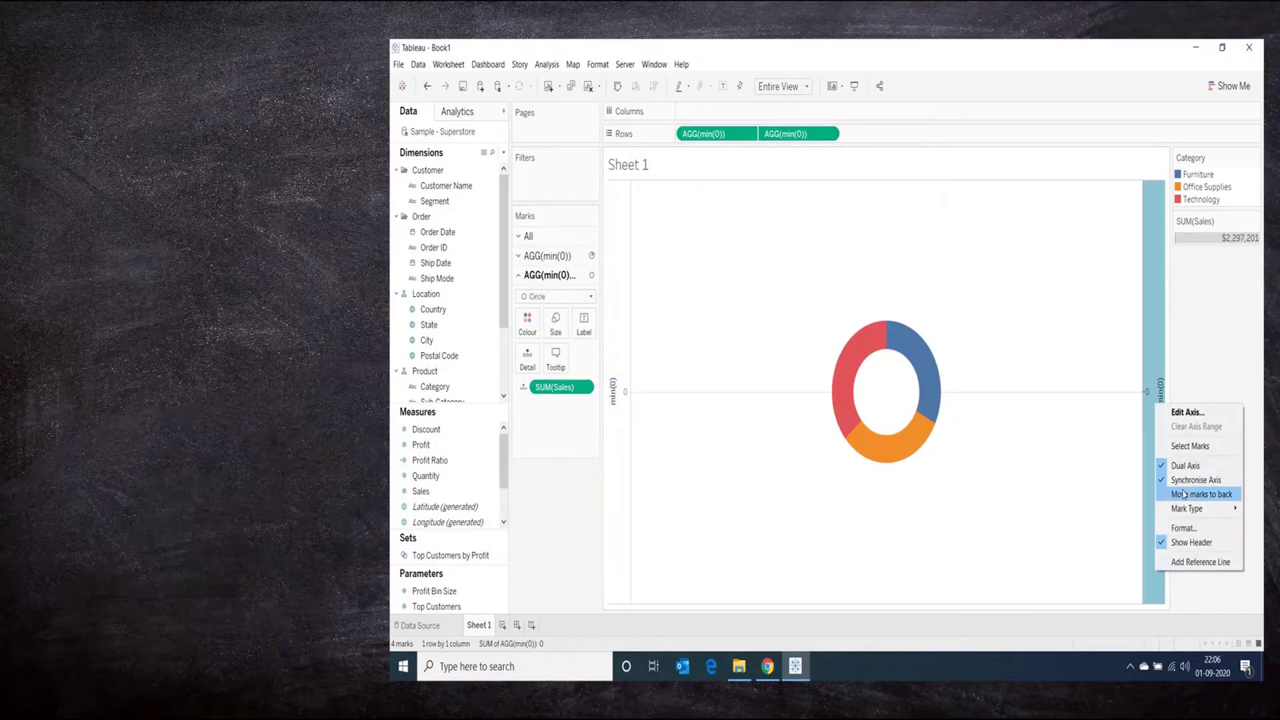
{"action": "left_click", "coordinate": [1183, 494]}
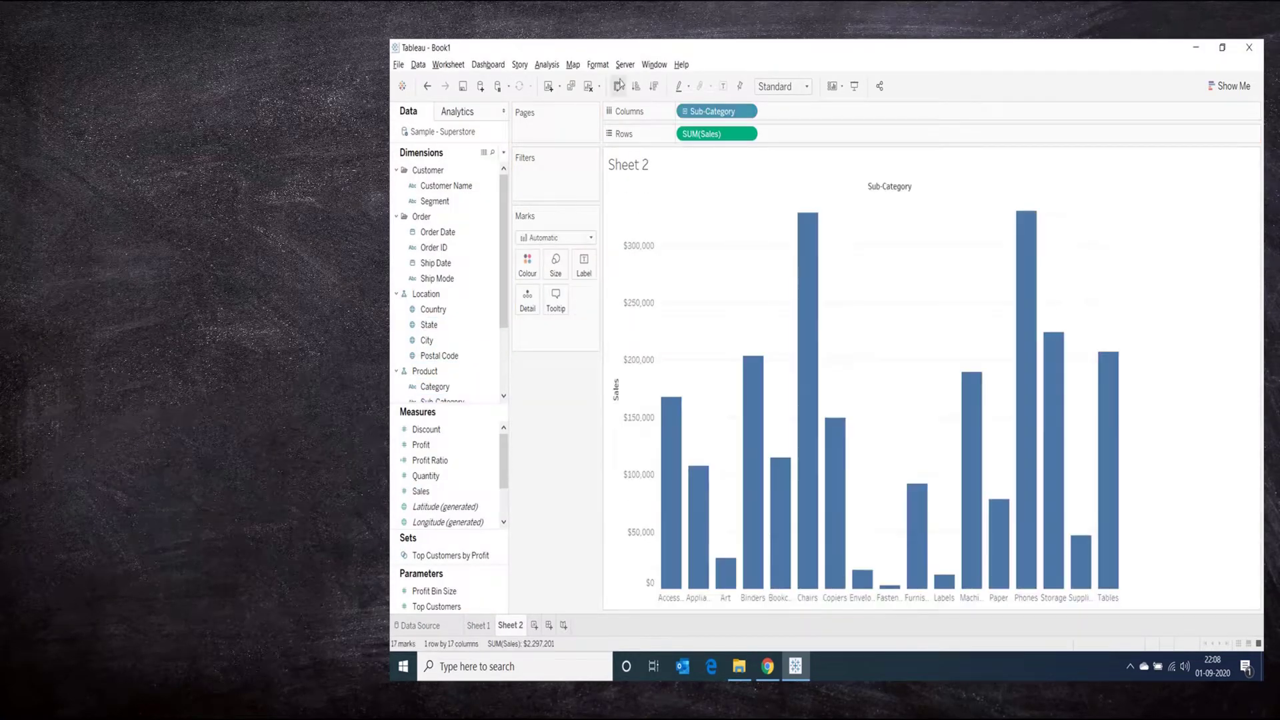
Step: Build the Sub-Category sales lollipop from horizontal bars and circles on synchronized dual axes
{"action": "left_click", "coordinate": [619, 86]}
{"action": "left_click_drag", "start_coordinate": [716, 111], "coordinate": [830, 113]}
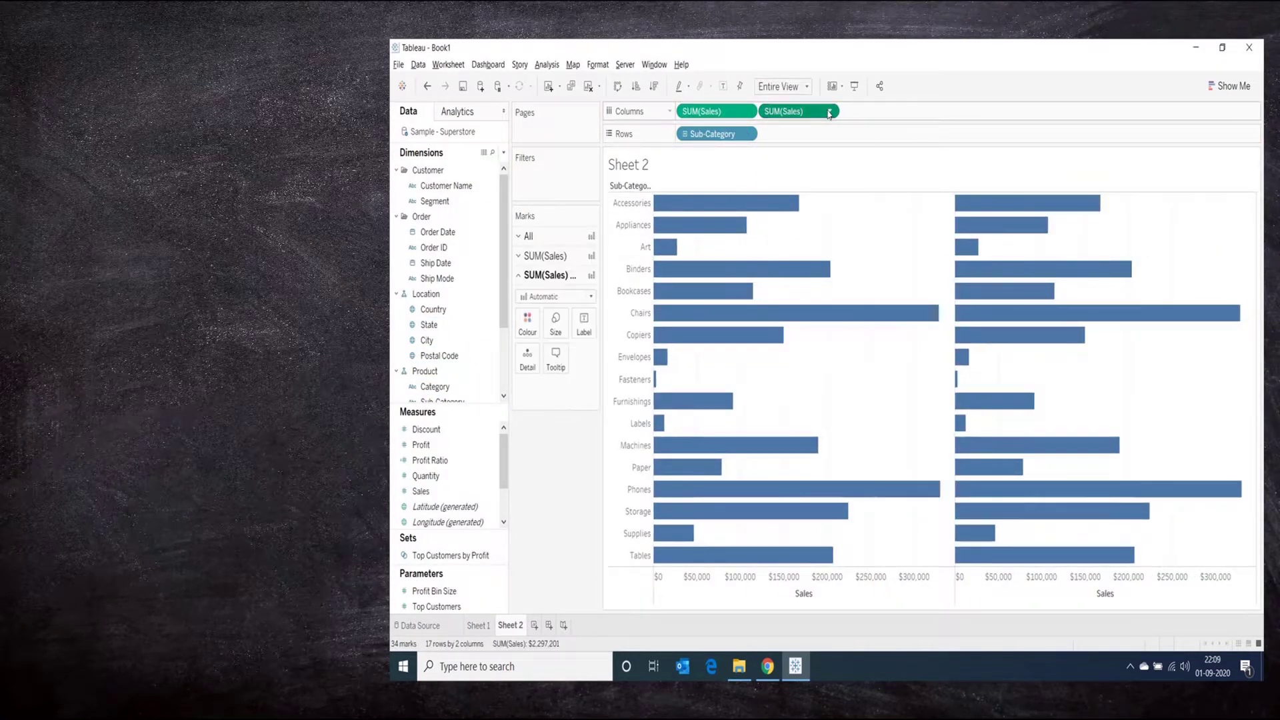
{"action": "left_click", "coordinate": [592, 299]}
{"action": "left_click", "coordinate": [535, 389]}
{"action": "left_click", "coordinate": [545, 255]}
{"action": "right_click", "coordinate": [798, 112]}
{"action": "left_click", "coordinate": [790, 206]}
{"action": "left_click", "coordinate": [591, 277]}
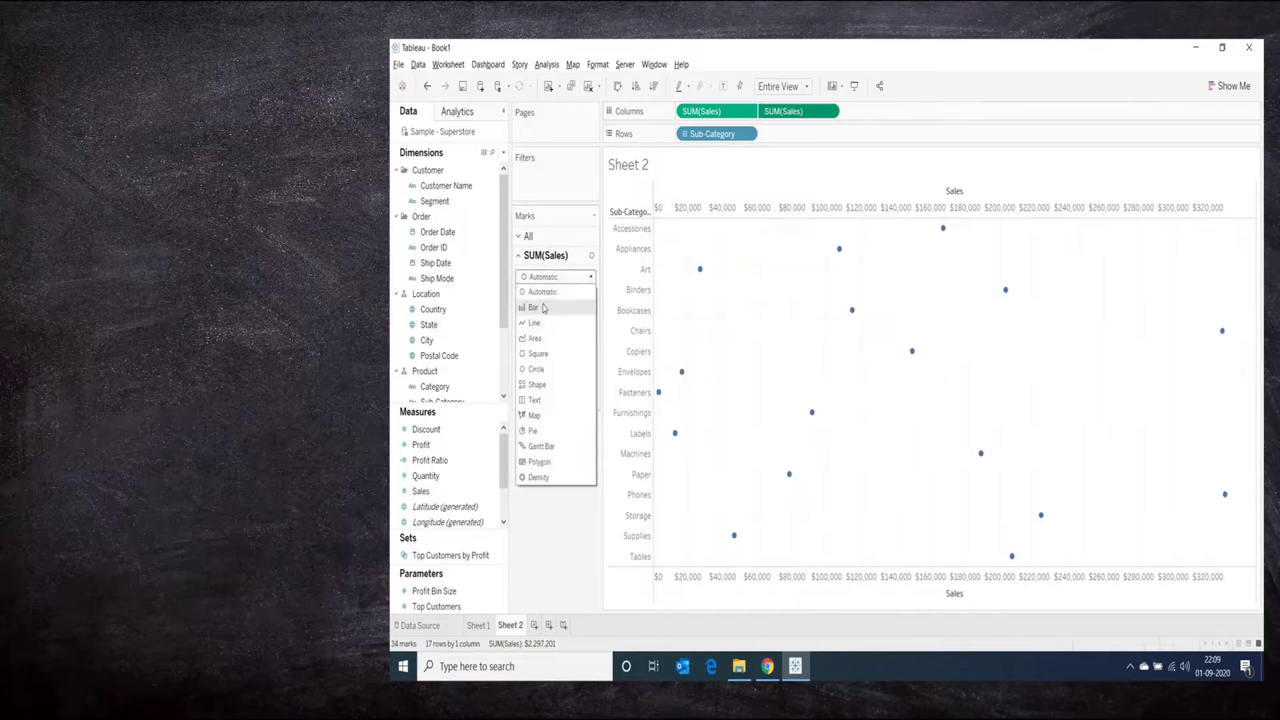
{"action": "left_click", "coordinate": [544, 307]}
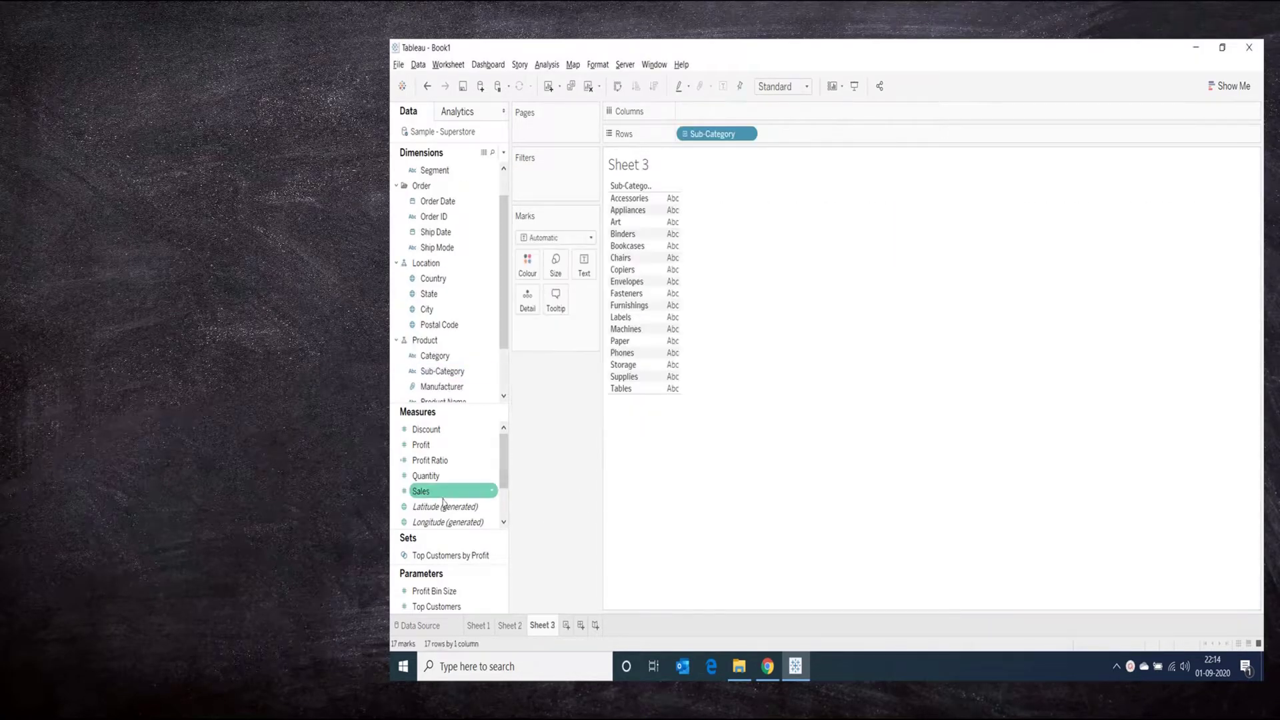
Step: On Sheet 3, plot Sales by Sub-Category coloured by order year, excluding one year
{"action": "double_click", "coordinate": [420, 491]}
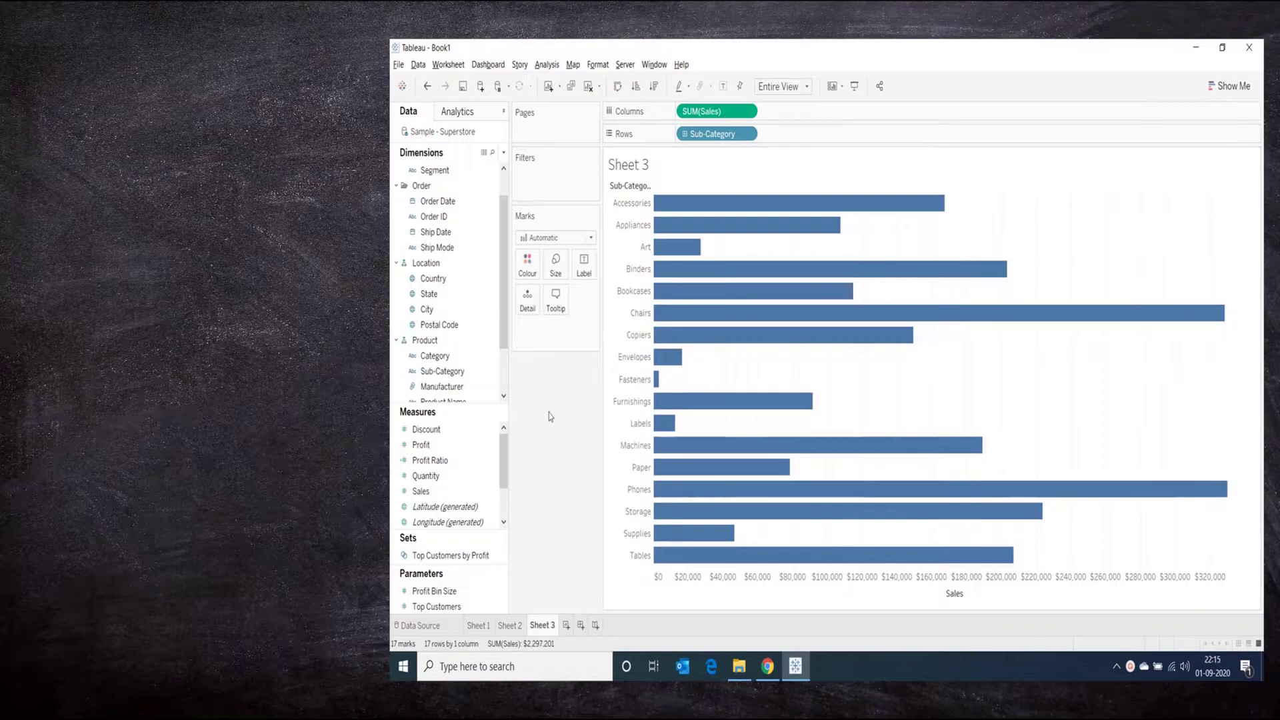
{"action": "left_click_drag", "start_coordinate": [437, 201], "coordinate": [528, 266]}
{"action": "right_click", "coordinate": [1190, 187]}
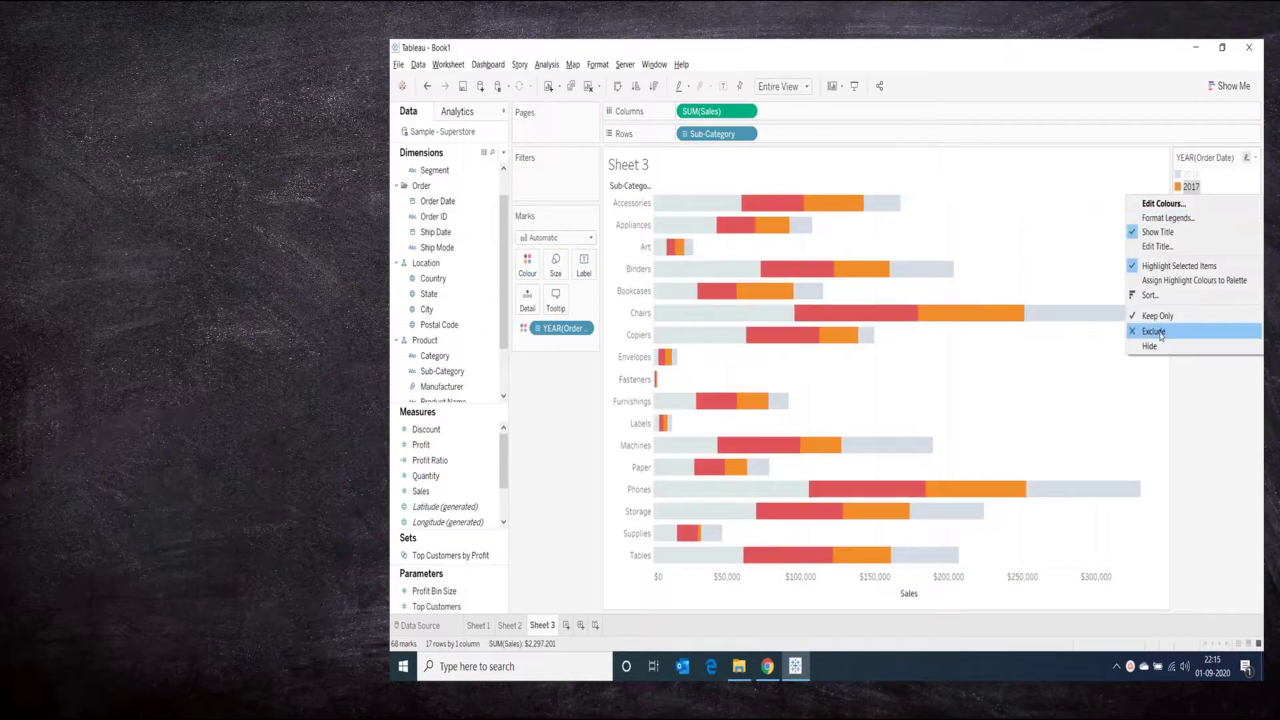
{"action": "left_click", "coordinate": [1160, 332]}
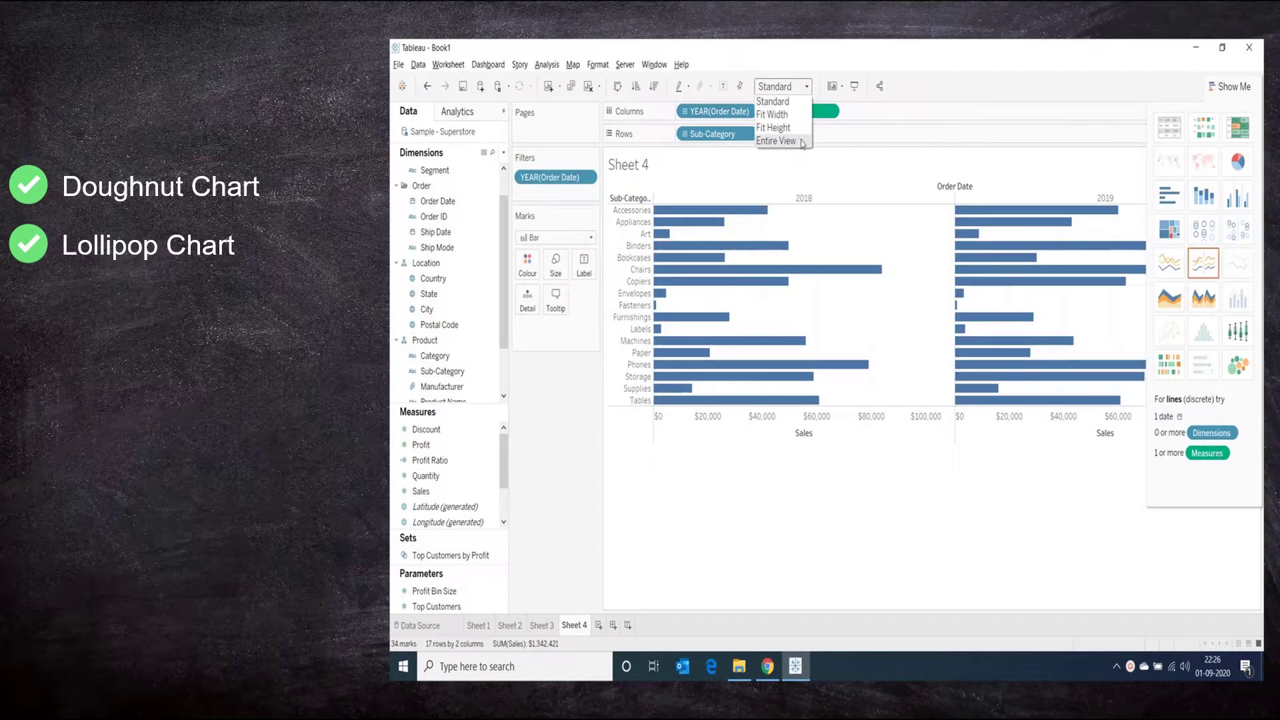
Step: Fit the Sheet 4 chart to Entire View and dual-axis the two Sales panes into a dumbbell
{"action": "left_click", "coordinate": [776, 140]}
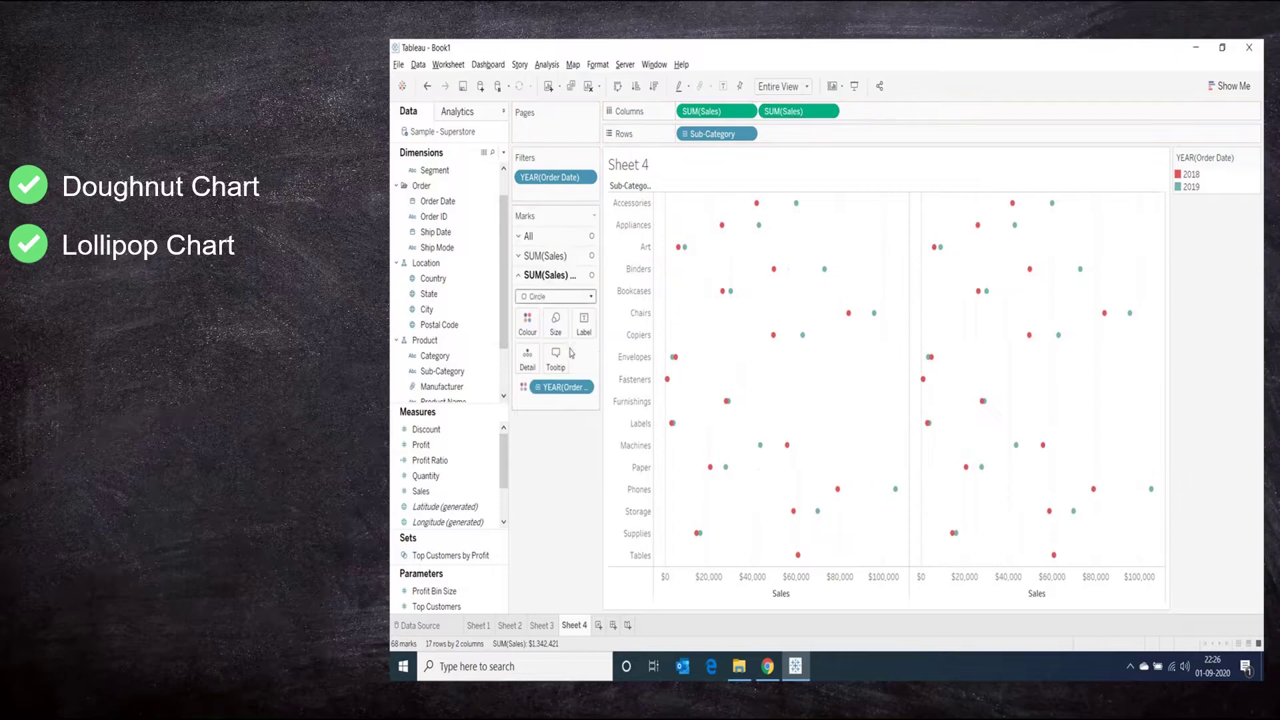
{"action": "right_click", "coordinate": [798, 111]}
{"action": "left_click", "coordinate": [834, 331]}
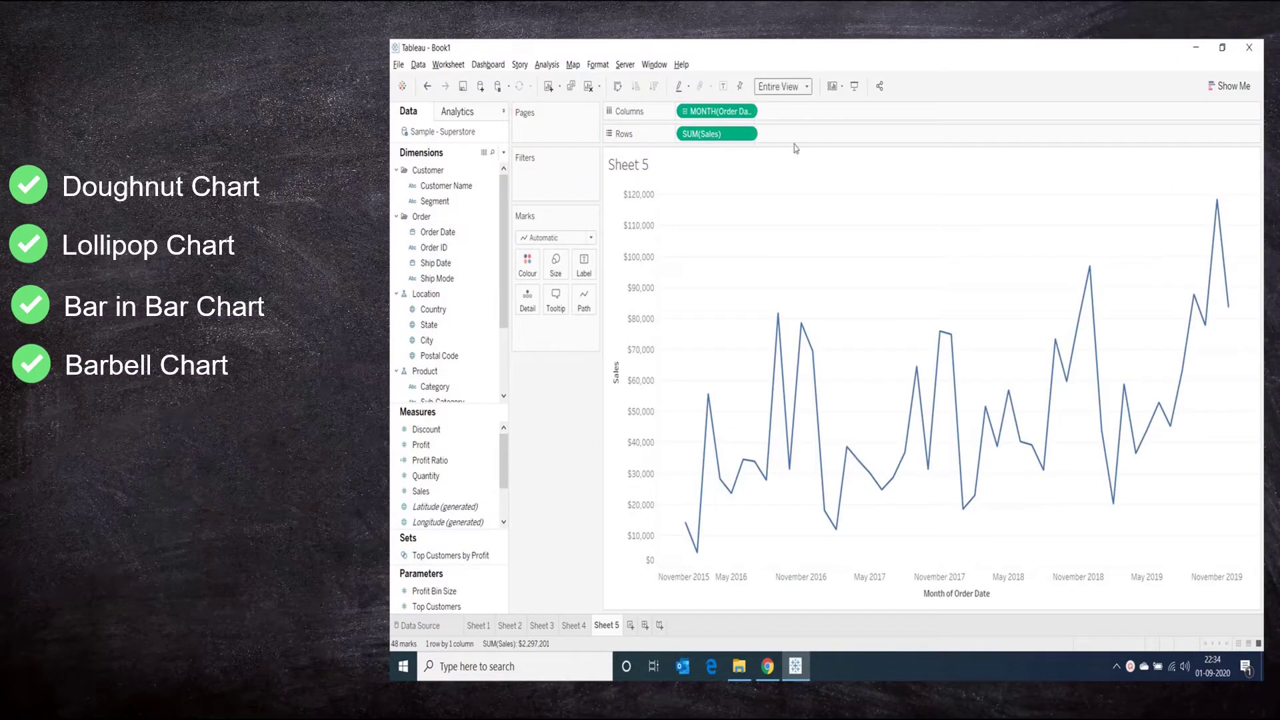
Step: Overlay a lighter Sales area and a line on synchronized dual axes by continuous month
{"action": "left_click_drag", "start_coordinate": [716, 134], "coordinate": [800, 134], "text": "ctrl"}
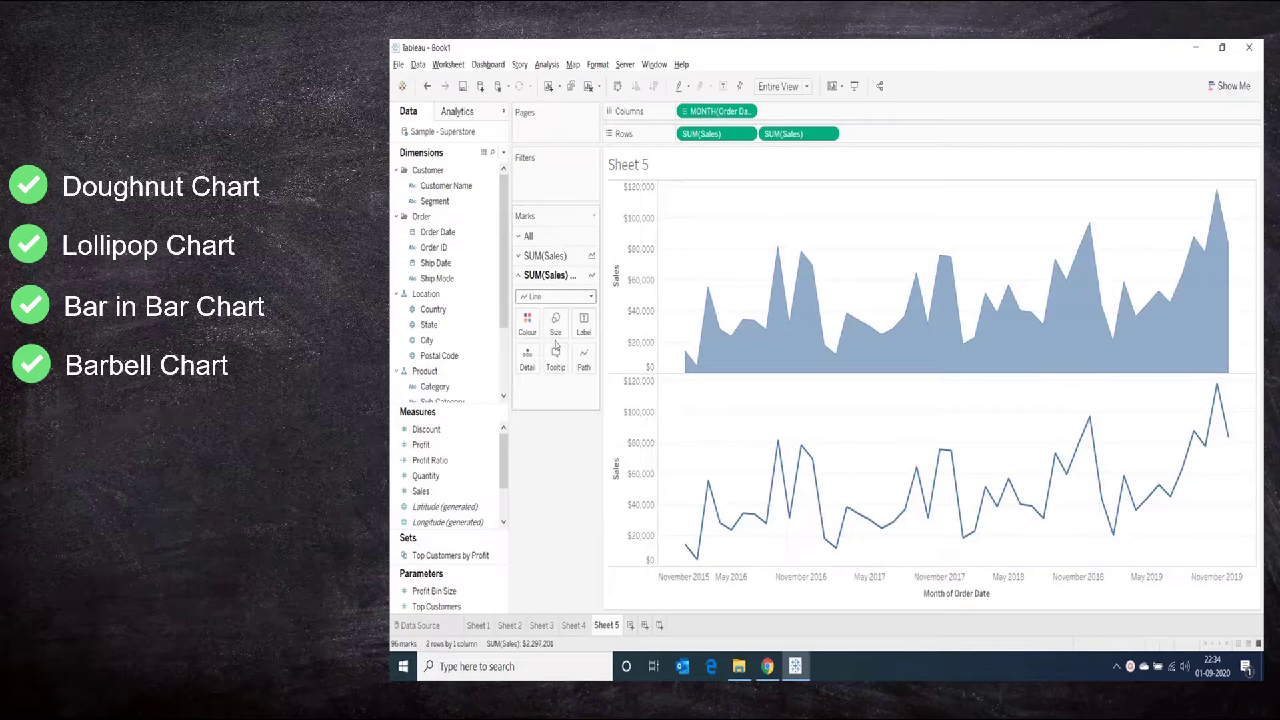
{"action": "left_click", "coordinate": [528, 303]}
{"action": "right_click", "coordinate": [798, 134]}
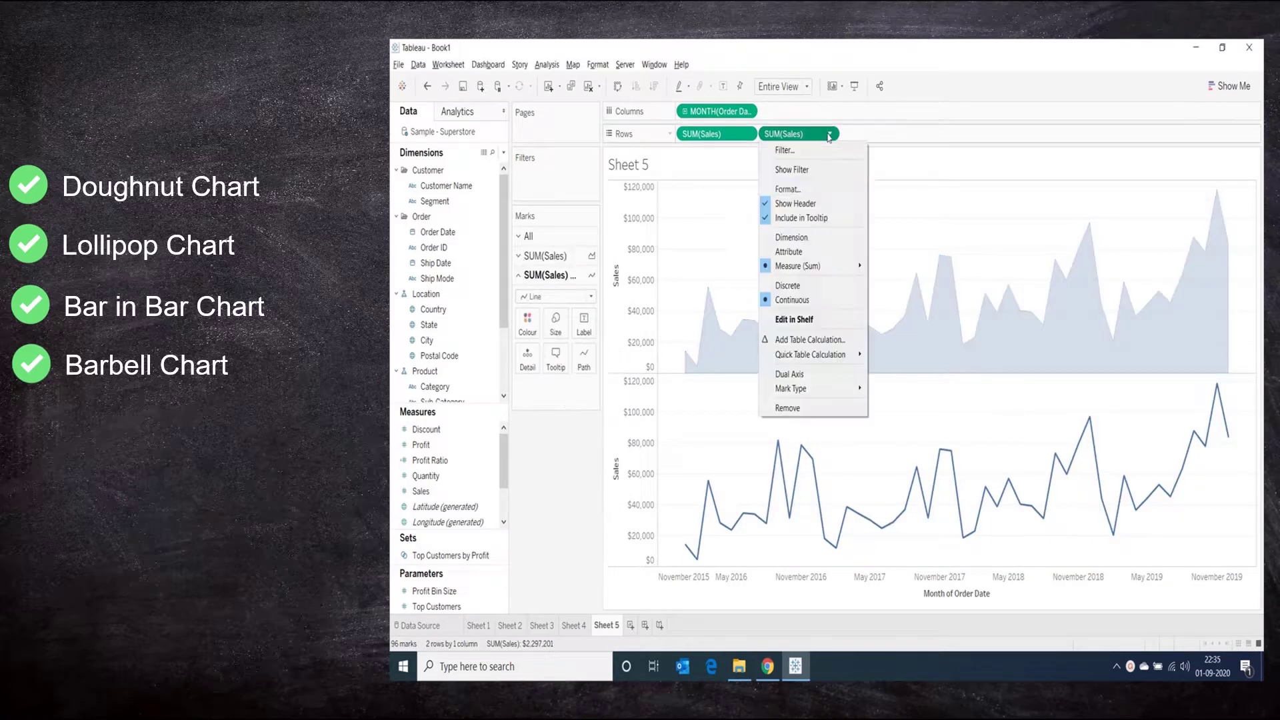
{"action": "left_click", "coordinate": [830, 324]}
{"action": "right_click", "coordinate": [1190, 327]}
{"action": "left_click", "coordinate": [1214, 397]}
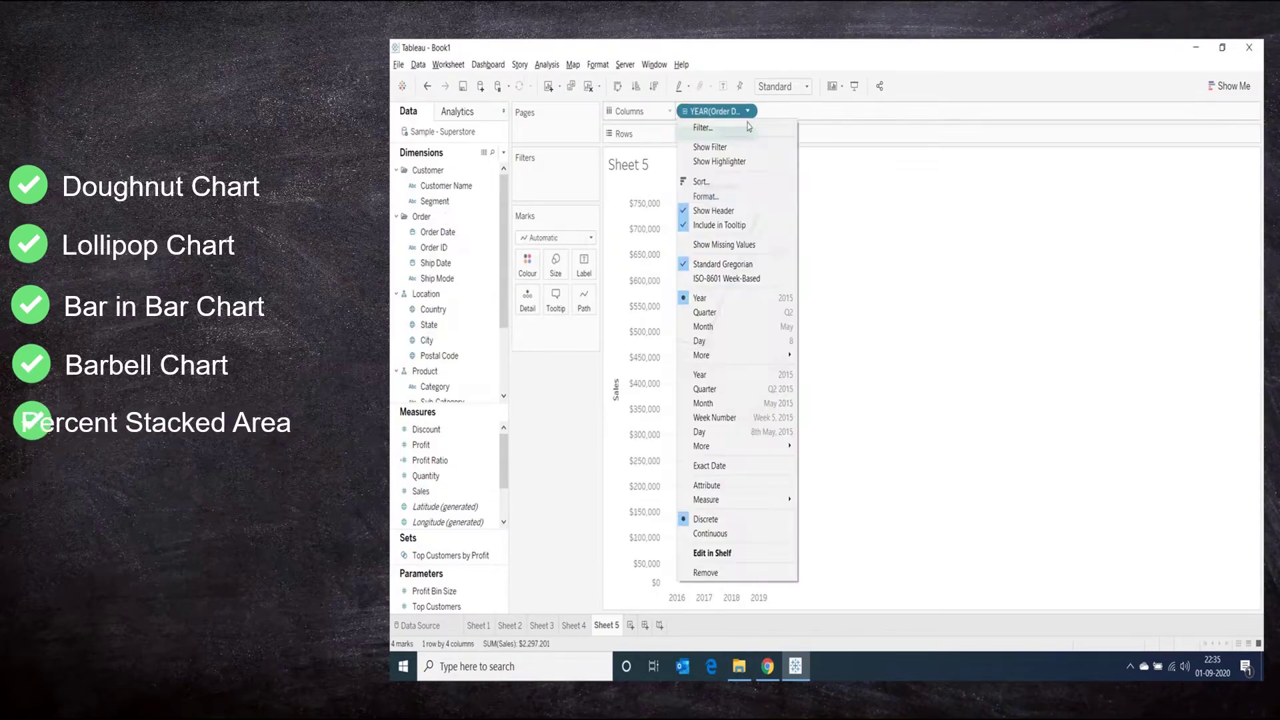
{"action": "left_click", "coordinate": [748, 420]}
Step: Stack Sales areas by Region at Entire View as a Percent of Total
{"action": "left_click_drag", "start_coordinate": [424, 372], "coordinate": [527, 263]}
{"action": "left_click", "coordinate": [556, 237]}
{"action": "left_click", "coordinate": [533, 293]}
{"action": "left_click", "coordinate": [751, 134]}
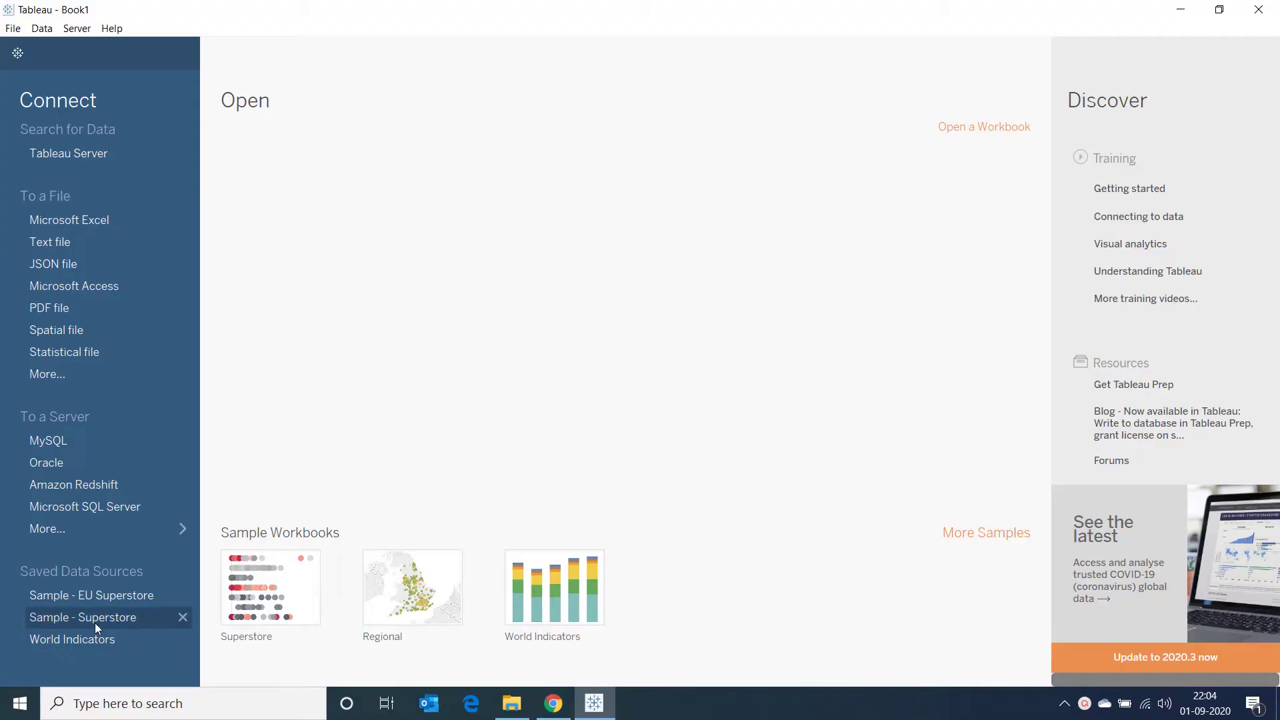
Step: Open Sample - Superstore, build a Category Sales pie at Entire View, and add min(0) to Rows
{"action": "left_click", "coordinate": [95, 617]}
{"action": "left_click", "coordinate": [46, 455]}
{"action": "left_click", "coordinate": [46, 506]}
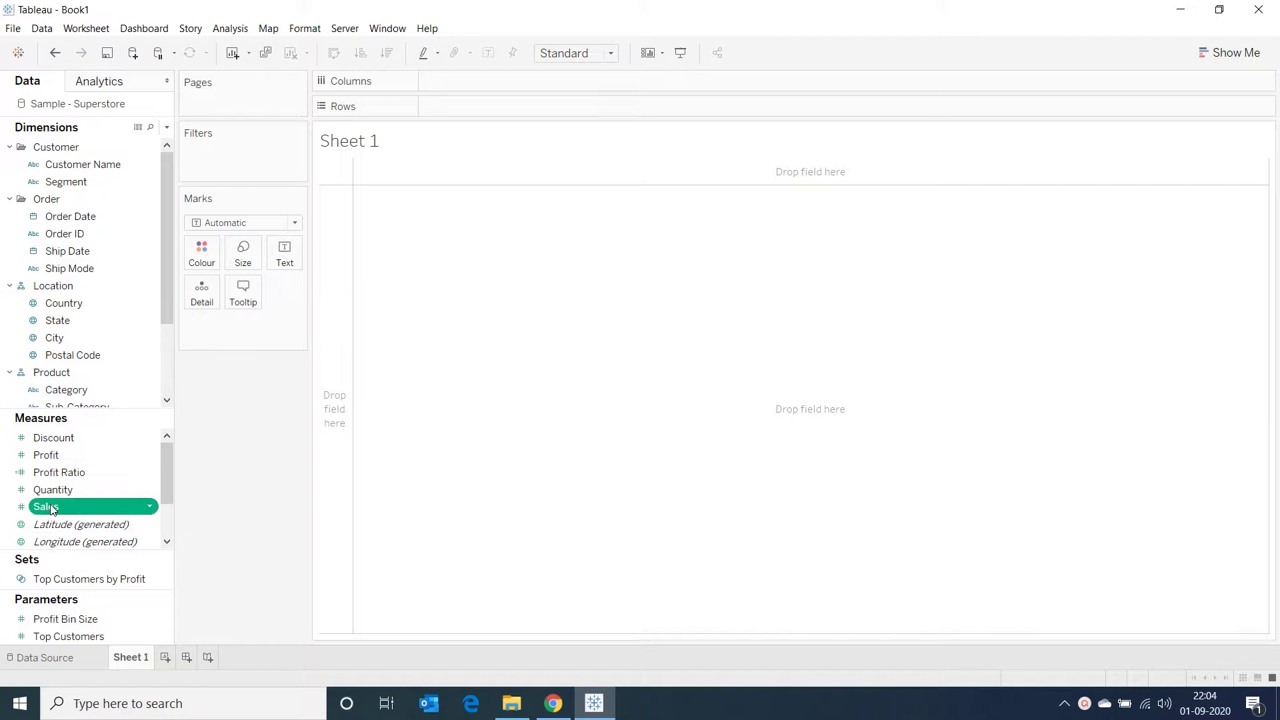
{"action": "left_click", "coordinate": [80, 393], "text": "ctrl"}
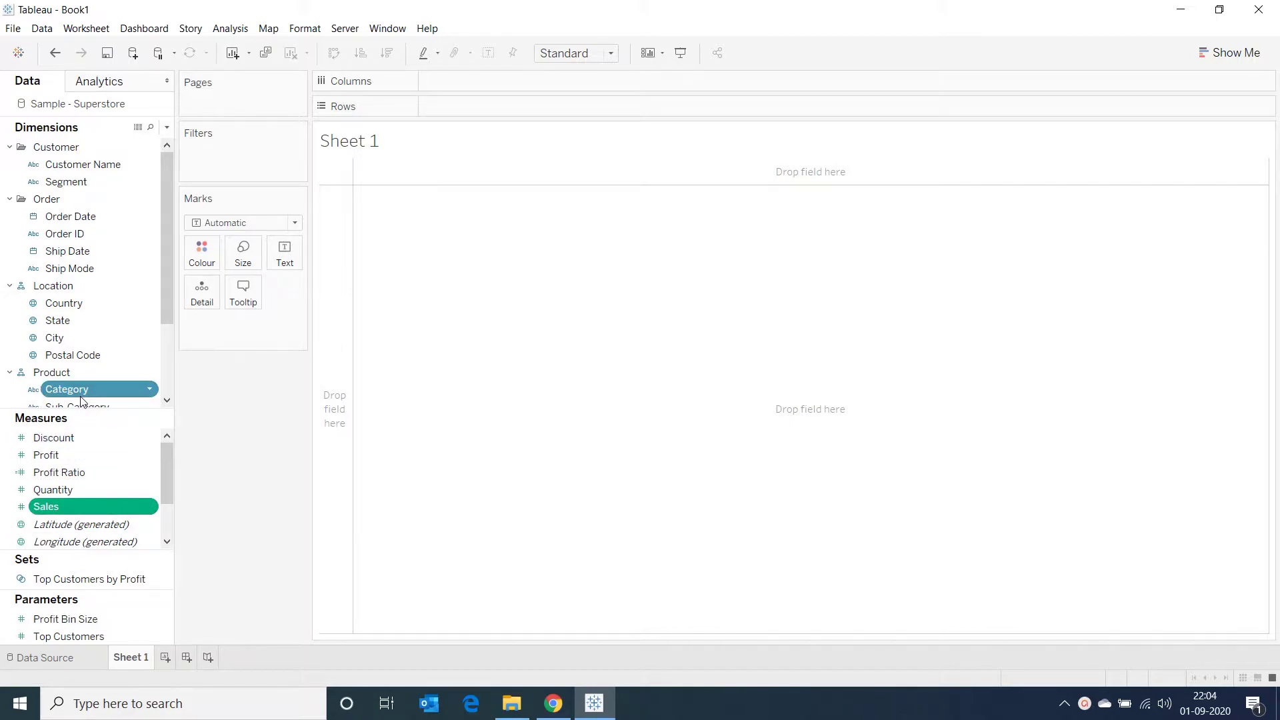
{"action": "left_click", "coordinate": [1258, 56]}
{"action": "left_click", "coordinate": [1231, 138]}
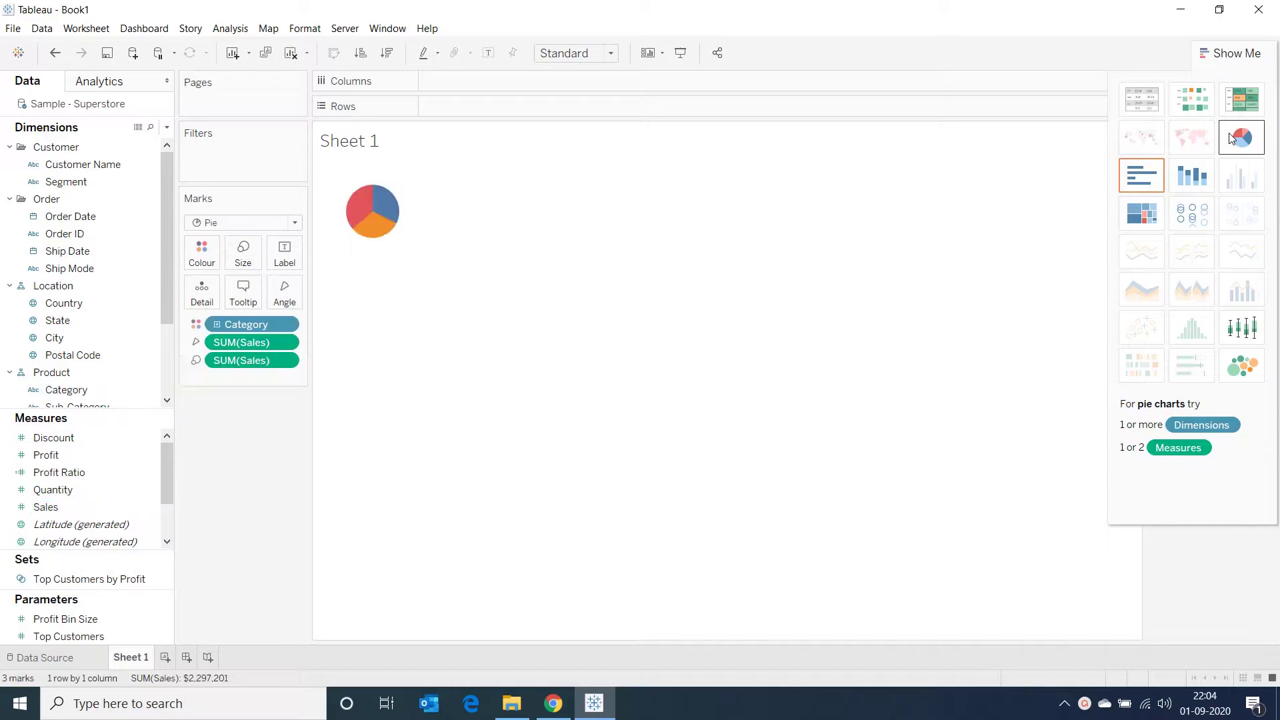
{"action": "left_click", "coordinate": [608, 59]}
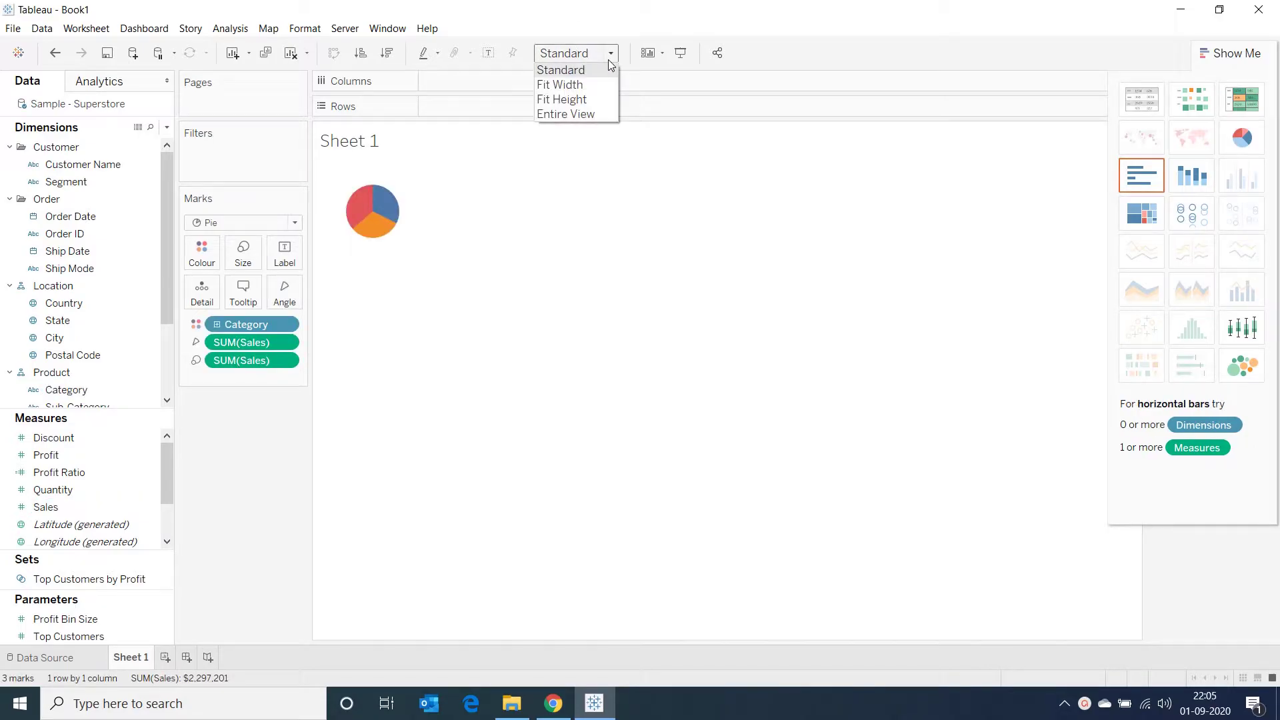
{"action": "left_click", "coordinate": [583, 115]}
{"action": "type", "text": "min"}
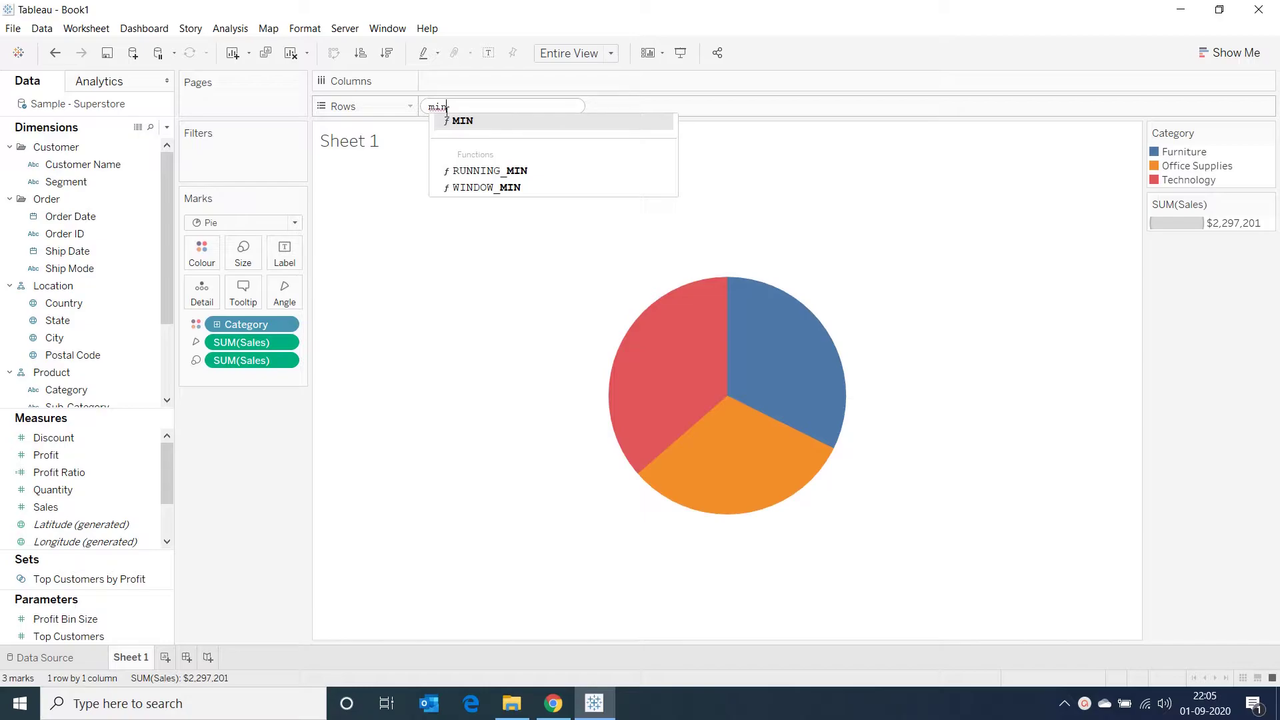
{"action": "type", "text": "(0"}
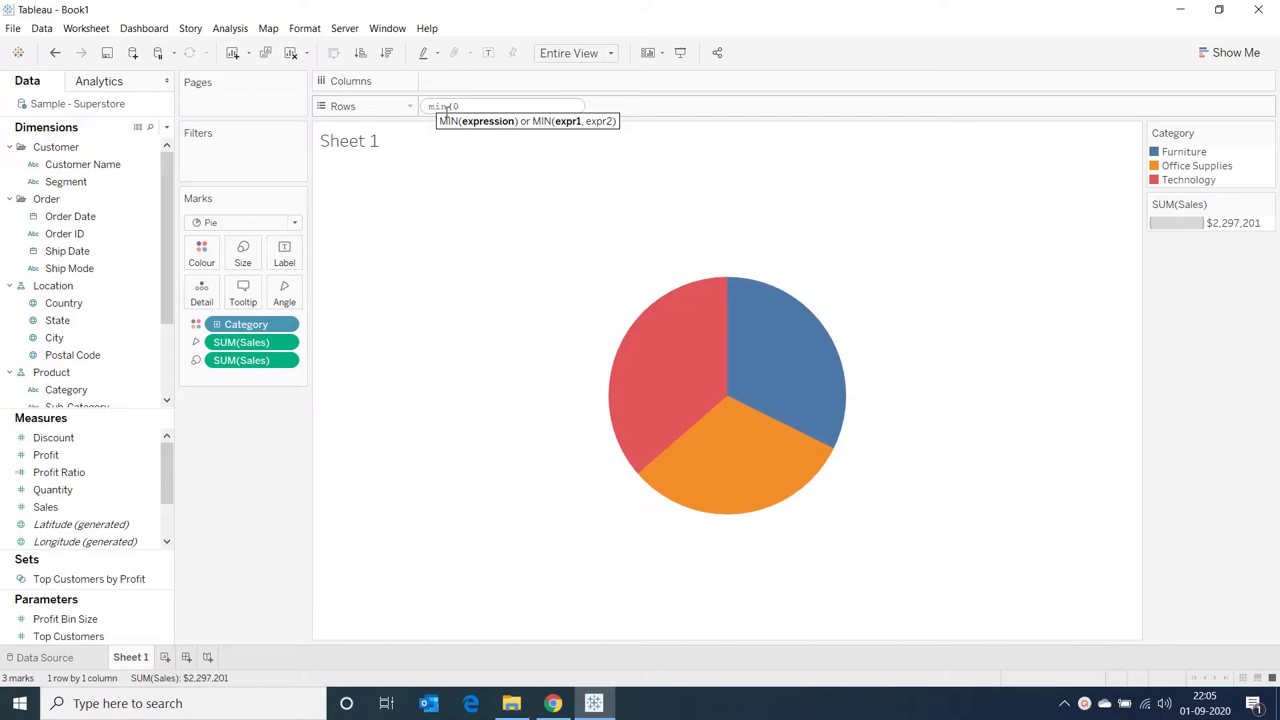
{"action": "type", "text": ")"}
{"action": "key", "text": "Return"}
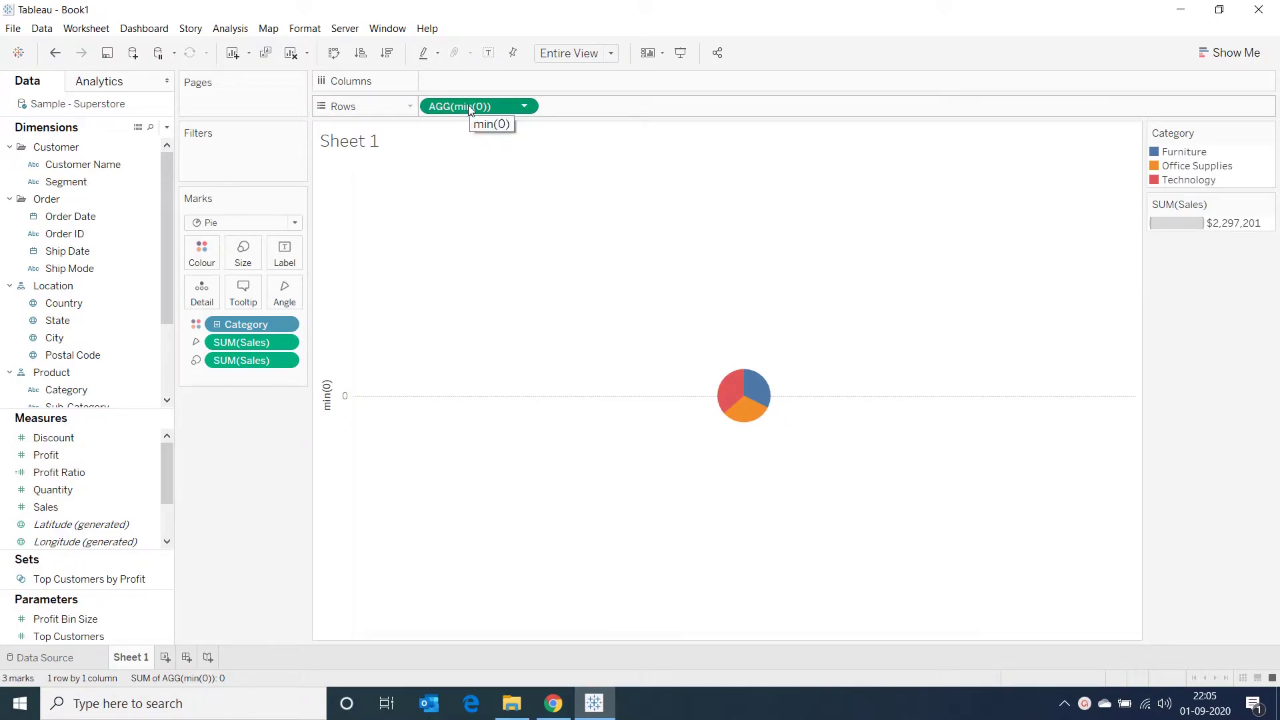
Step: Duplicate the min(0) row, set its layer to Circle, and remove Category colour and Sales size
{"action": "left_click_drag", "start_coordinate": [469, 110], "coordinate": [615, 102]}
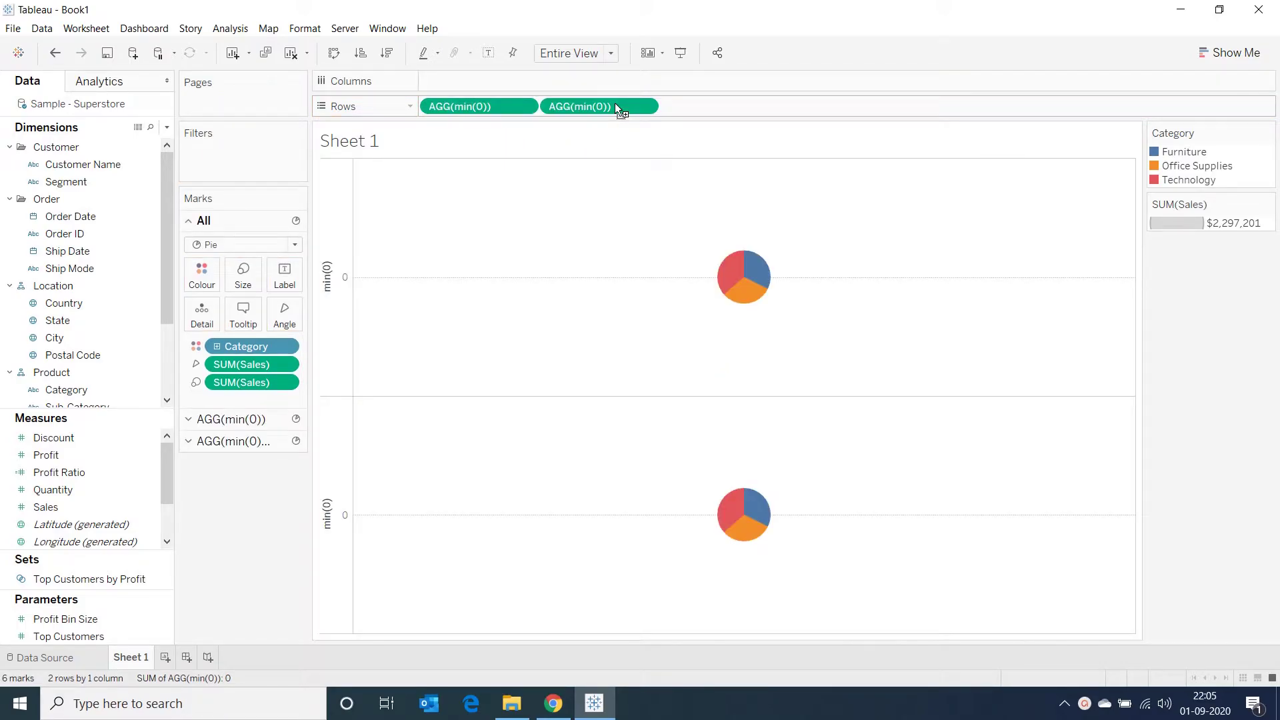
{"action": "left_click", "coordinate": [190, 441]}
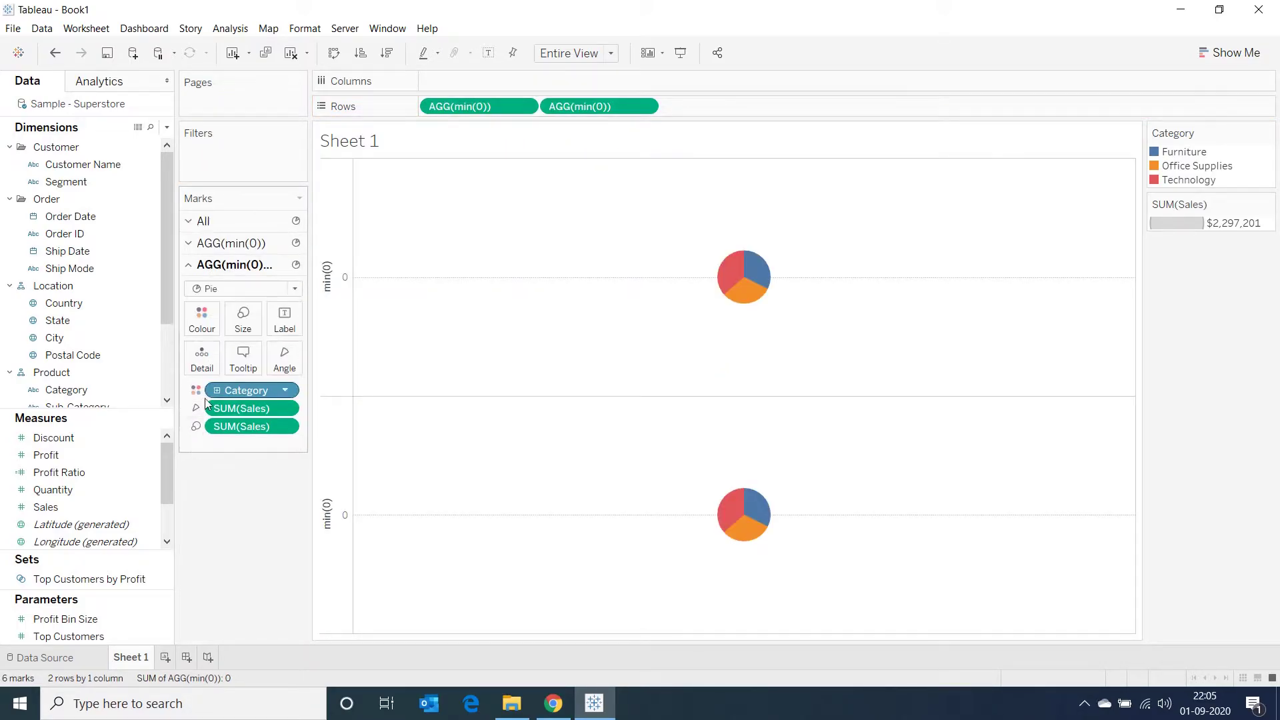
{"action": "left_click", "coordinate": [295, 290]}
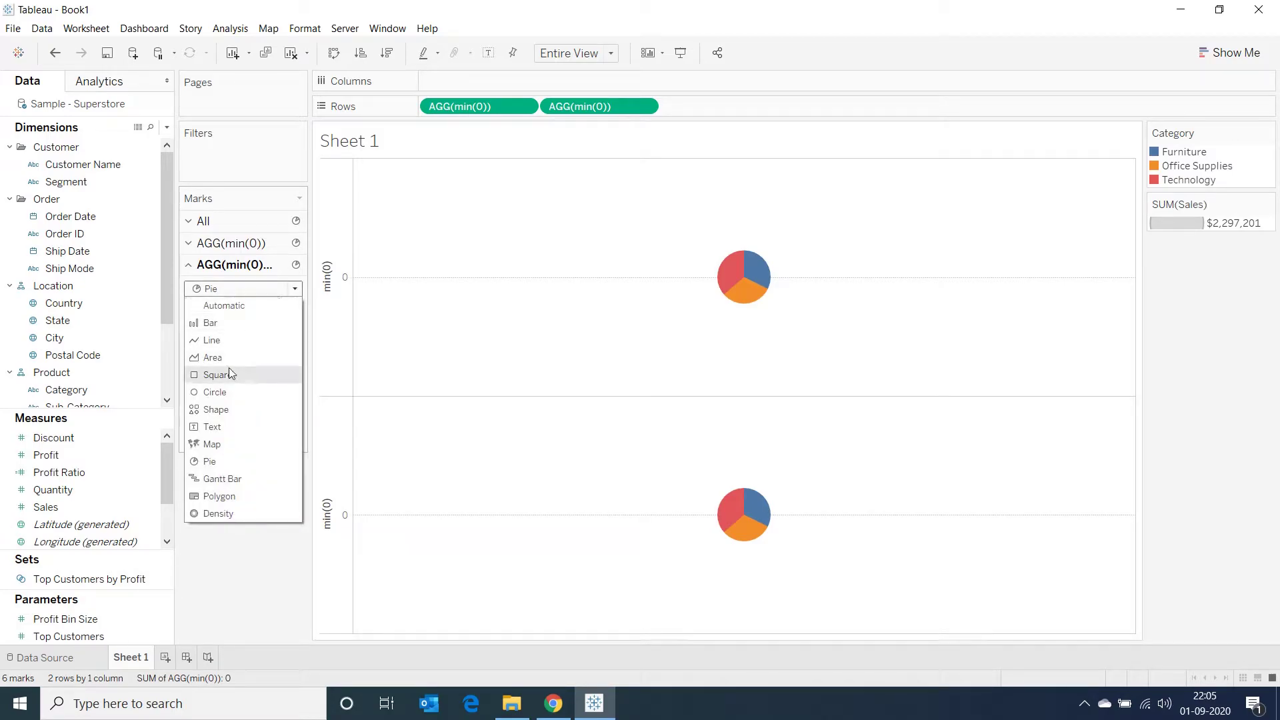
{"action": "left_click", "coordinate": [220, 394]}
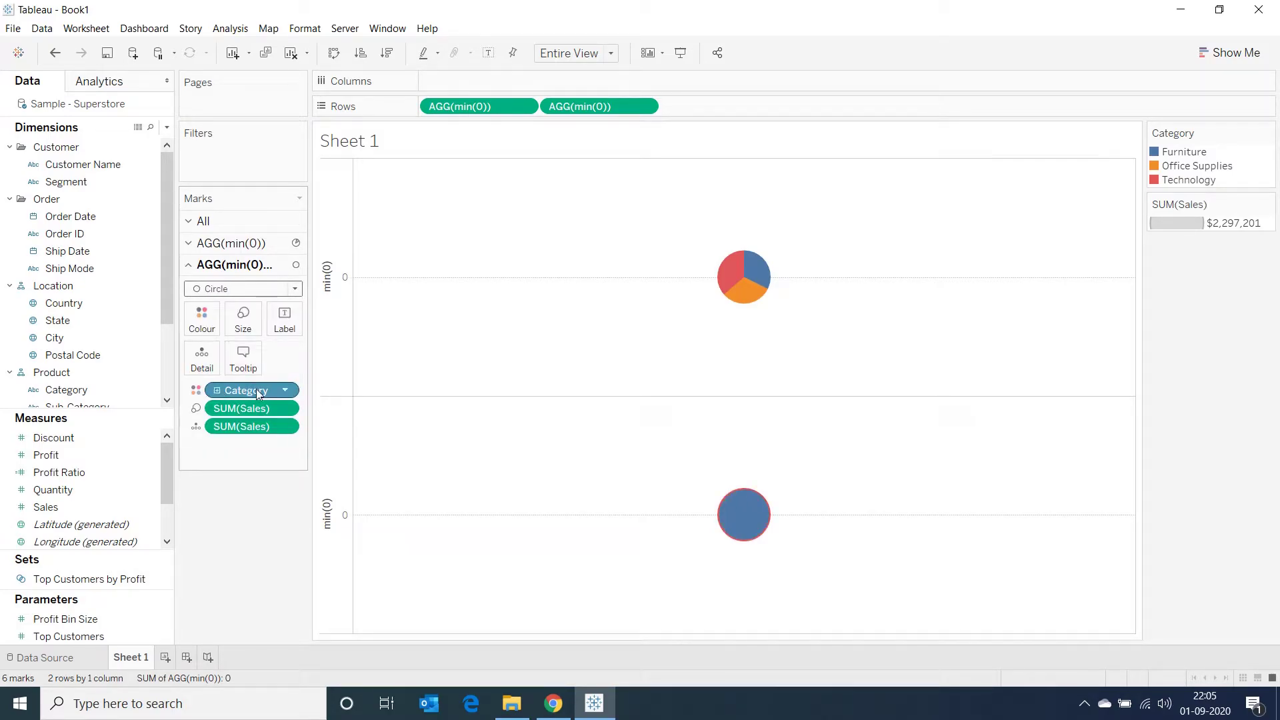
{"action": "left_click_drag", "start_coordinate": [248, 385], "coordinate": [89, 465]}
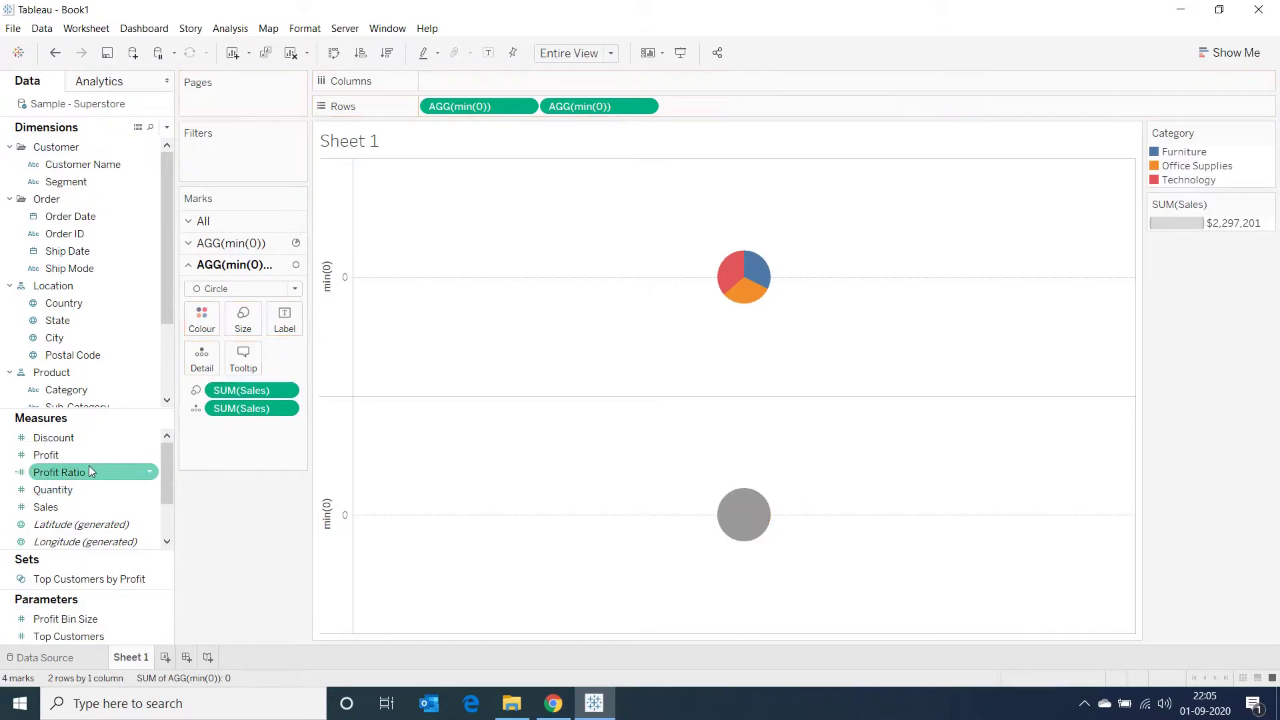
{"action": "left_click_drag", "start_coordinate": [218, 393], "coordinate": [52, 522]}
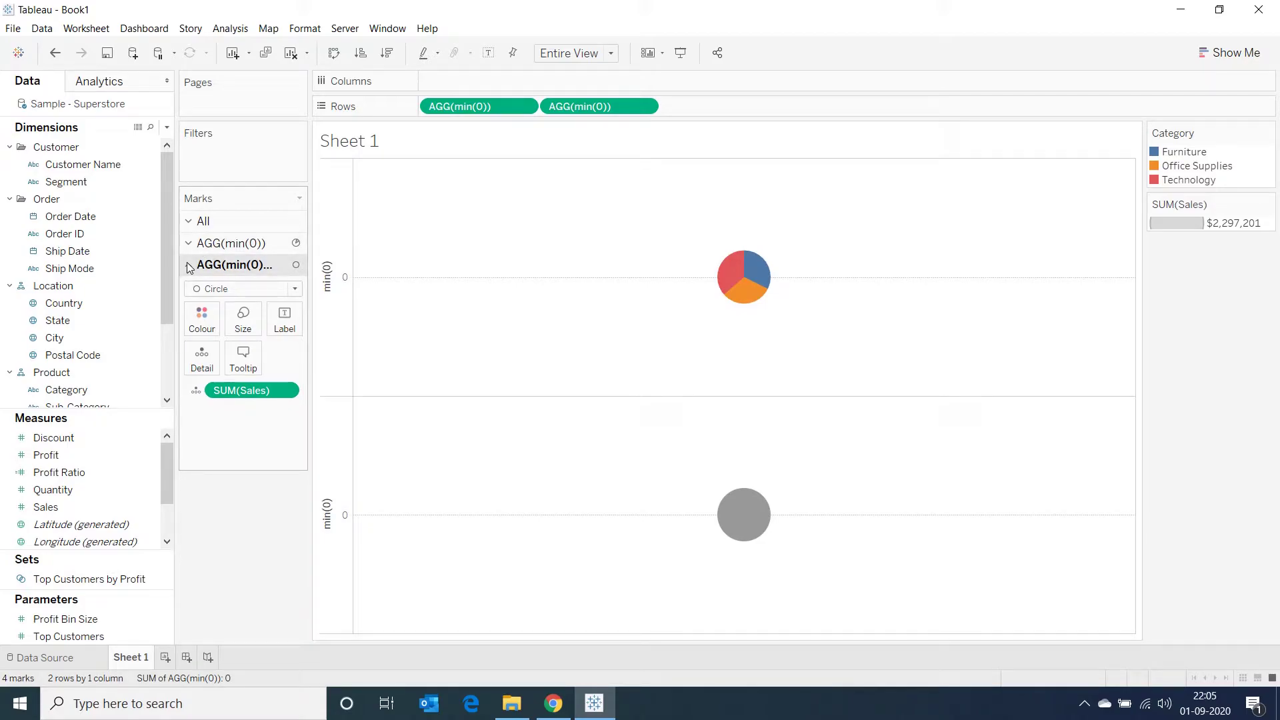
Step: Combine both min(0) rows on a dual axis and enlarge the pie and centre circle
{"action": "left_click", "coordinate": [644, 107]}
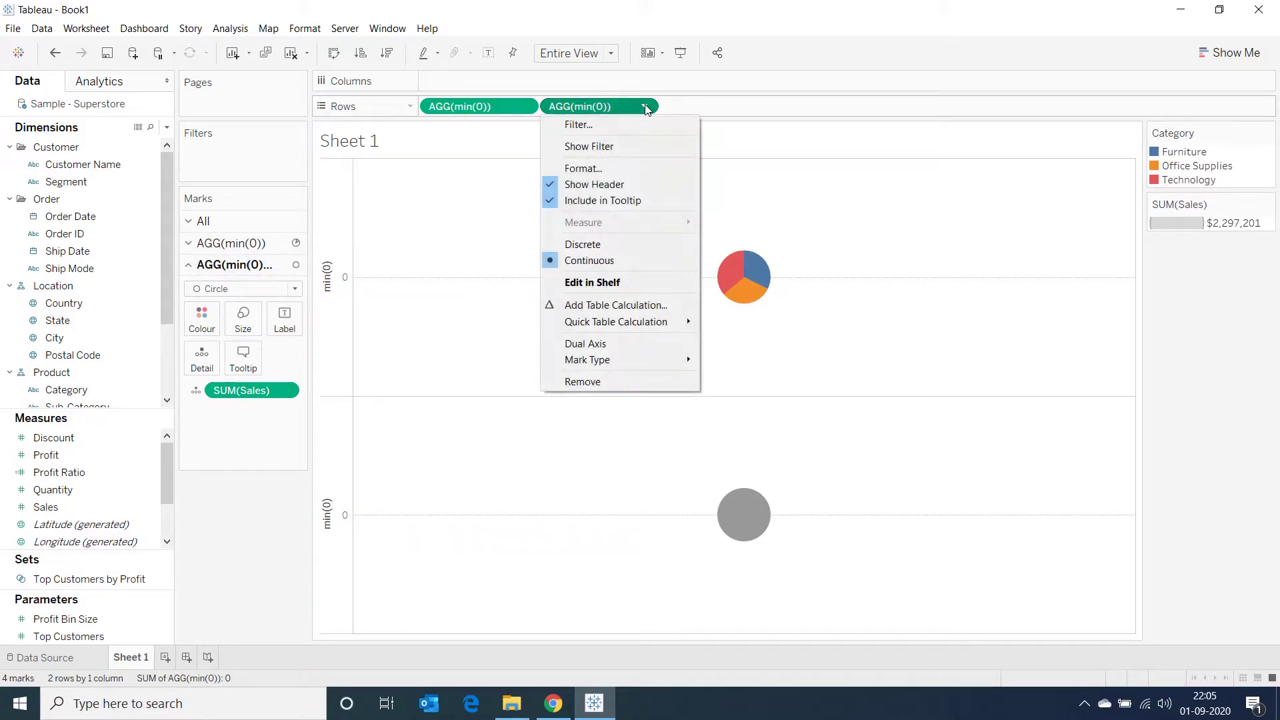
{"action": "left_click", "coordinate": [630, 344]}
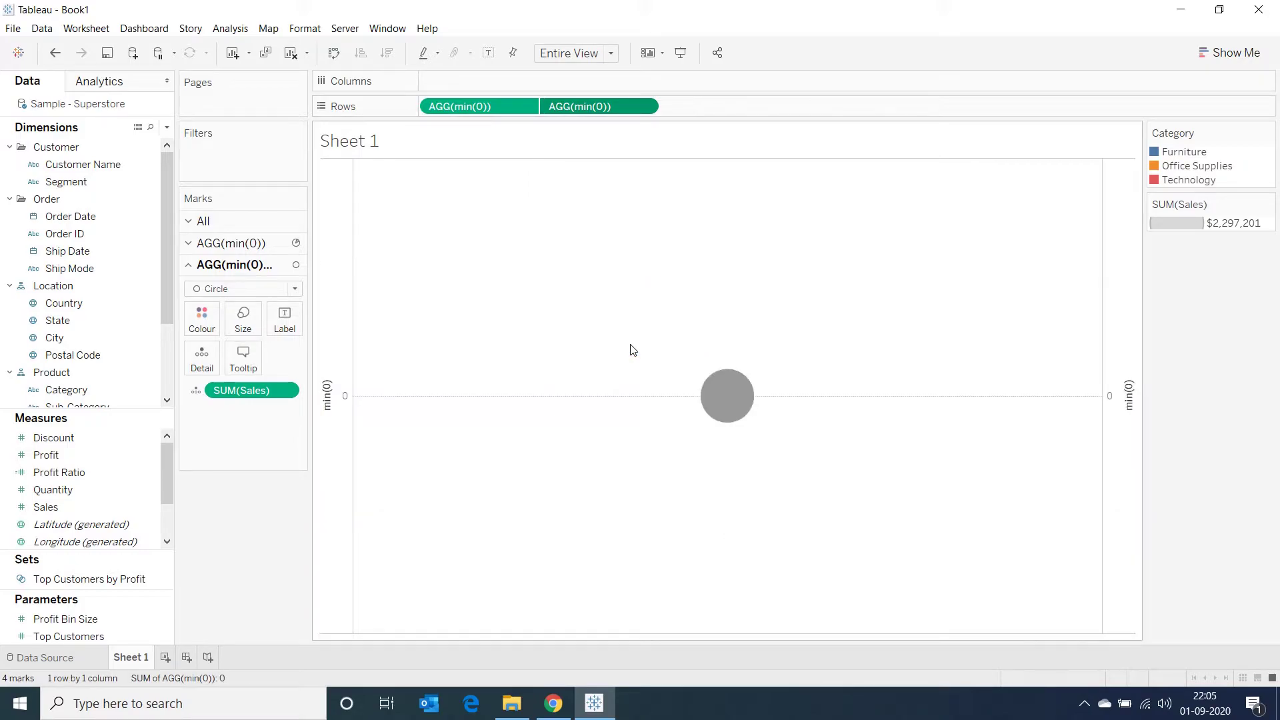
{"action": "left_click", "coordinate": [189, 244]}
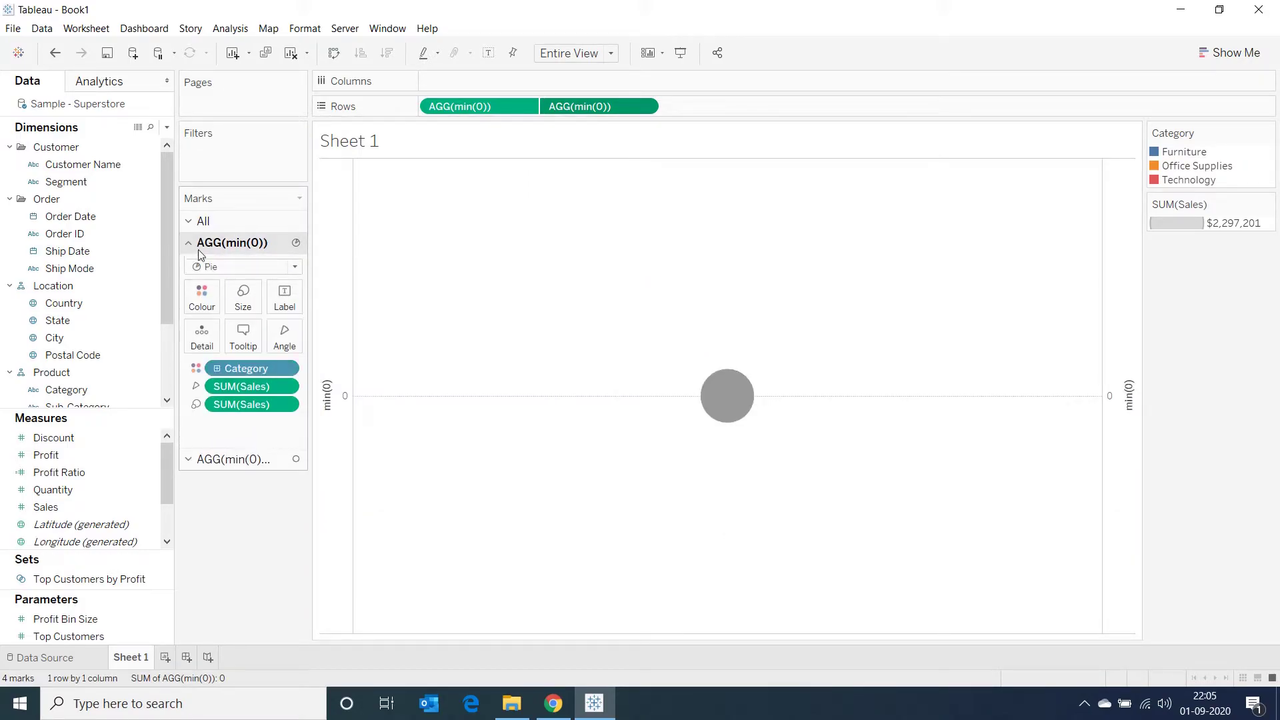
{"action": "left_click", "coordinate": [242, 298]}
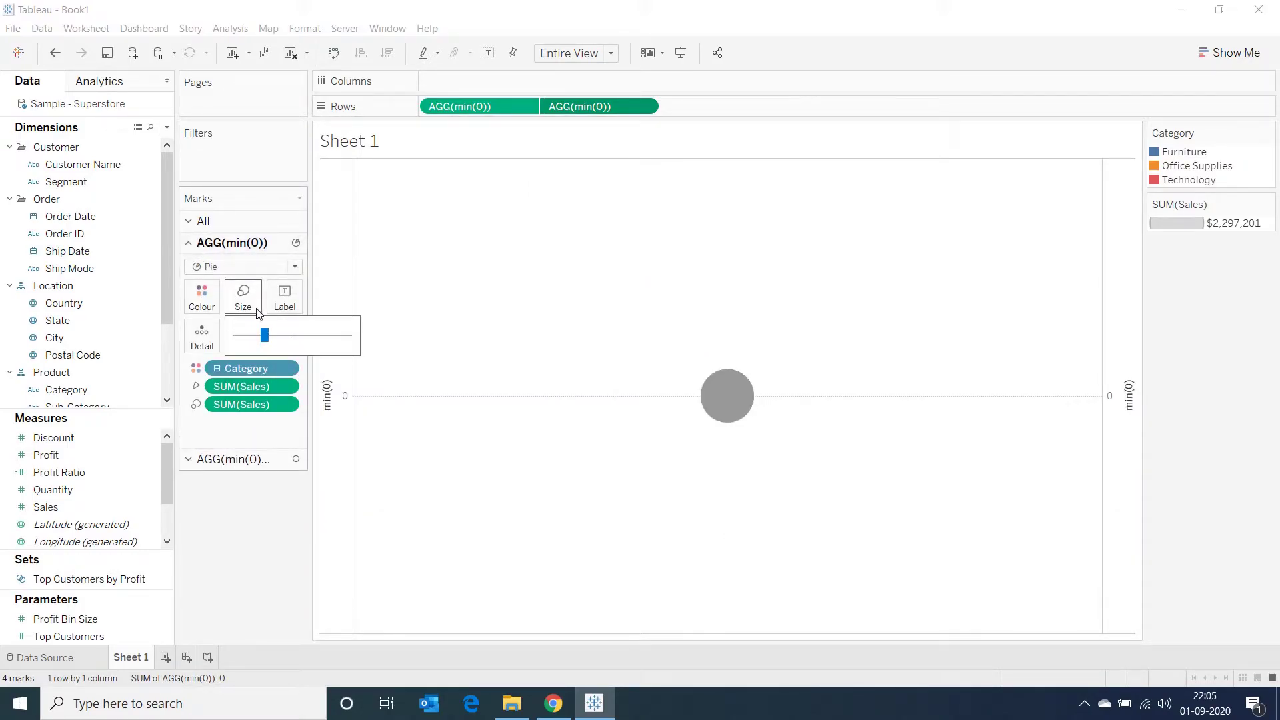
{"action": "left_click", "coordinate": [289, 336]}
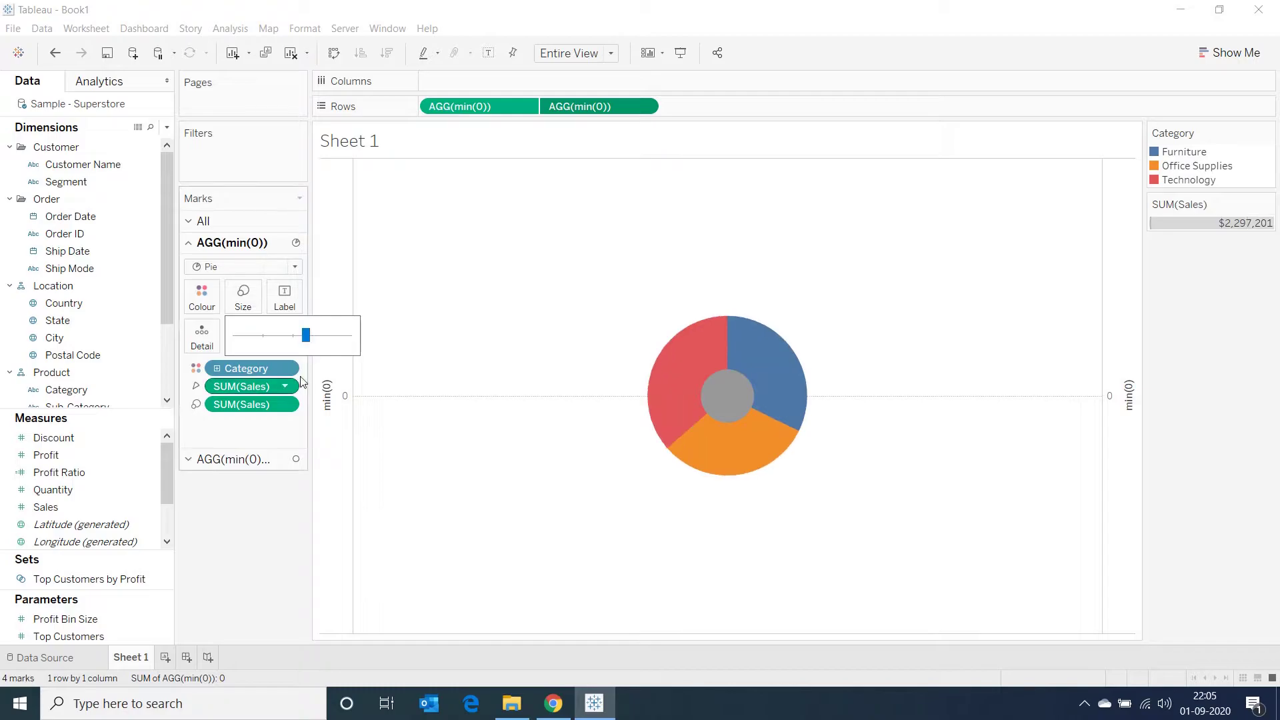
{"action": "left_click", "coordinate": [192, 461]}
{"action": "left_click", "coordinate": [246, 331]}
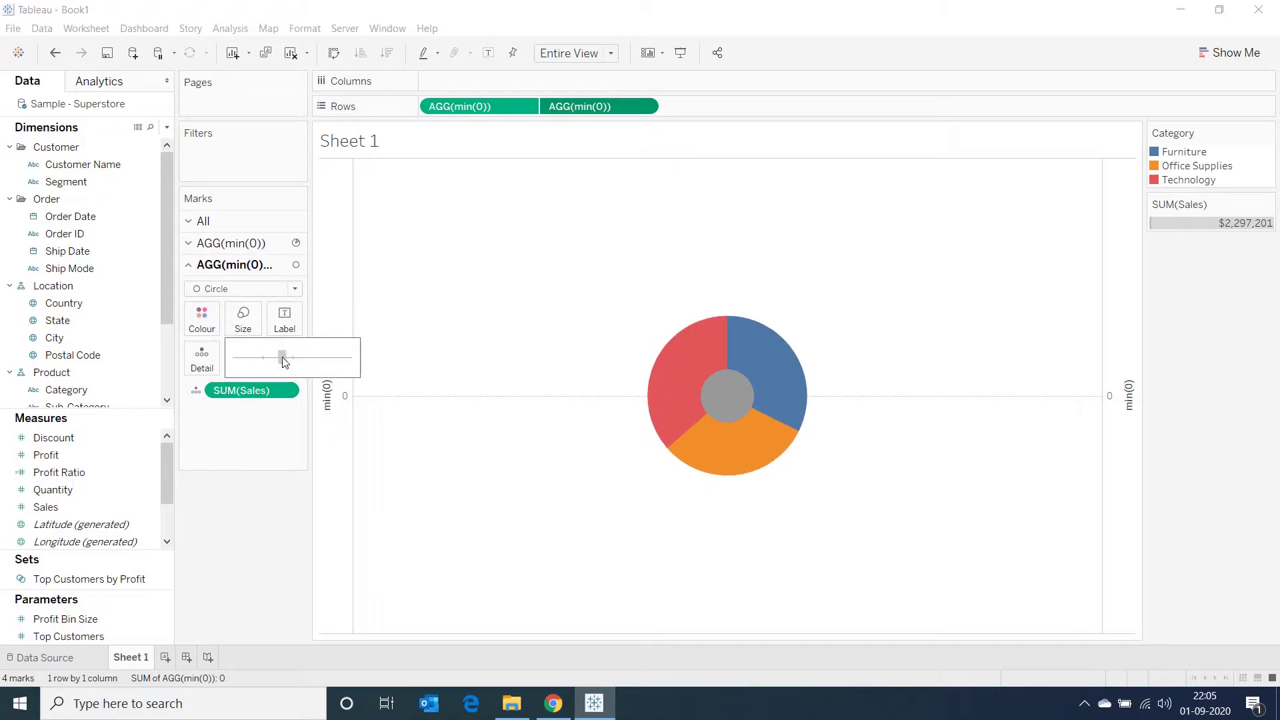
{"action": "left_click", "coordinate": [282, 358]}
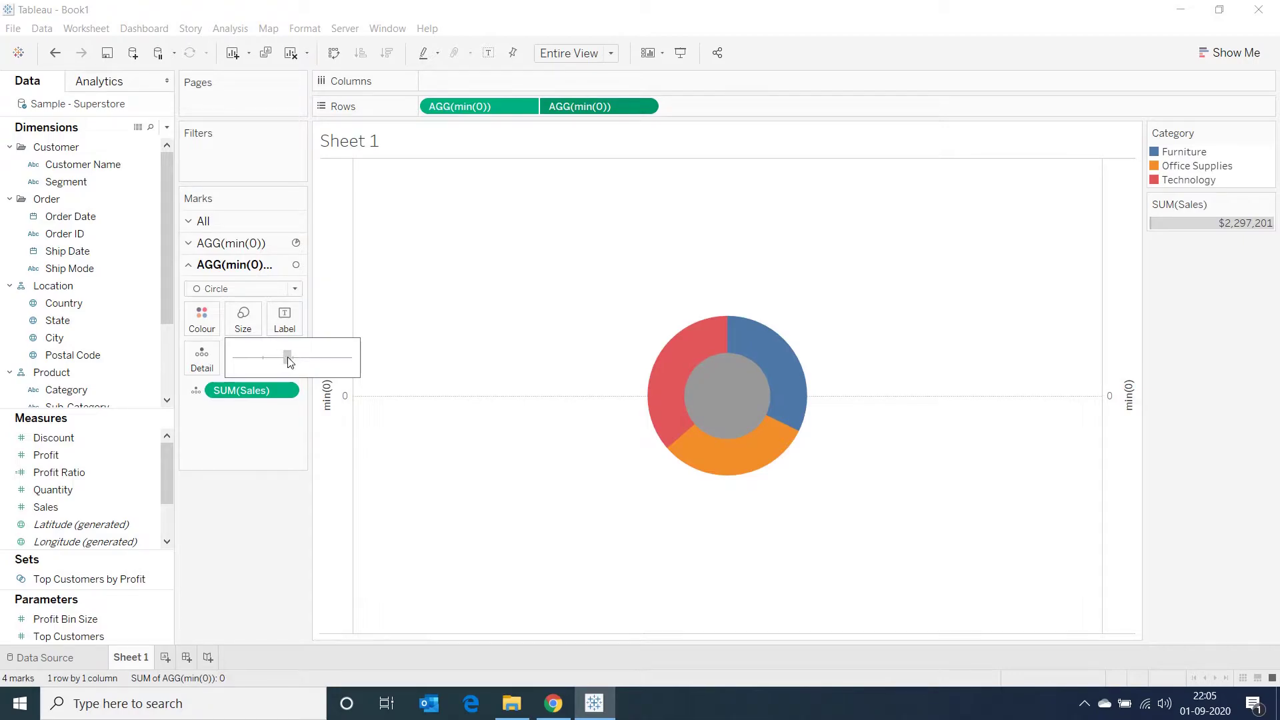
{"action": "left_click", "coordinate": [288, 358]}
{"action": "left_click", "coordinate": [227, 409]}
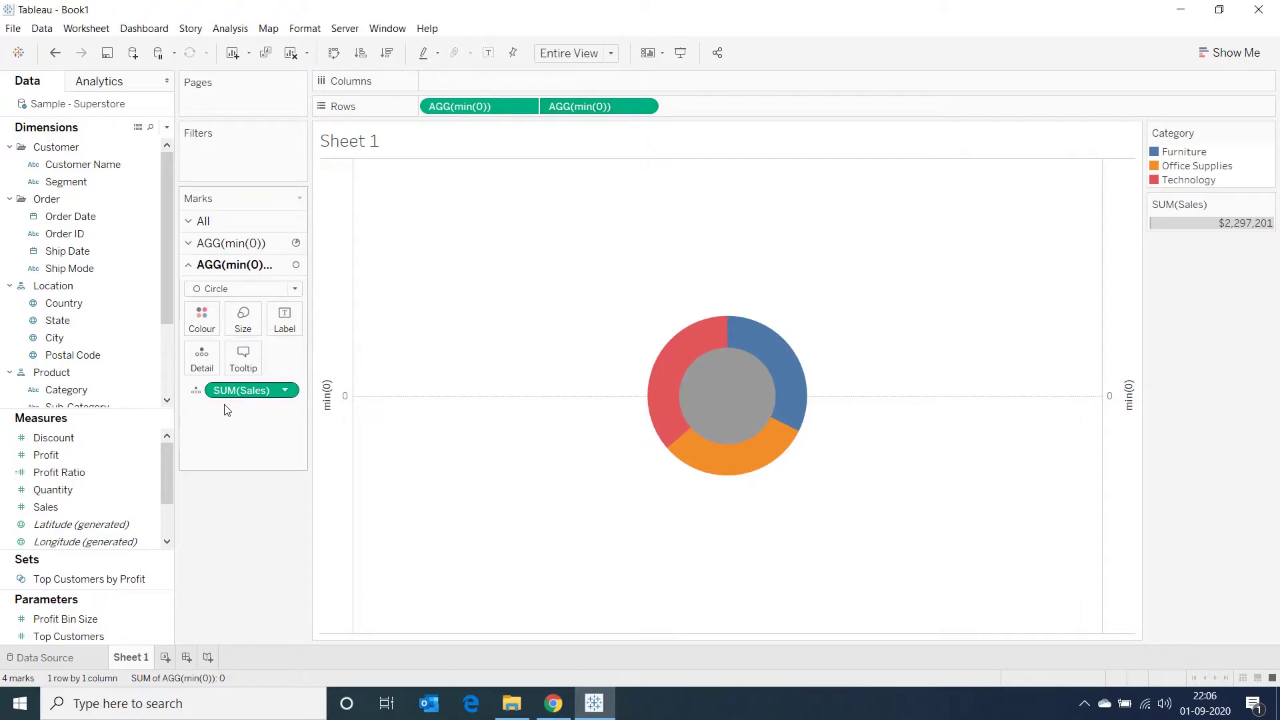
Step: Colour the donut's centre circle white
{"action": "left_click", "coordinate": [202, 321]}
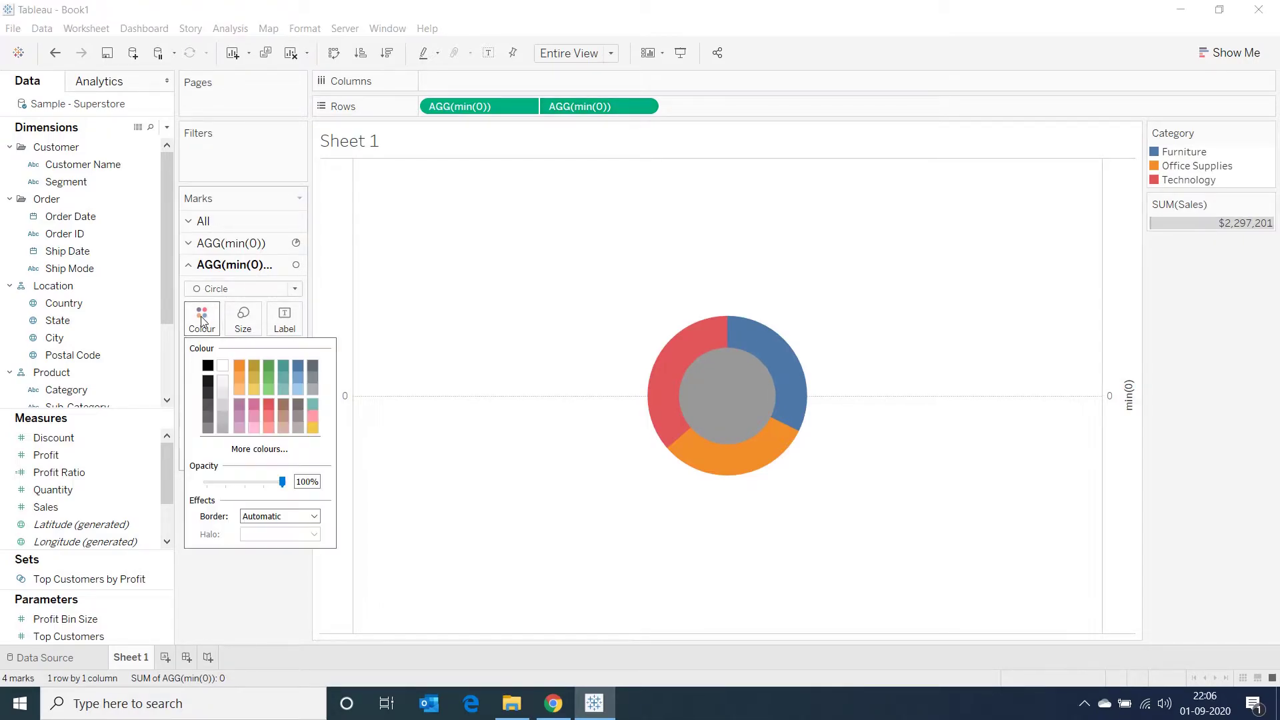
{"action": "left_click", "coordinate": [223, 366]}
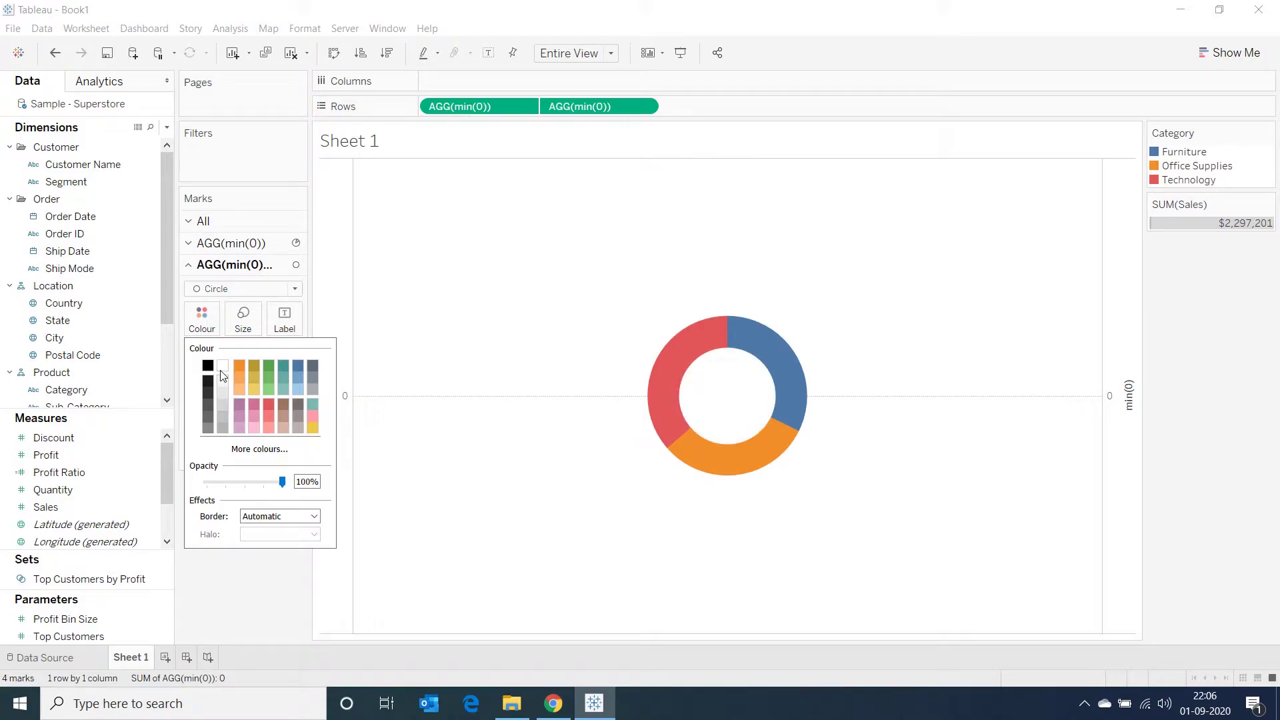
{"action": "left_click", "coordinate": [228, 619]}
Step: Hide the headers of both min(0) axes
{"action": "left_click", "coordinate": [296, 219]}
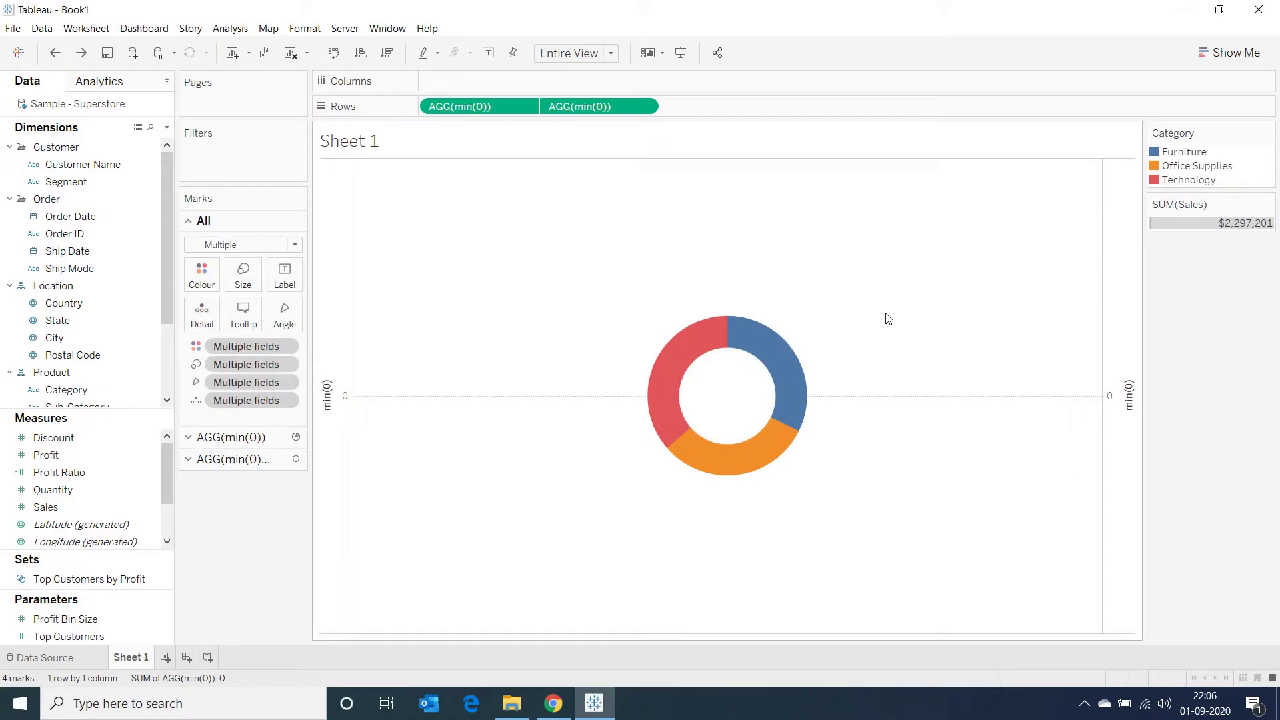
{"action": "left_click", "coordinate": [1120, 393]}
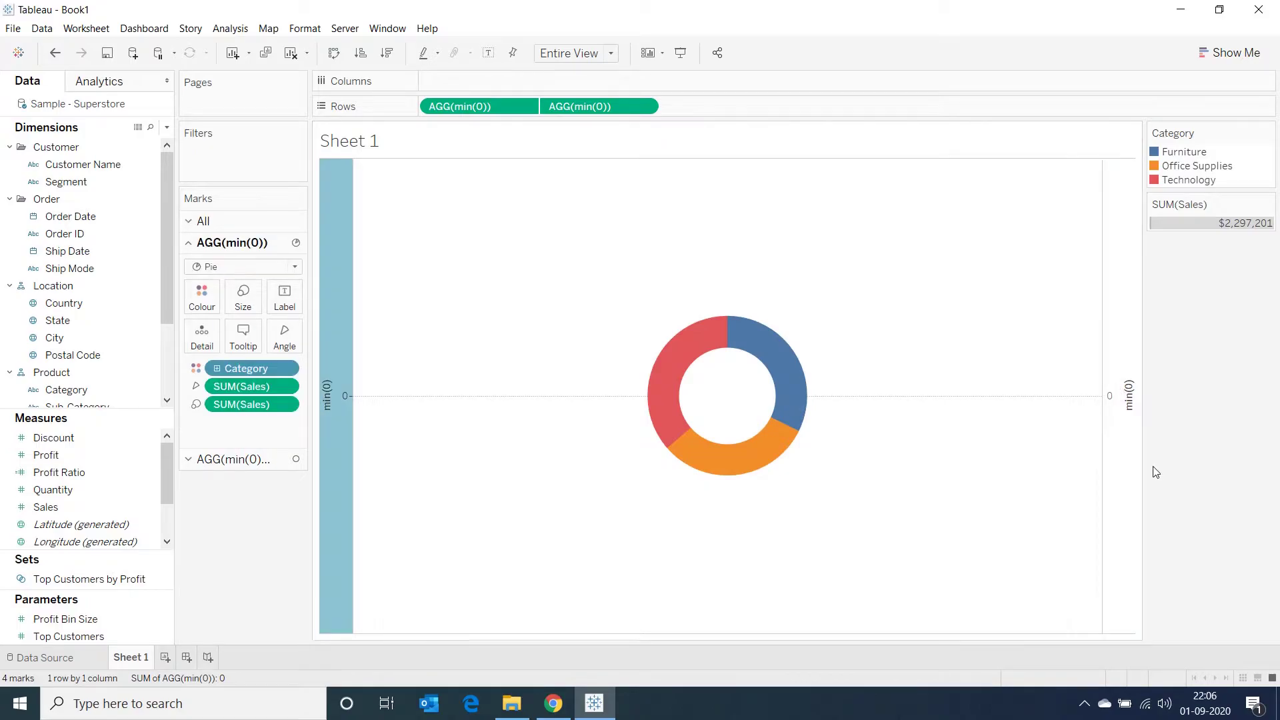
{"action": "left_click", "coordinate": [1120, 408]}
{"action": "right_click", "coordinate": [1120, 408]}
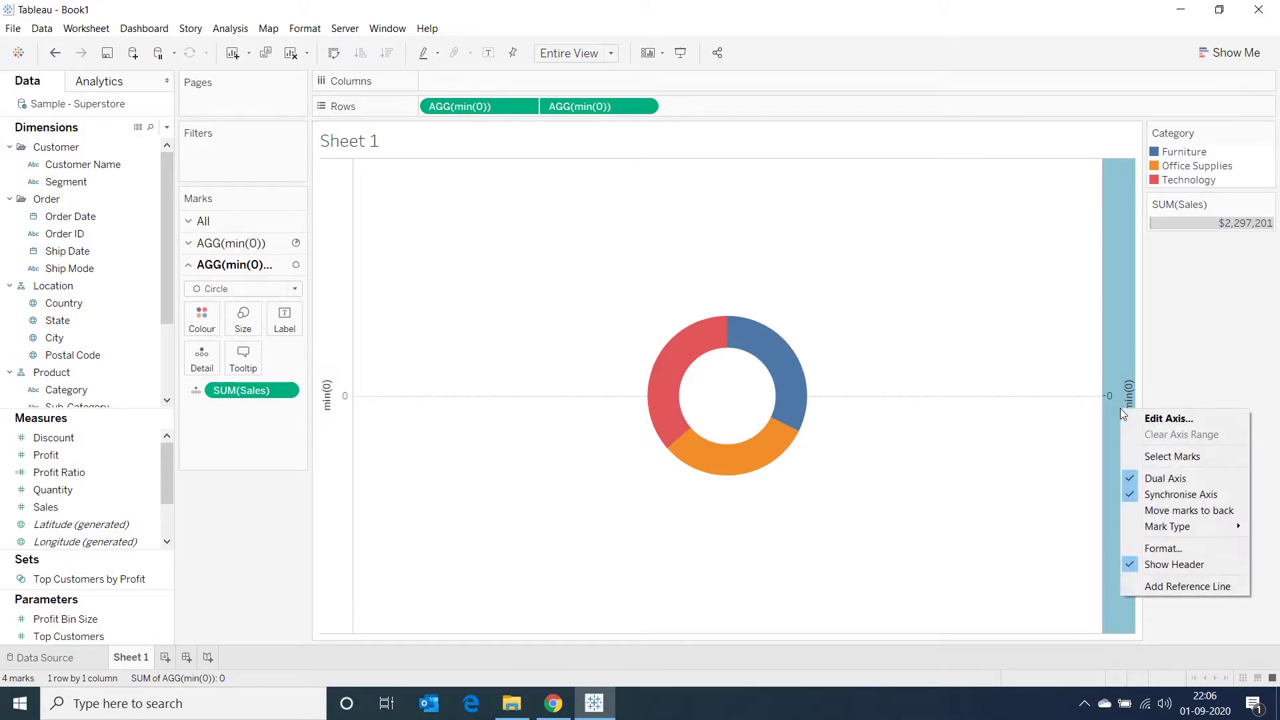
{"action": "left_click", "coordinate": [1158, 565]}
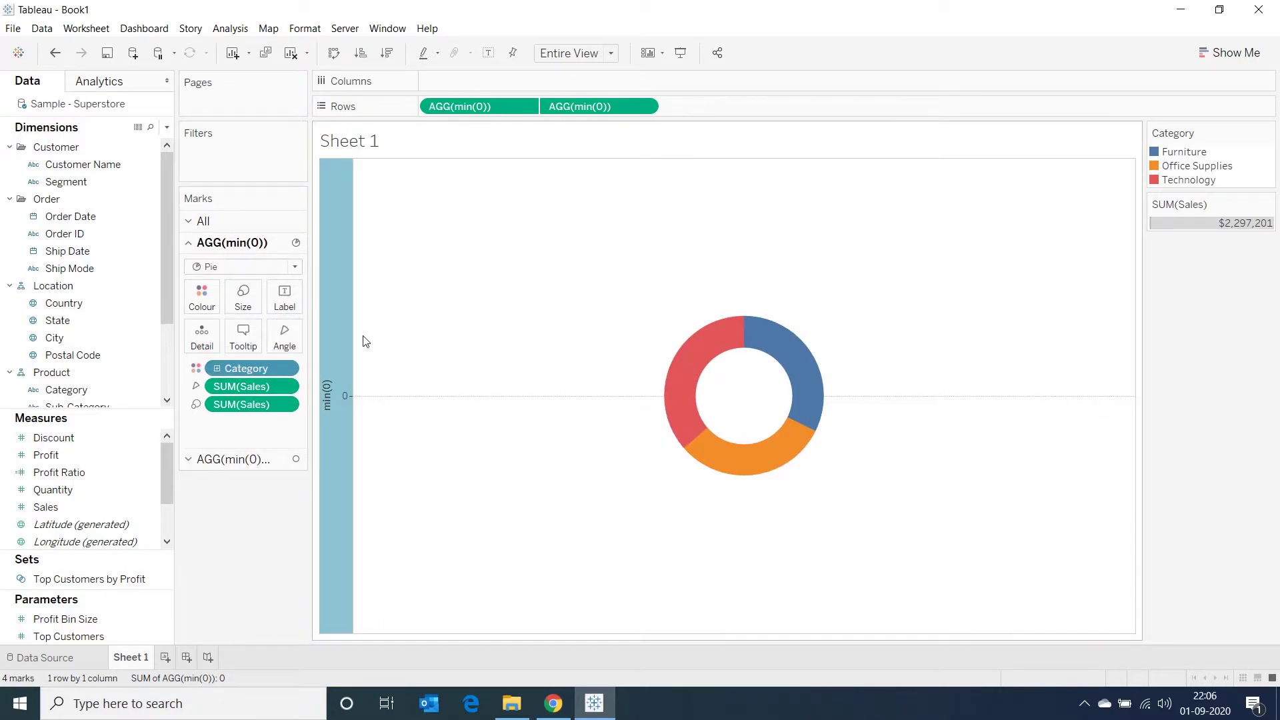
{"action": "right_click", "coordinate": [324, 347]}
{"action": "left_click", "coordinate": [378, 484]}
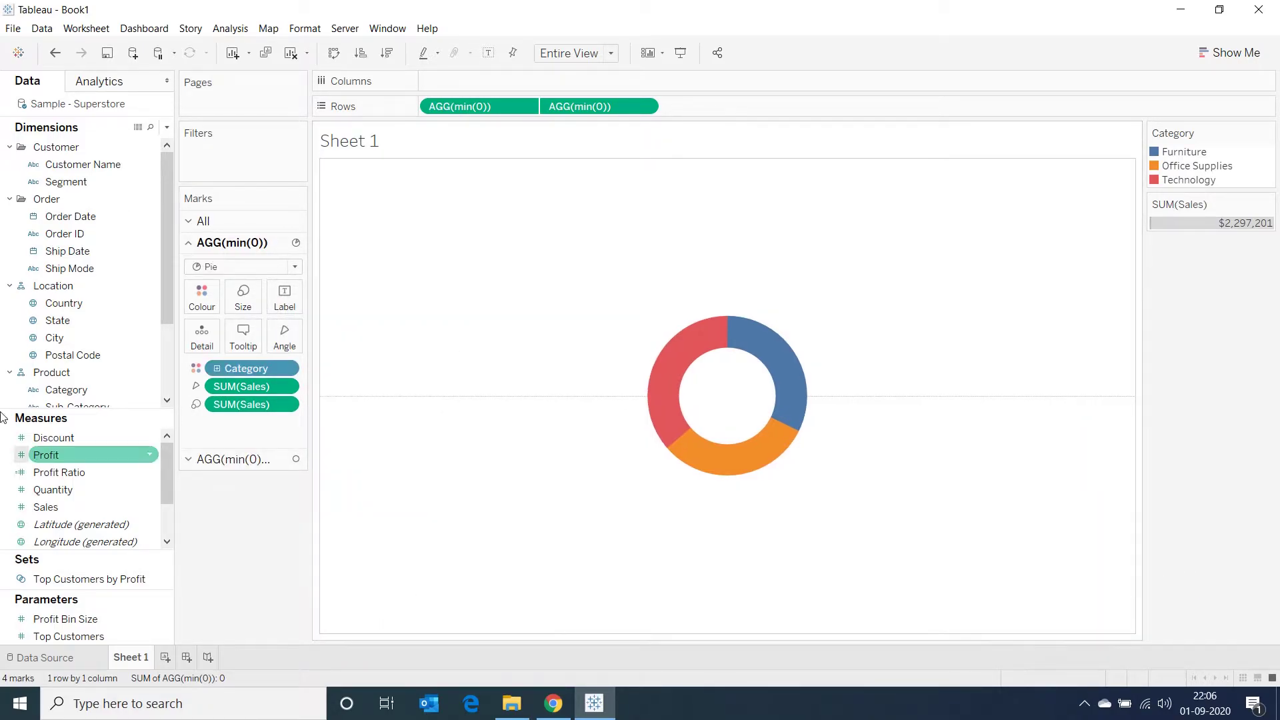
Step: Set the sheet's zero lines to None in the line formatting
{"action": "right_click", "coordinate": [486, 365]}
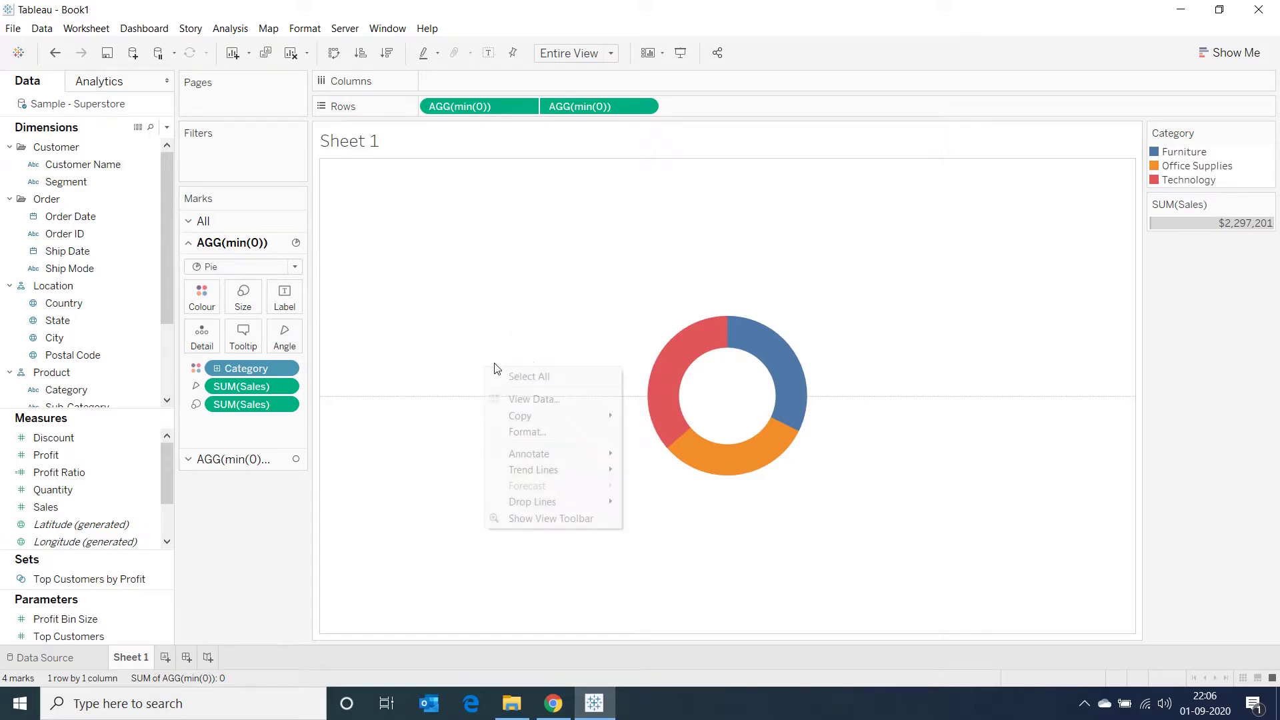
{"action": "left_click", "coordinate": [534, 430]}
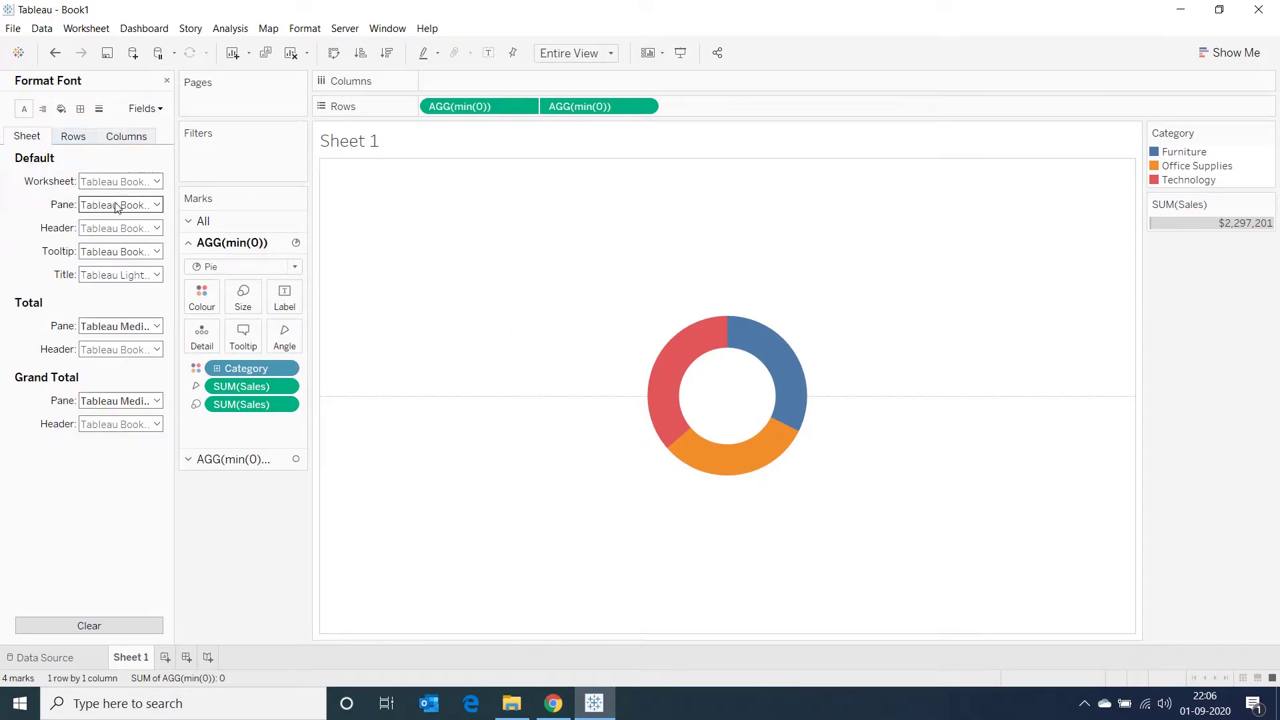
{"action": "left_click", "coordinate": [100, 110]}
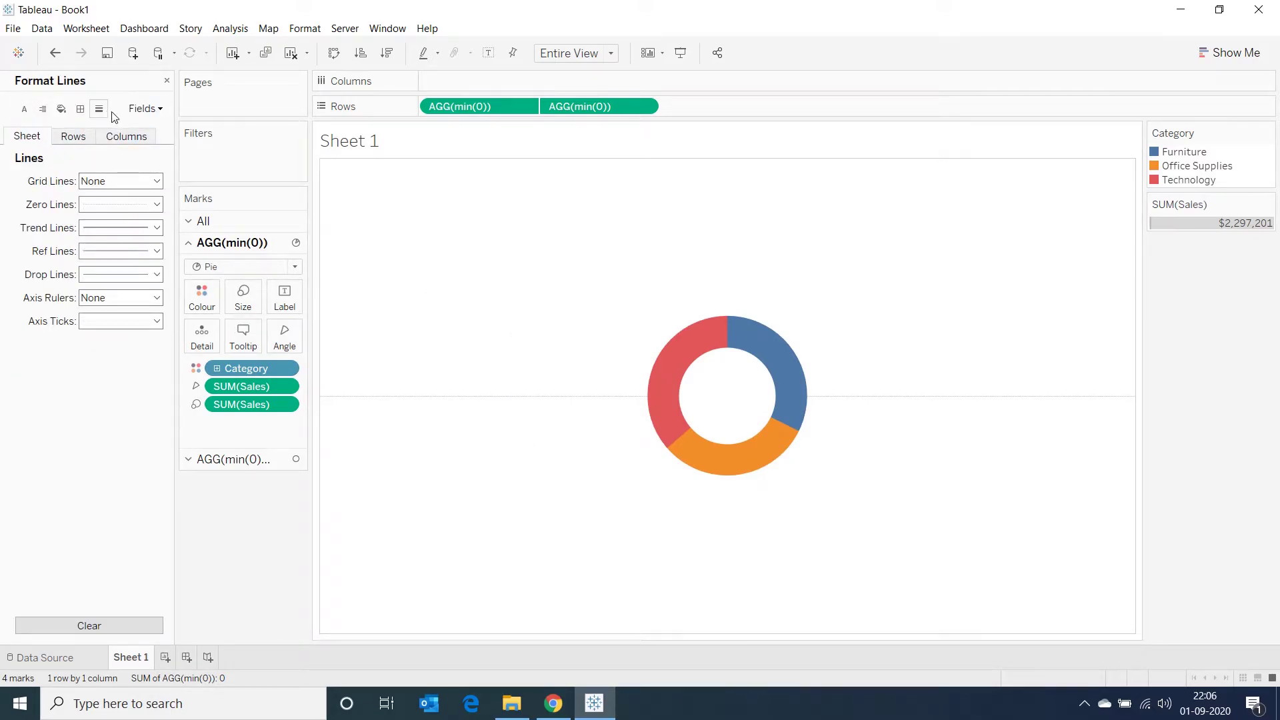
{"action": "left_click", "coordinate": [157, 204]}
{"action": "left_click", "coordinate": [143, 222]}
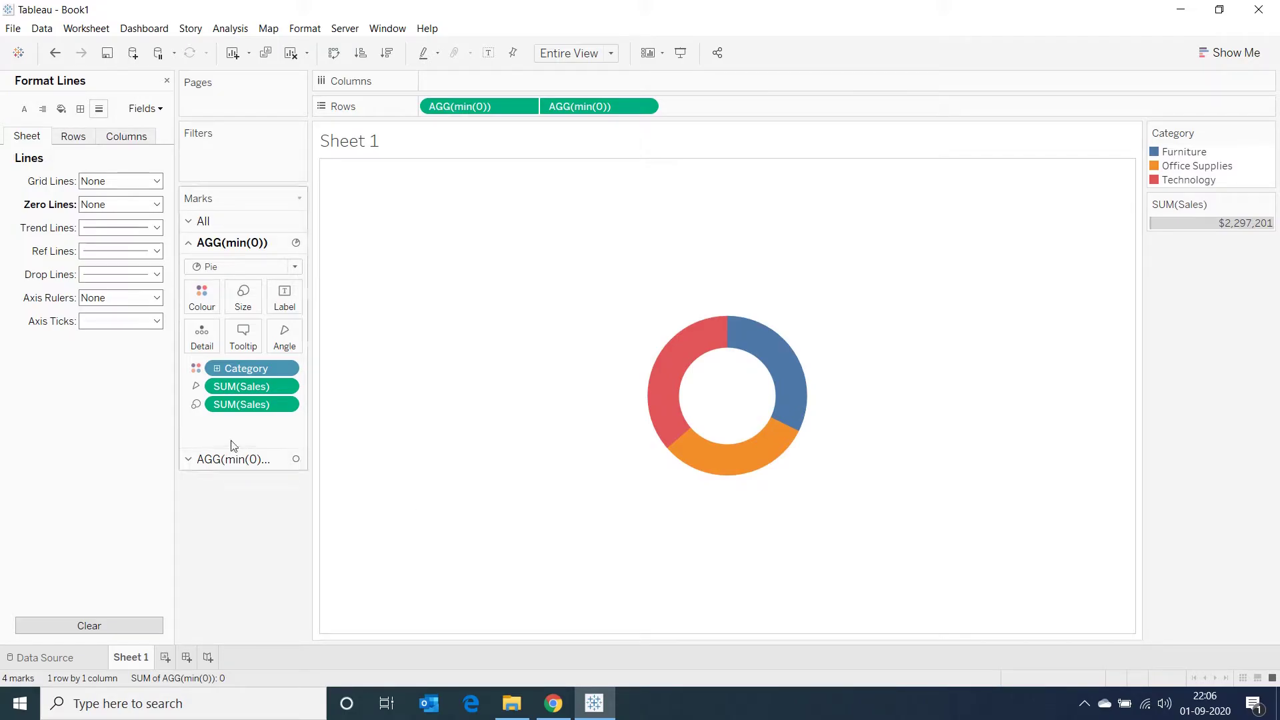
Step: Show mark labels on the pie and label the slices with Category names
{"action": "left_click", "coordinate": [285, 301]}
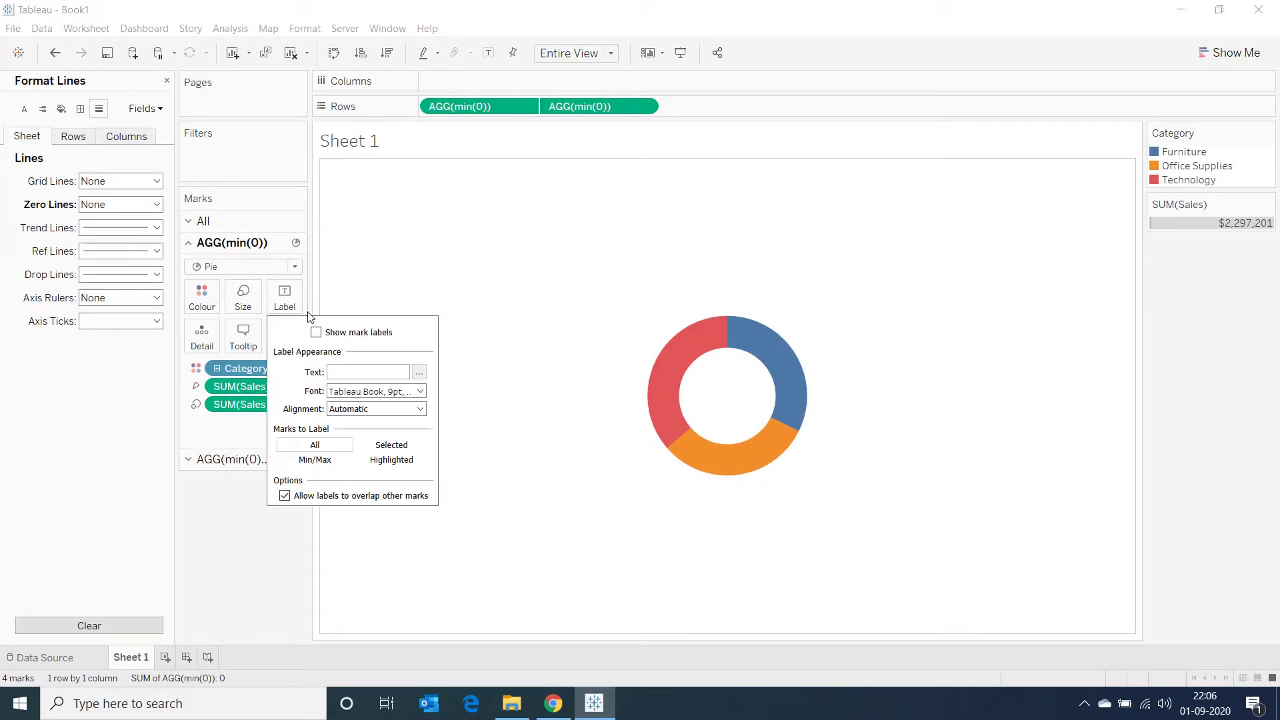
{"action": "left_click", "coordinate": [316, 332]}
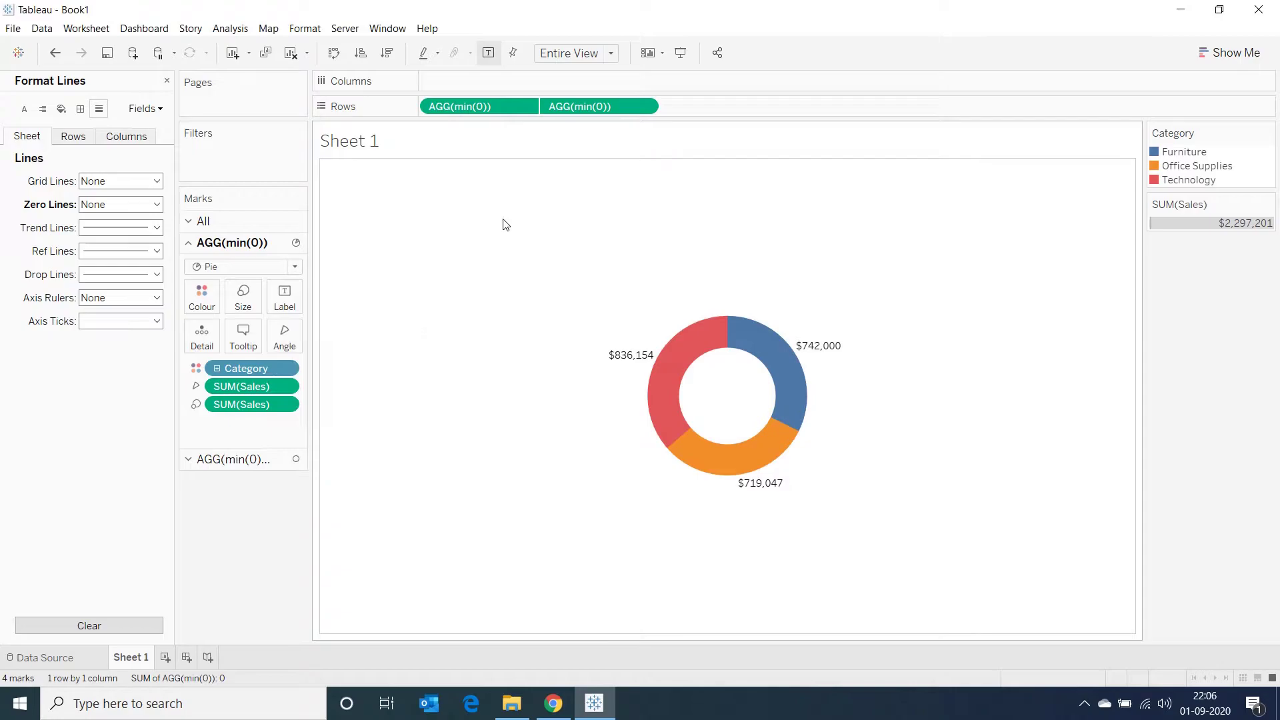
{"action": "left_click", "coordinate": [166, 81]}
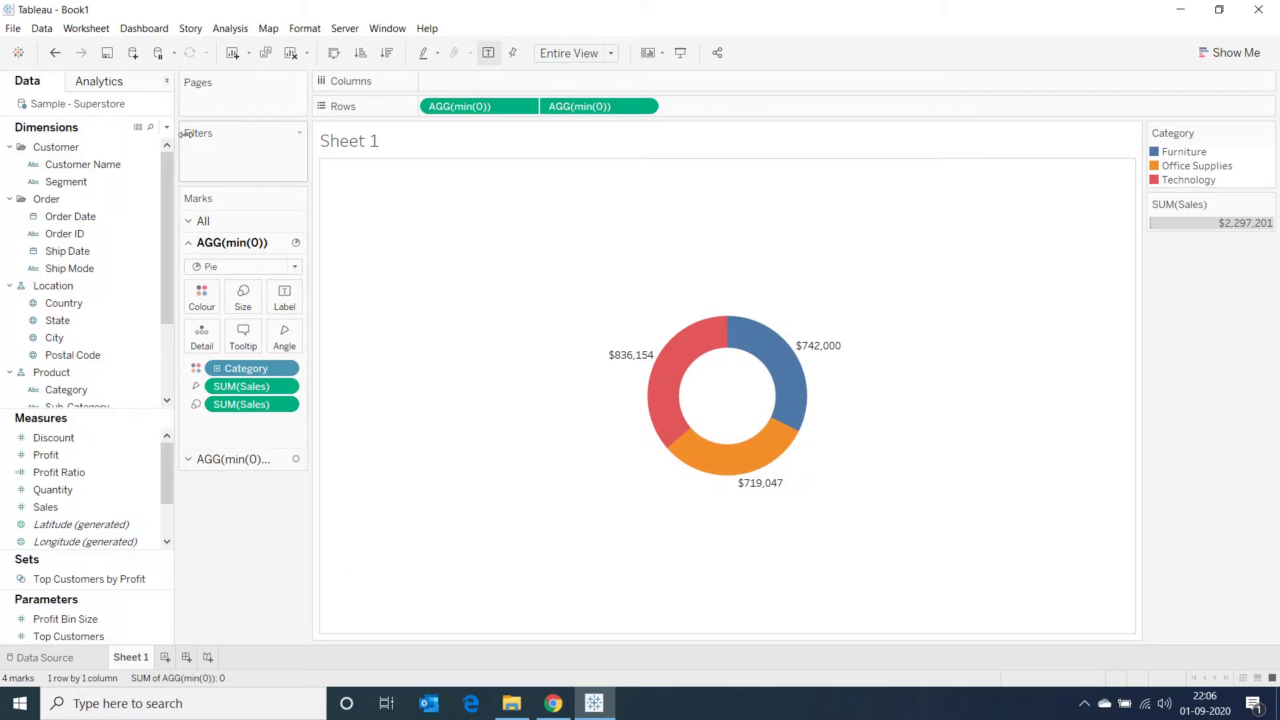
{"action": "left_click_drag", "start_coordinate": [72, 390], "coordinate": [285, 306]}
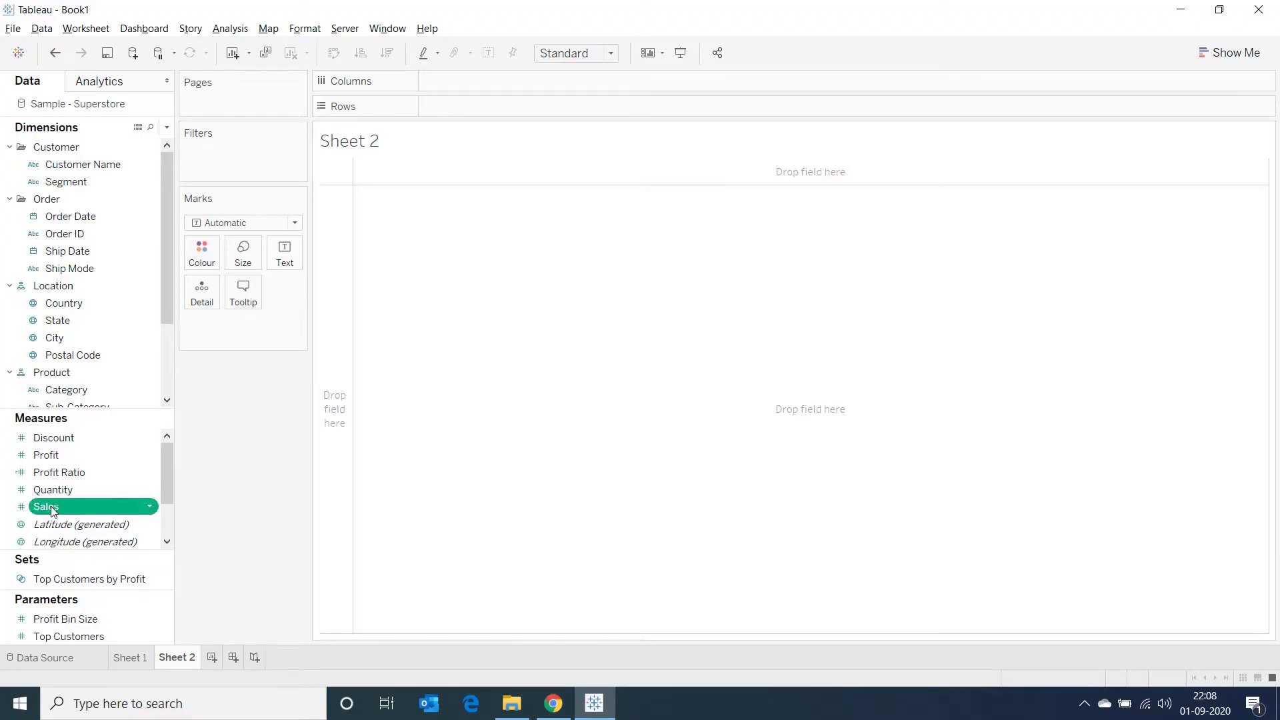
Step: Plot horizontal Sales bars by Sub-Category at Entire View, then add a second Sales to Columns
{"action": "double_click", "coordinate": [52, 509]}
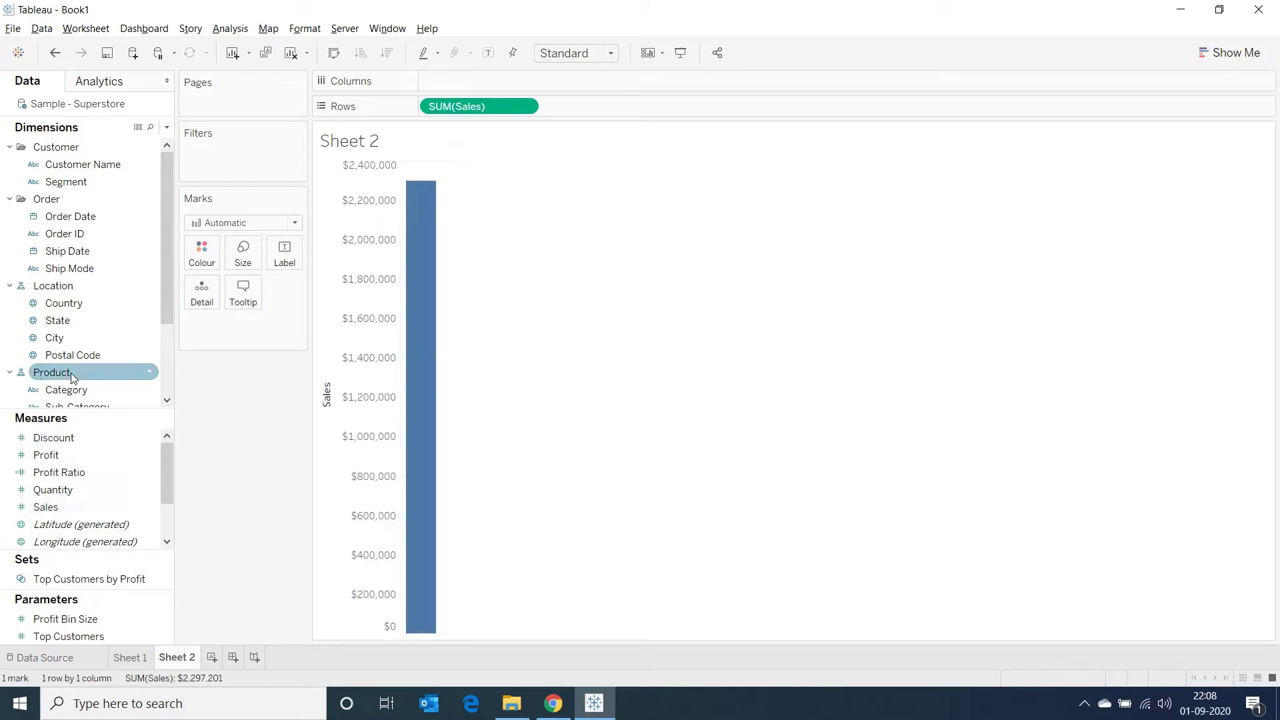
{"action": "double_click", "coordinate": [95, 404]}
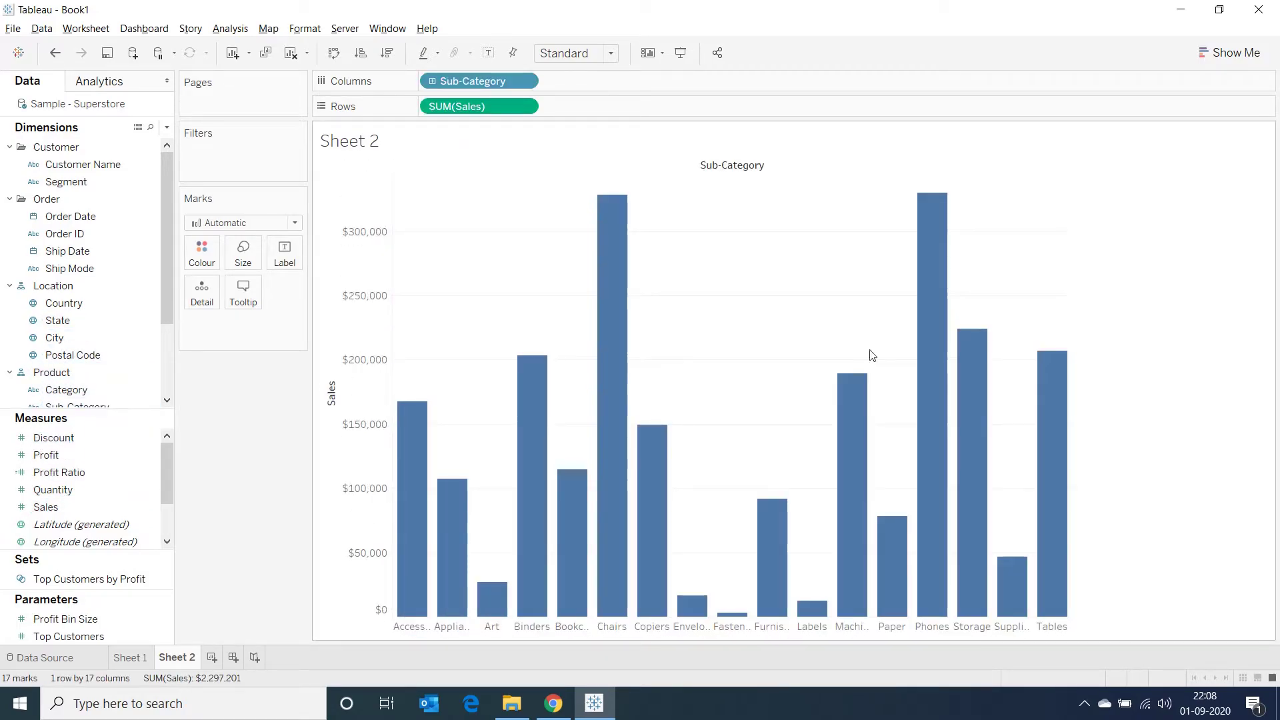
{"action": "left_click", "coordinate": [334, 54]}
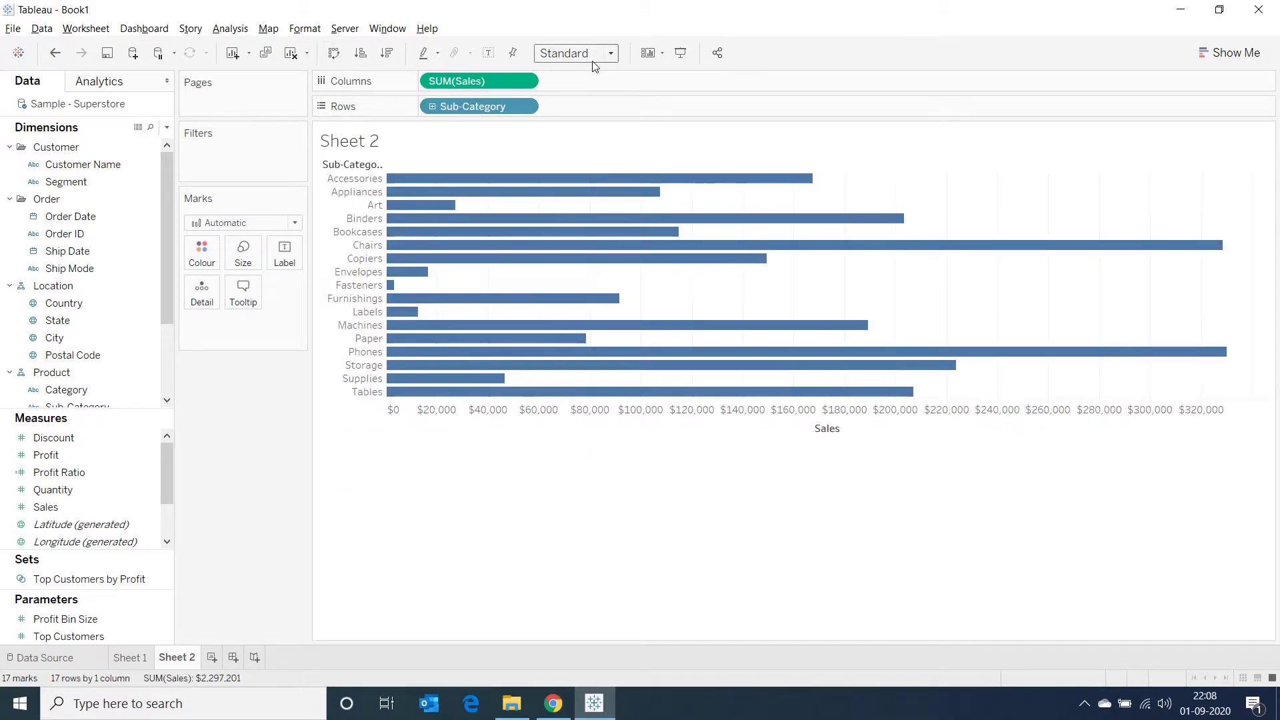
{"action": "left_click", "coordinate": [609, 53]}
{"action": "left_click", "coordinate": [568, 114]}
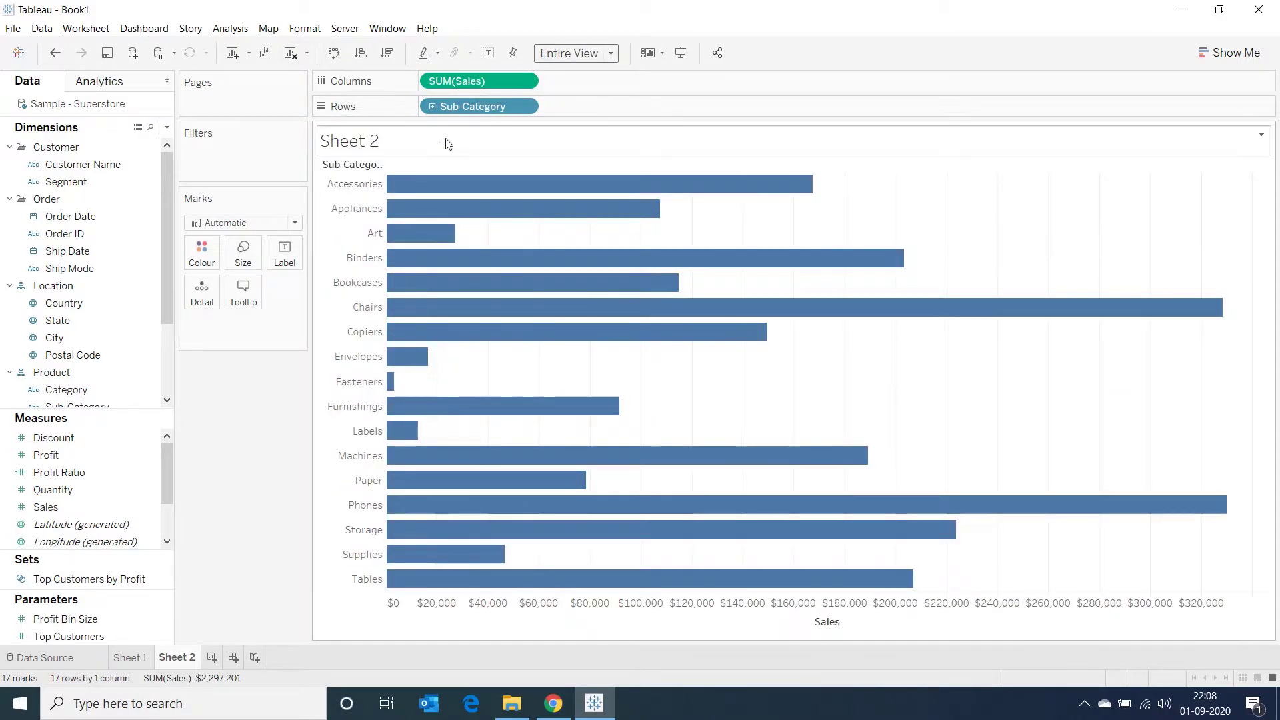
{"action": "left_click_drag", "start_coordinate": [490, 86], "coordinate": [623, 79]}
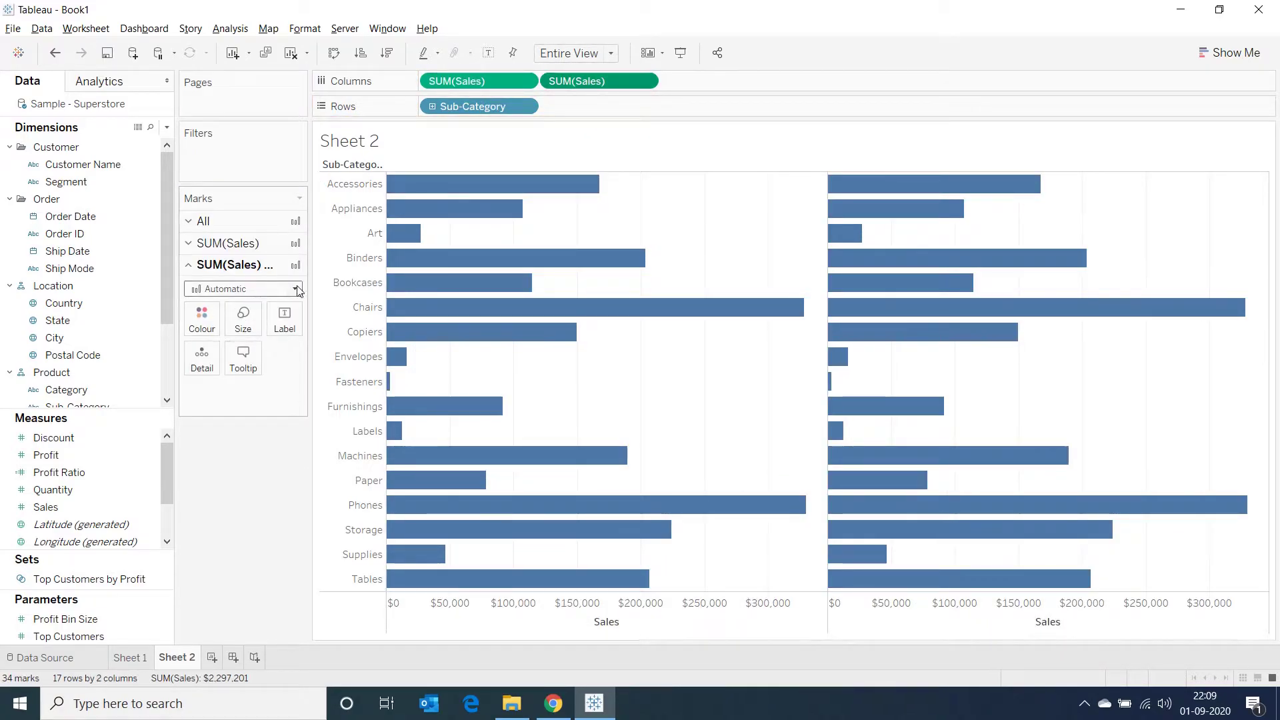
Step: Draw the second Sales pane as circles and merge both panes on a dual axis
{"action": "left_click", "coordinate": [297, 289]}
{"action": "left_click", "coordinate": [230, 392]}
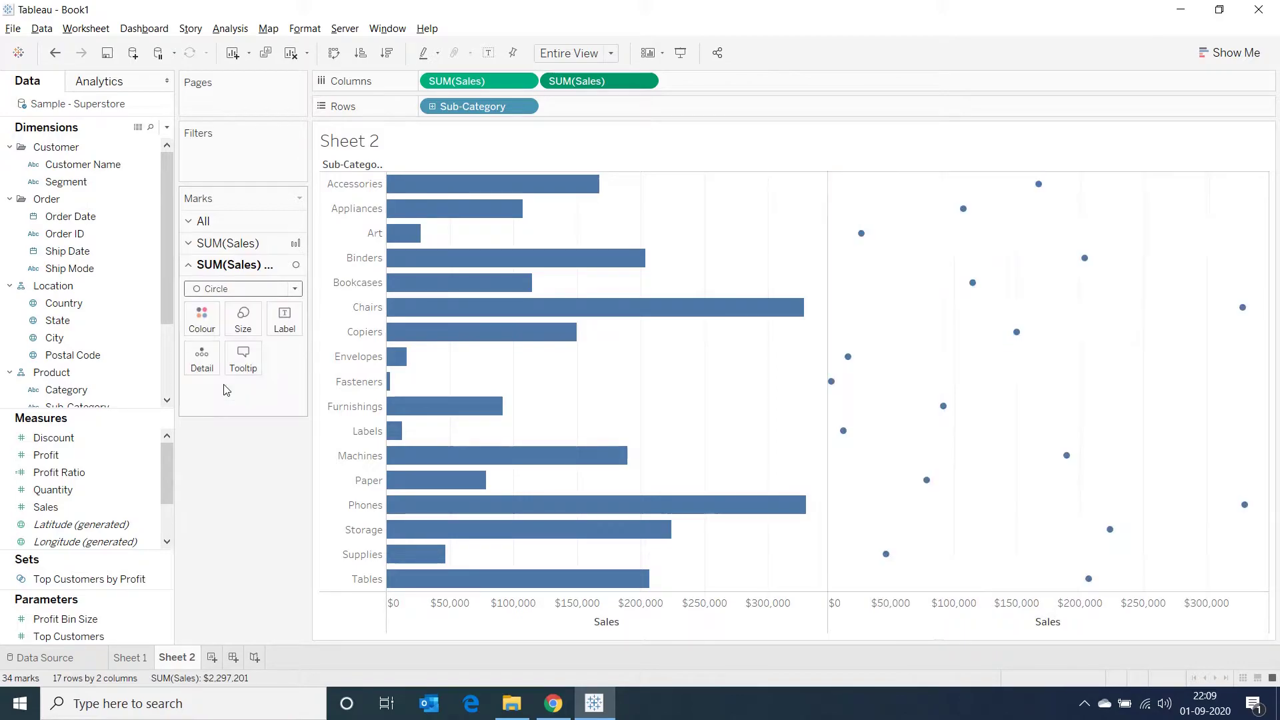
{"action": "left_click", "coordinate": [227, 242]}
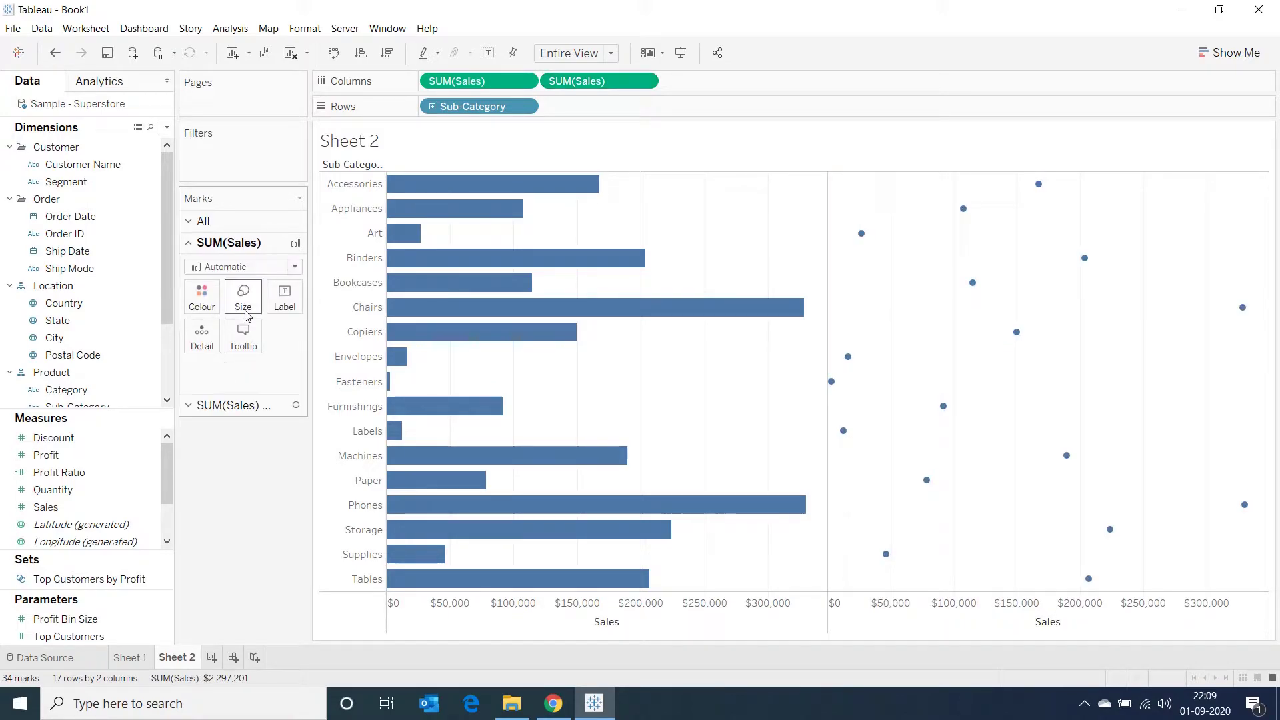
{"action": "left_click", "coordinate": [645, 82]}
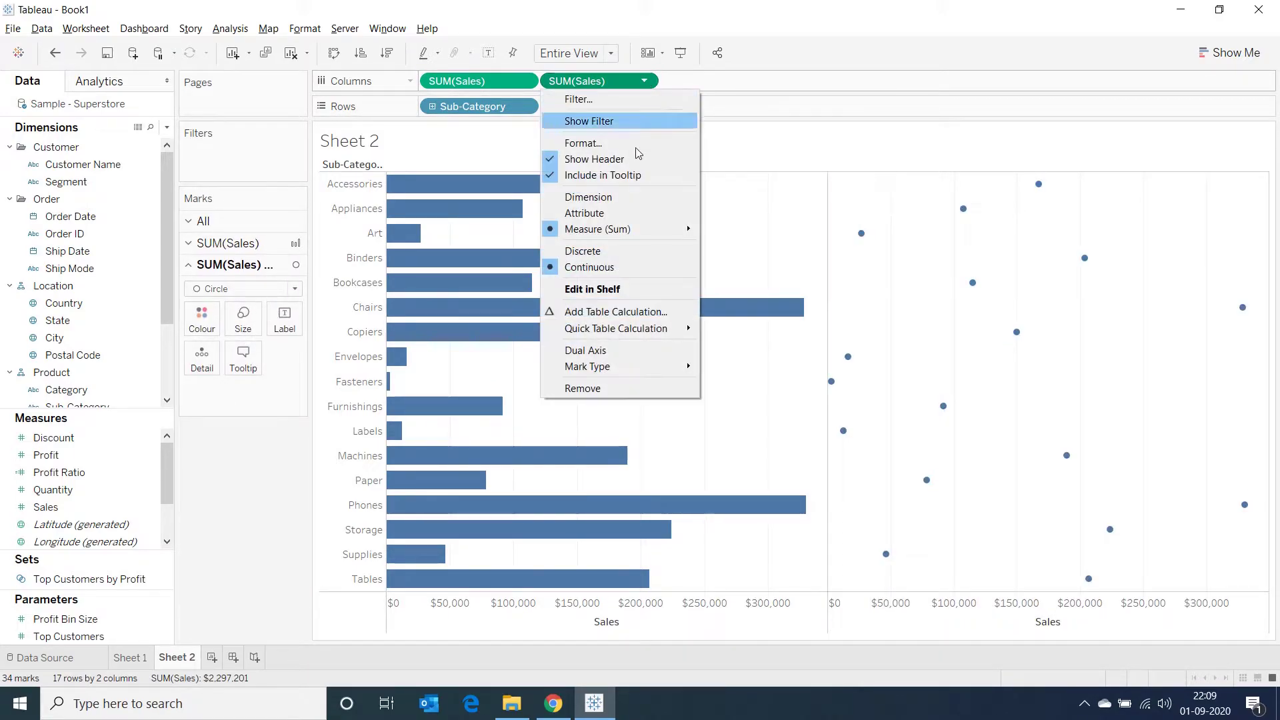
{"action": "left_click", "coordinate": [637, 350]}
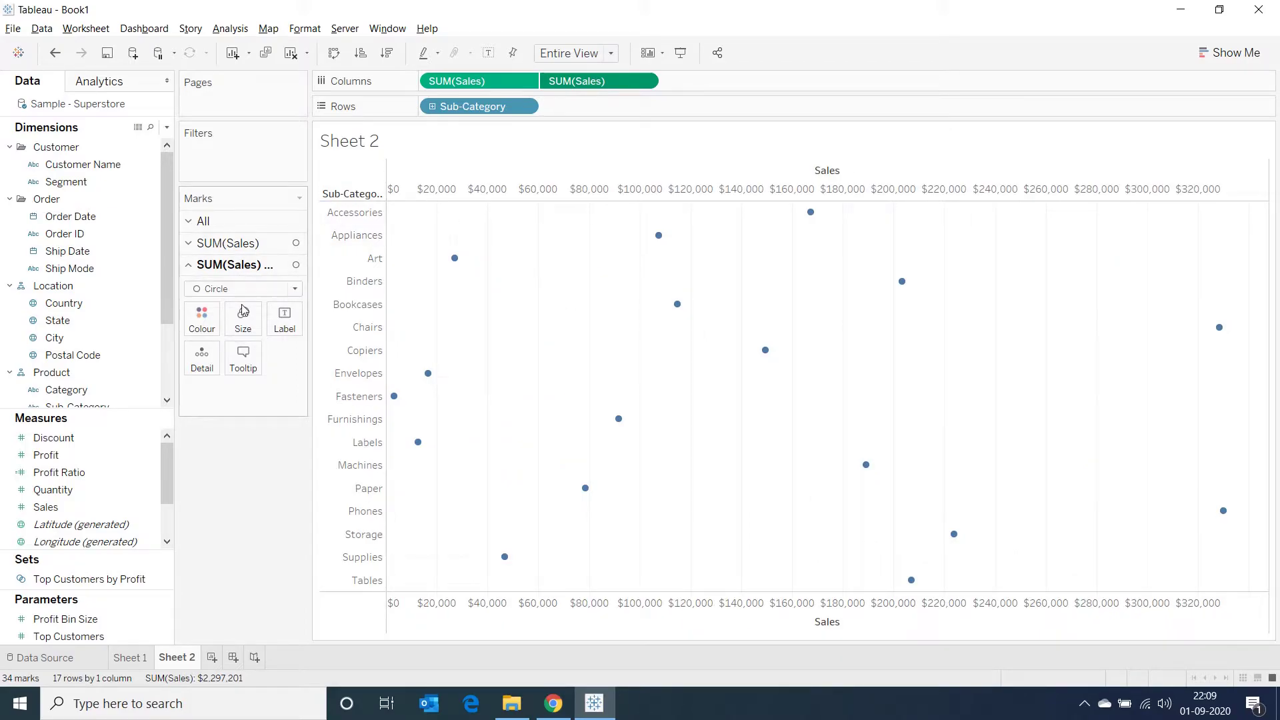
Step: Set the first layer to thin bars and enlarge the circle marks
{"action": "left_click", "coordinate": [228, 242]}
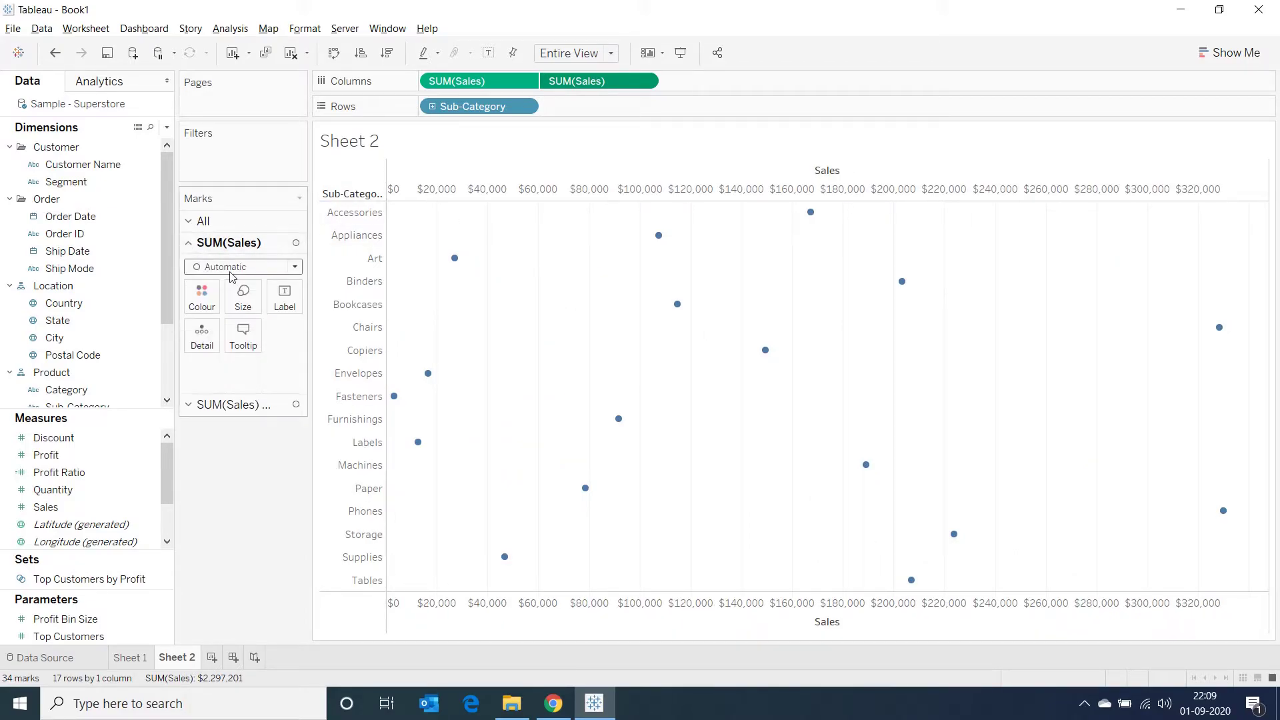
{"action": "left_click", "coordinate": [293, 267]}
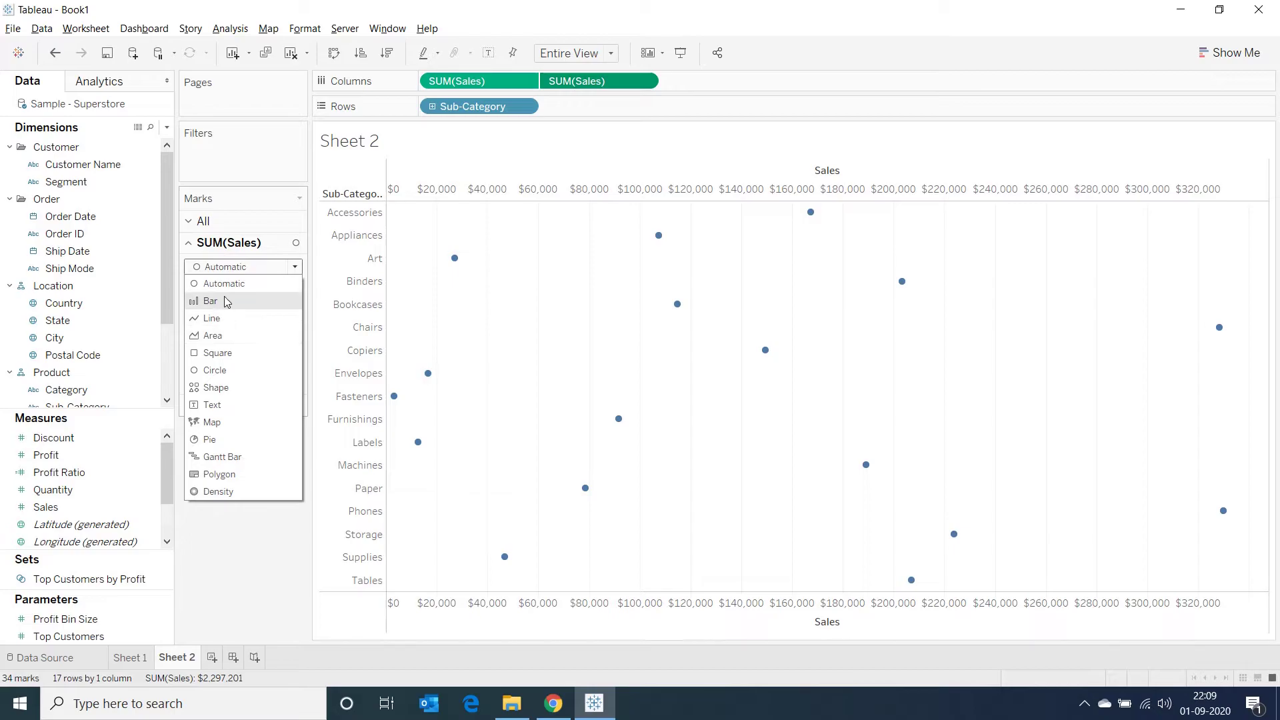
{"action": "left_click", "coordinate": [226, 299]}
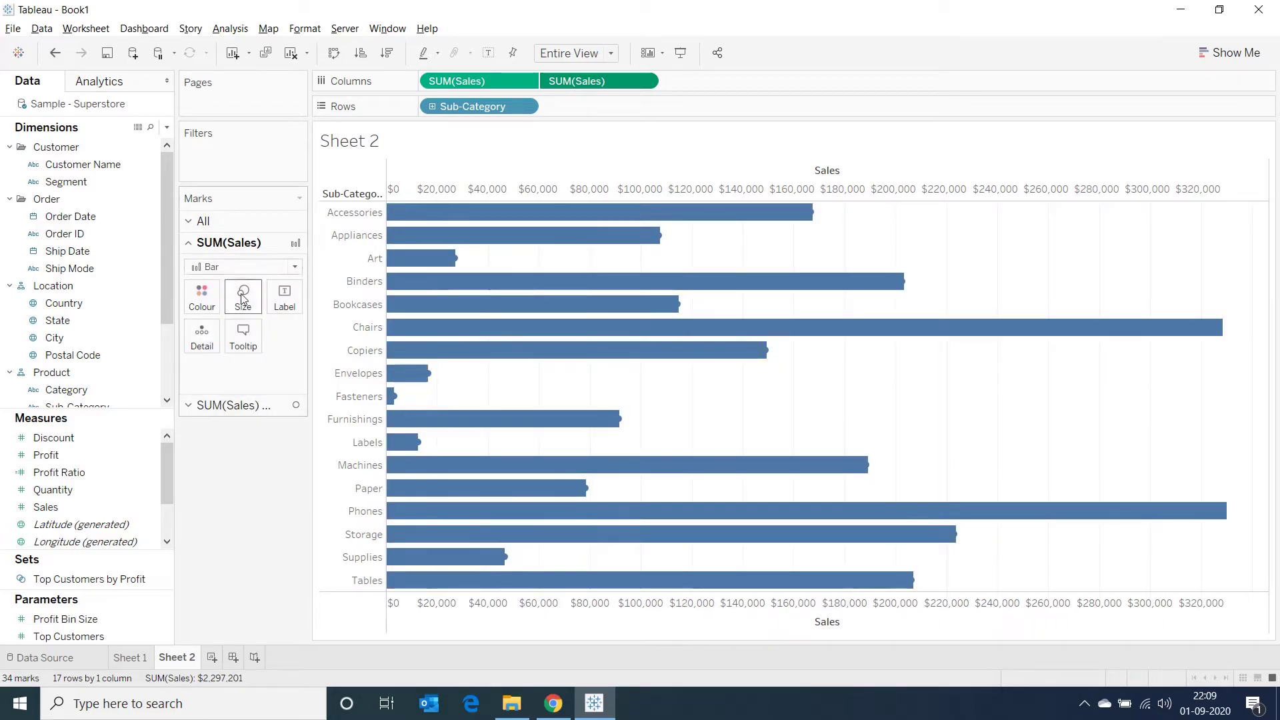
{"action": "left_click", "coordinate": [242, 297]}
{"action": "left_click_drag", "start_coordinate": [258, 342], "coordinate": [255, 339]}
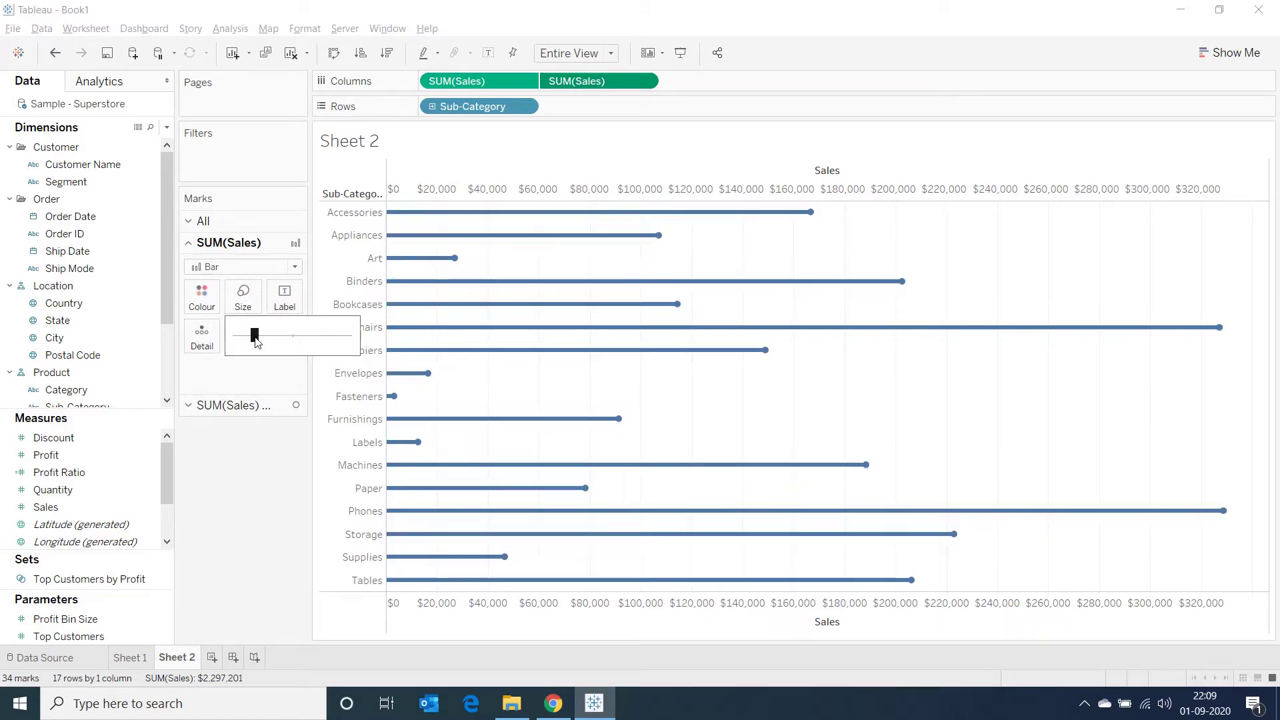
{"action": "left_click", "coordinate": [204, 406]}
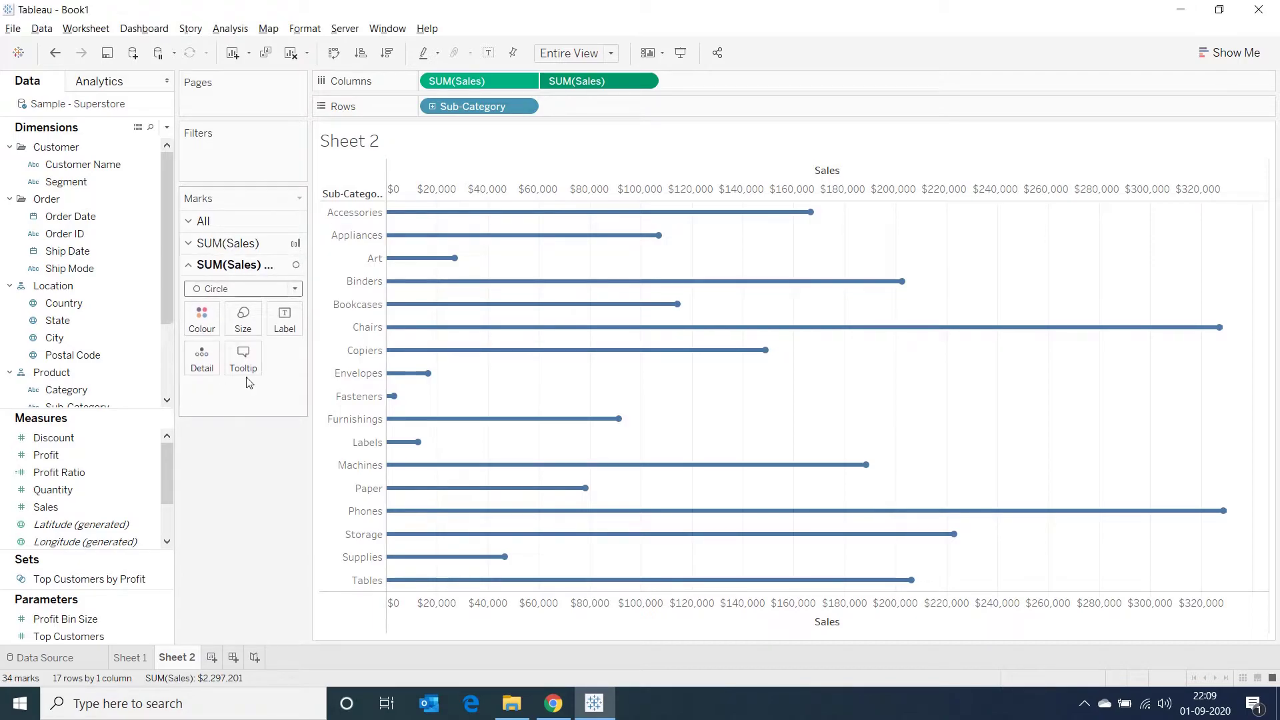
{"action": "left_click", "coordinate": [244, 321]}
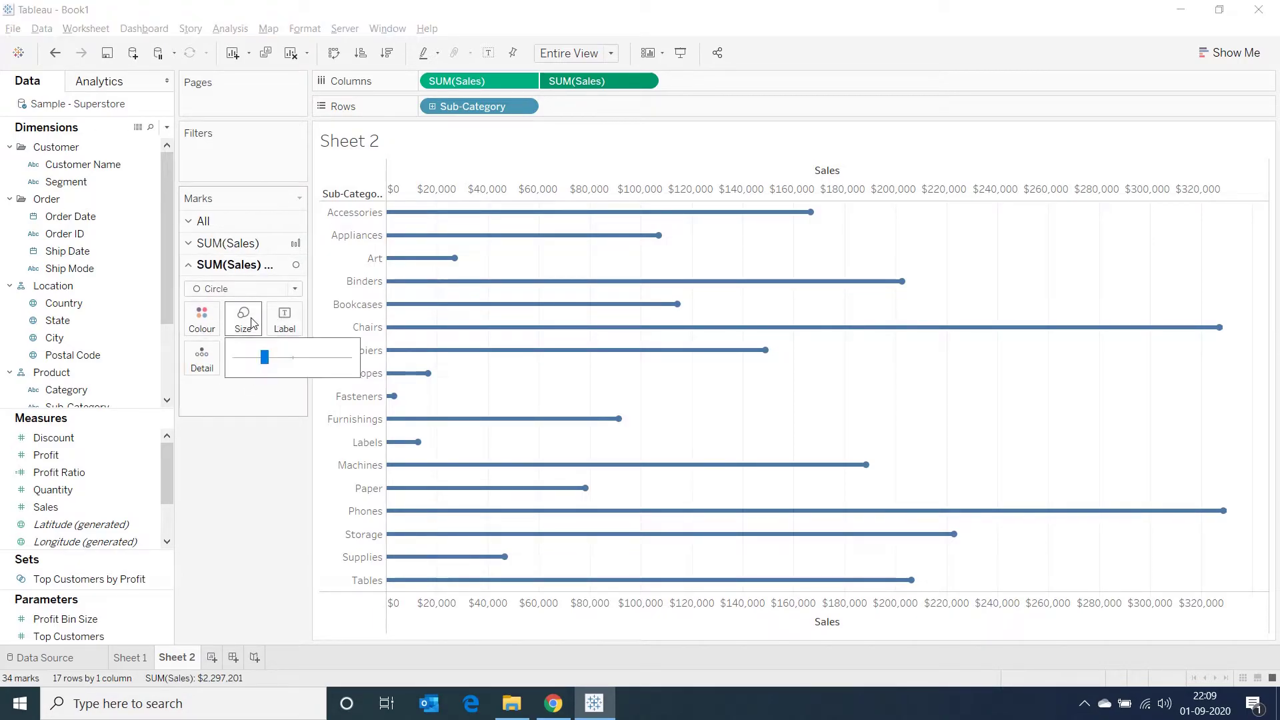
{"action": "left_click", "coordinate": [288, 359]}
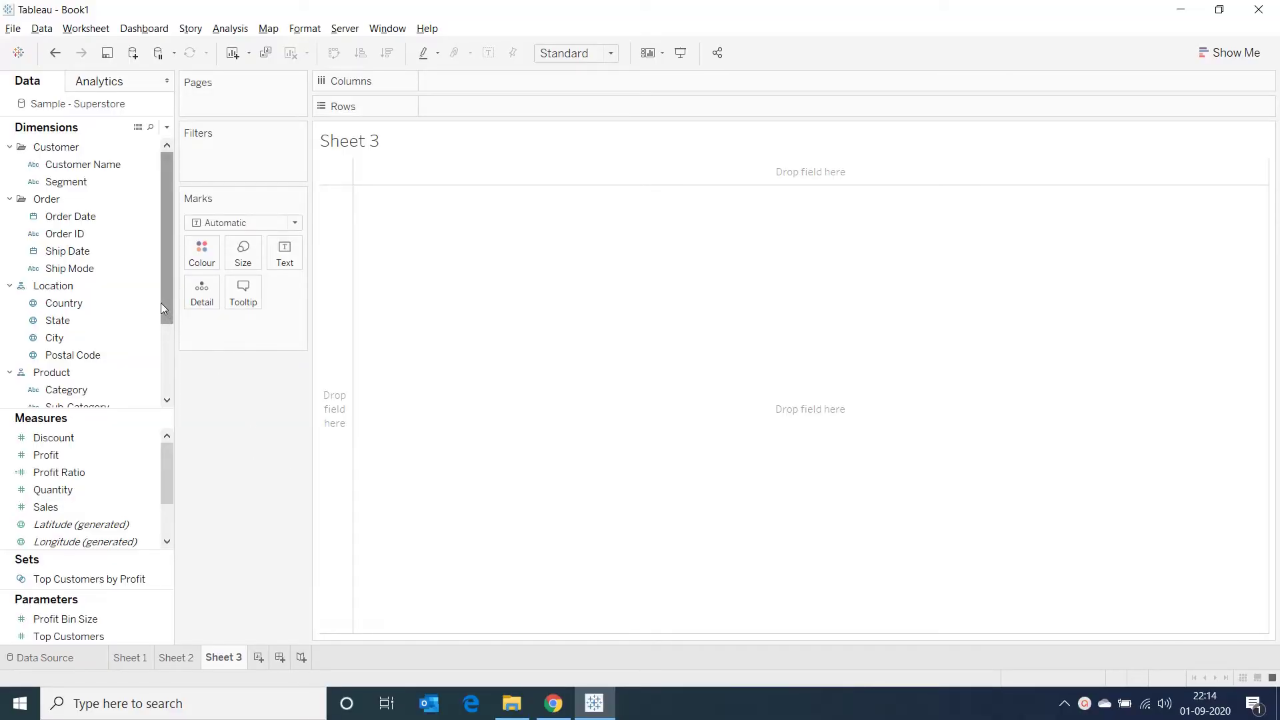
Step: Add Sub-Category and Sales, choose horizontal bars in Show Me, and fit to Entire View
{"action": "left_click_drag", "start_coordinate": [161, 303], "coordinate": [160, 324]}
{"action": "double_click", "coordinate": [80, 373]}
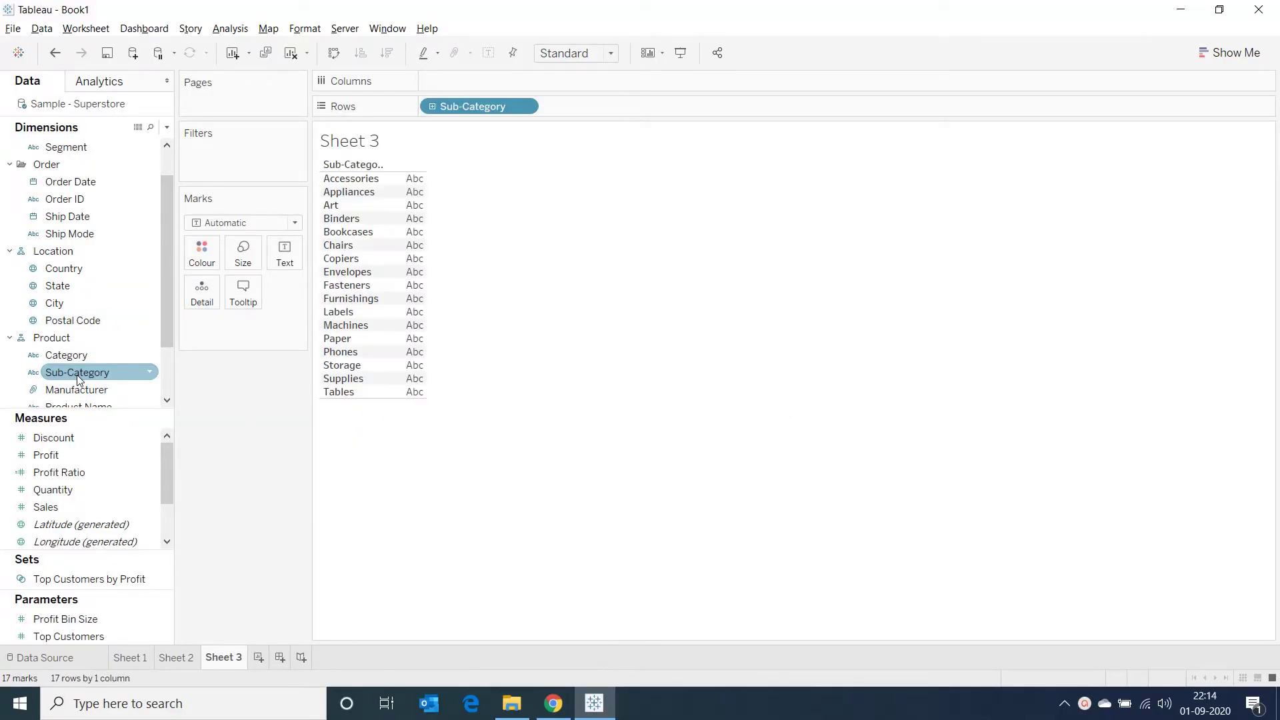
{"action": "left_click", "coordinate": [80, 508]}
{"action": "double_click", "coordinate": [79, 512]}
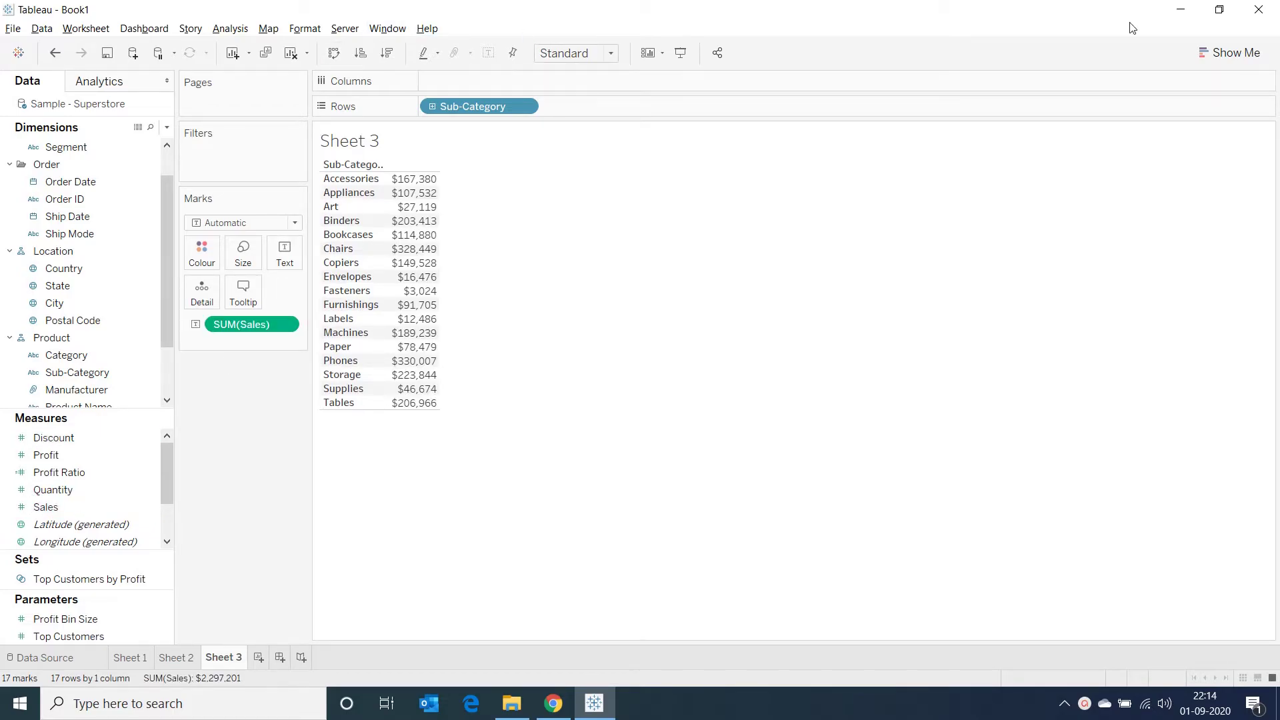
{"action": "left_click", "coordinate": [1232, 52]}
{"action": "left_click", "coordinate": [1157, 175]}
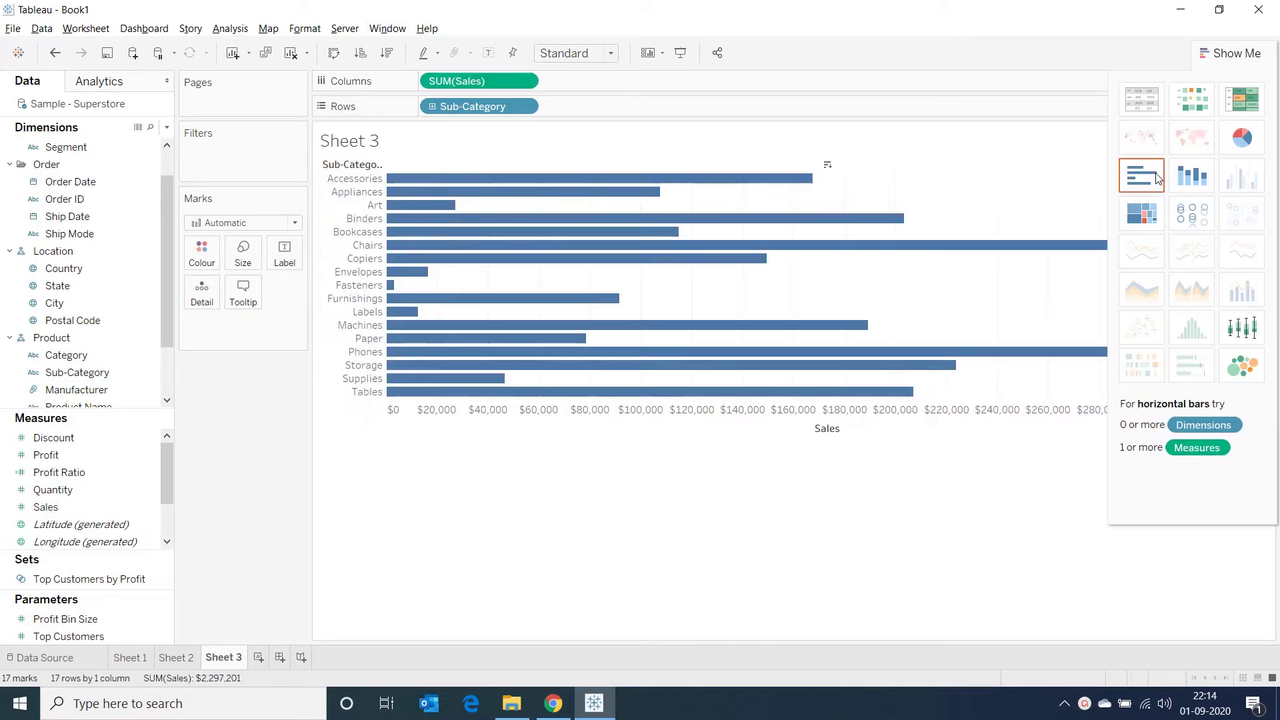
{"action": "left_click", "coordinate": [612, 53]}
{"action": "left_click", "coordinate": [563, 111]}
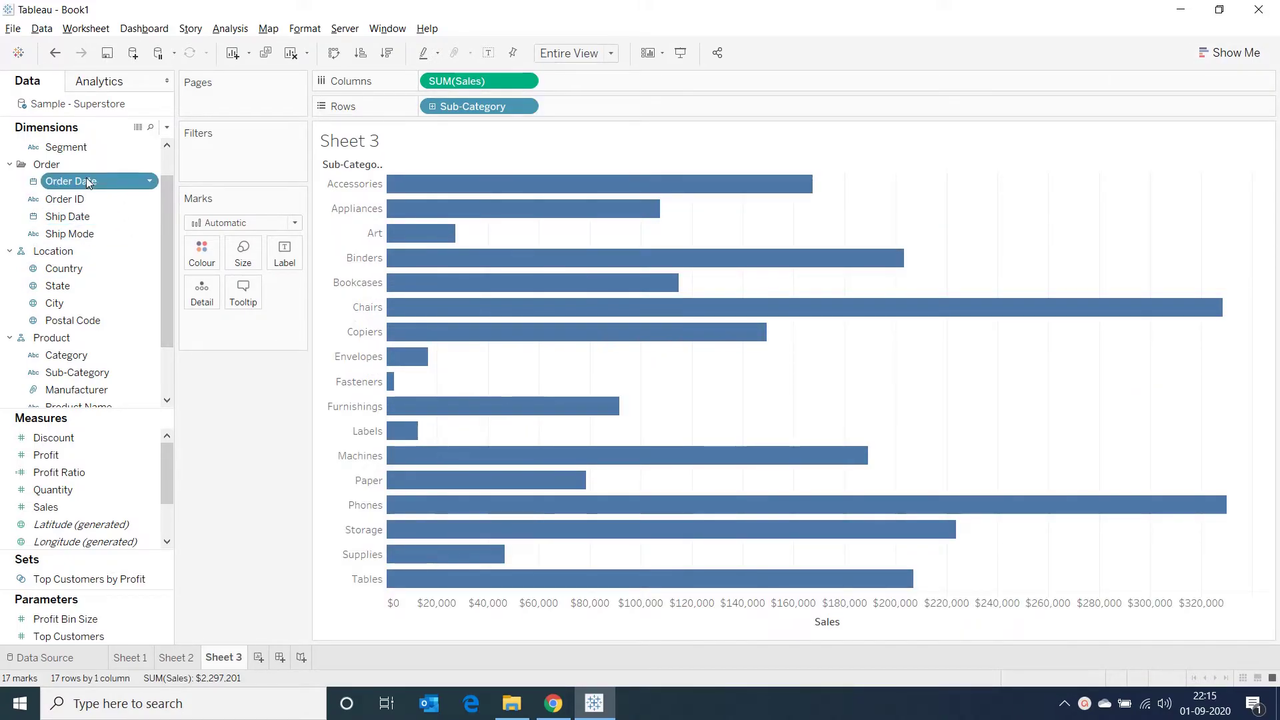
Step: Colour the Sub-Category bars by order year and exclude 2017 and 2018, keeping 2016 and 2019
{"action": "left_click_drag", "start_coordinate": [86, 179], "coordinate": [216, 256]}
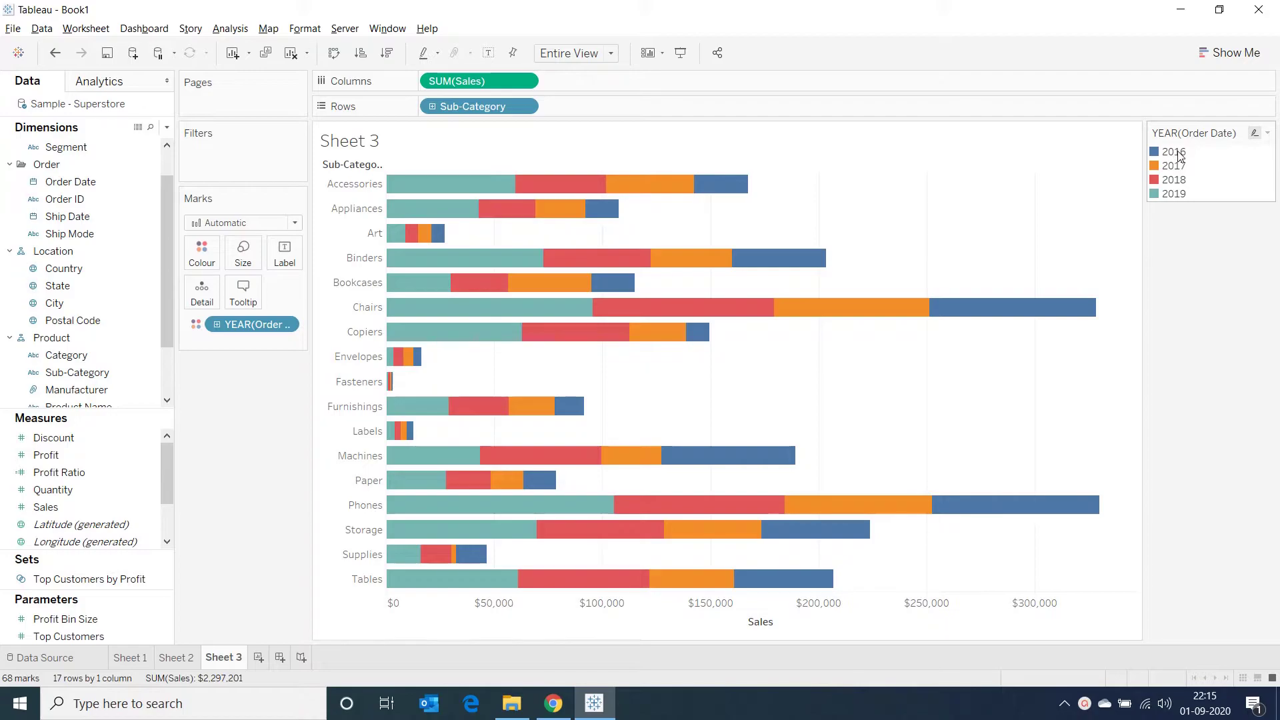
{"action": "left_click", "coordinate": [1175, 153]}
{"action": "left_click", "coordinate": [1184, 178]}
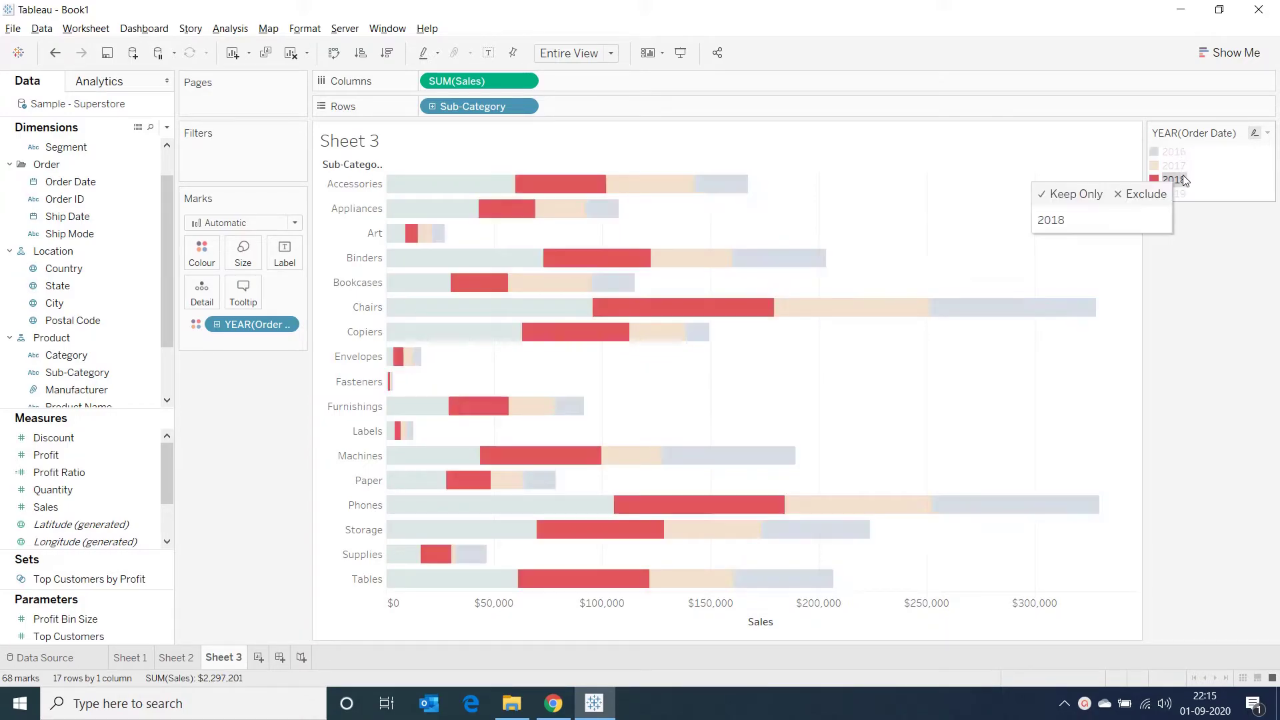
{"action": "left_click", "coordinate": [1181, 153]}
{"action": "left_click", "coordinate": [1177, 193]}
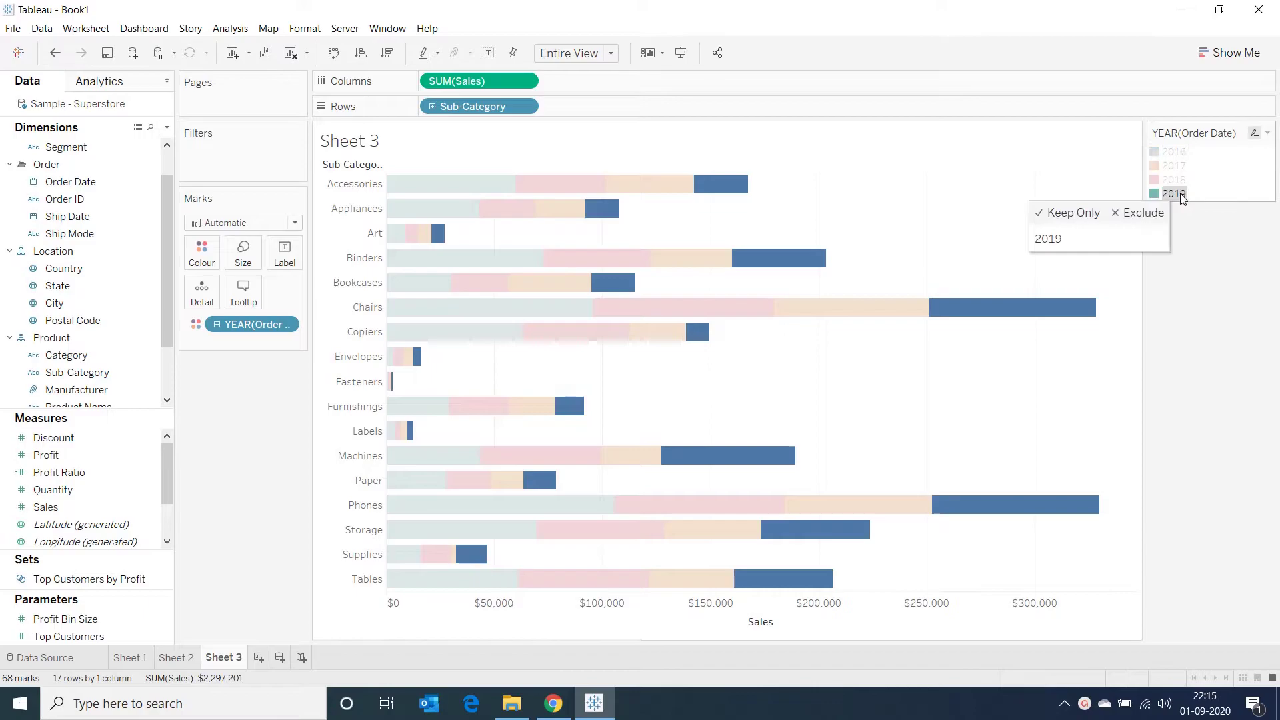
{"action": "left_click", "coordinate": [1179, 167]}
{"action": "left_click", "coordinate": [1180, 179], "text": "ctrl"}
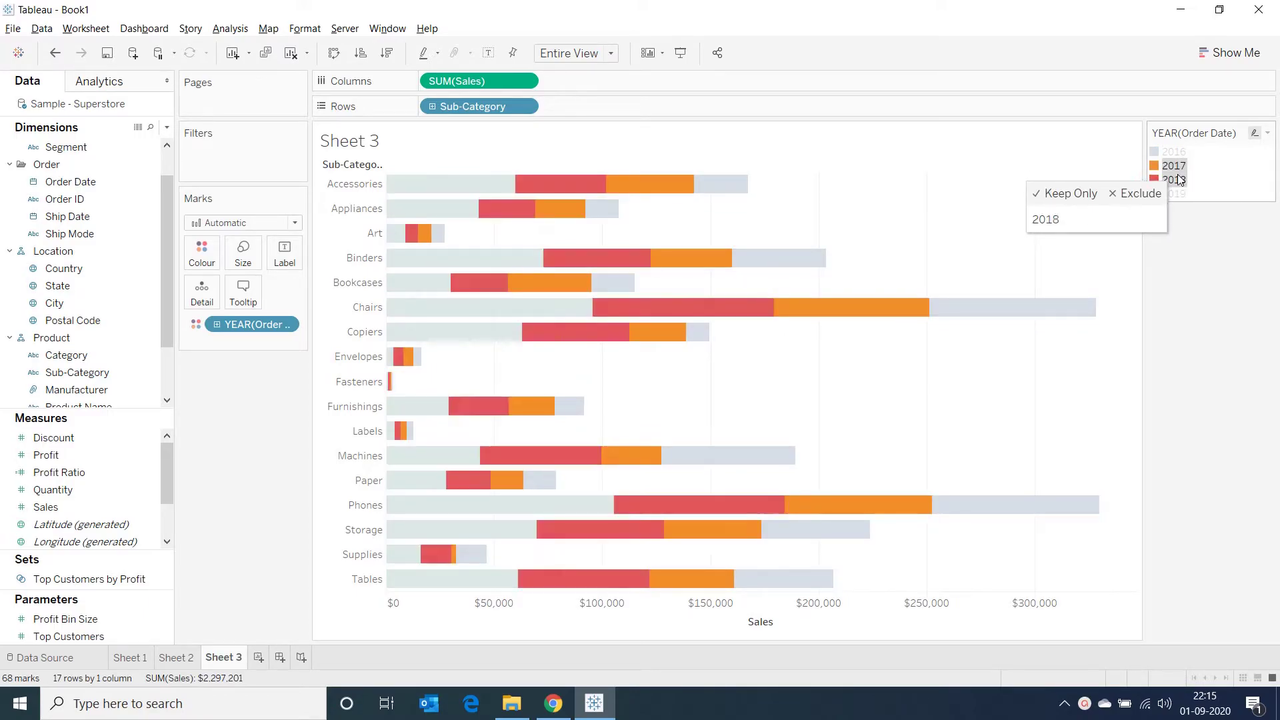
{"action": "right_click", "coordinate": [1179, 178]}
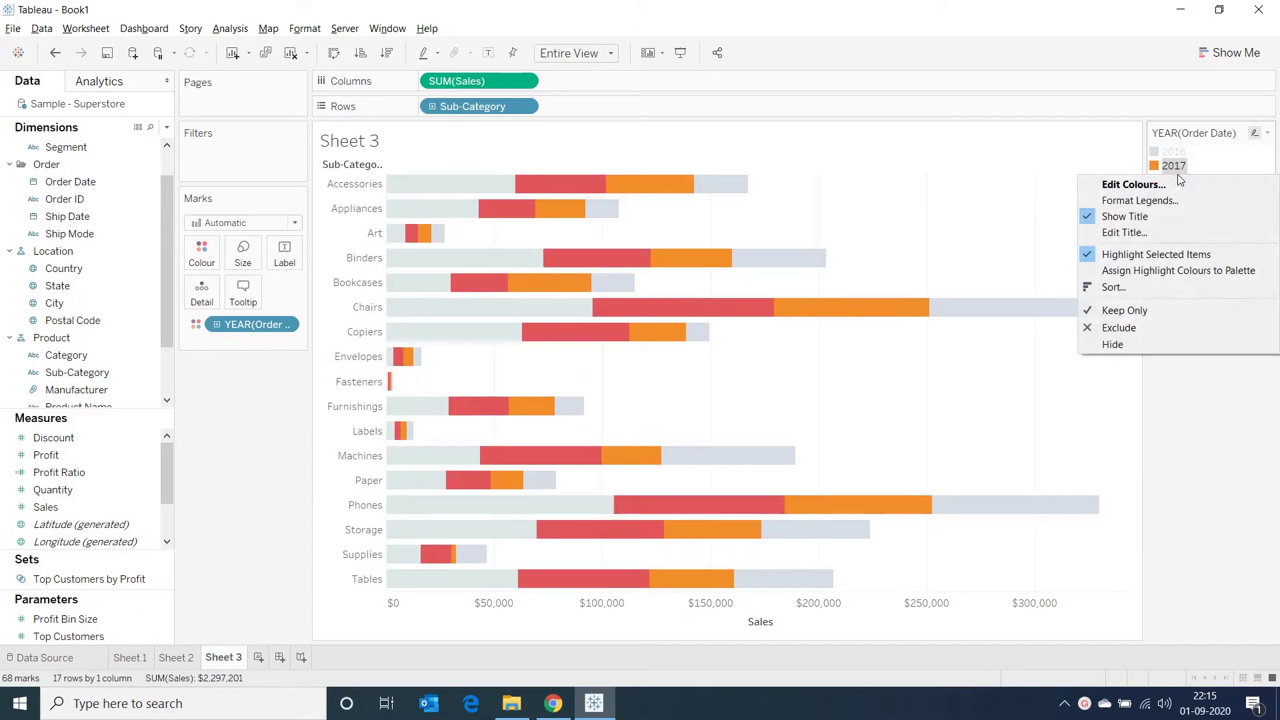
{"action": "left_click", "coordinate": [1131, 332]}
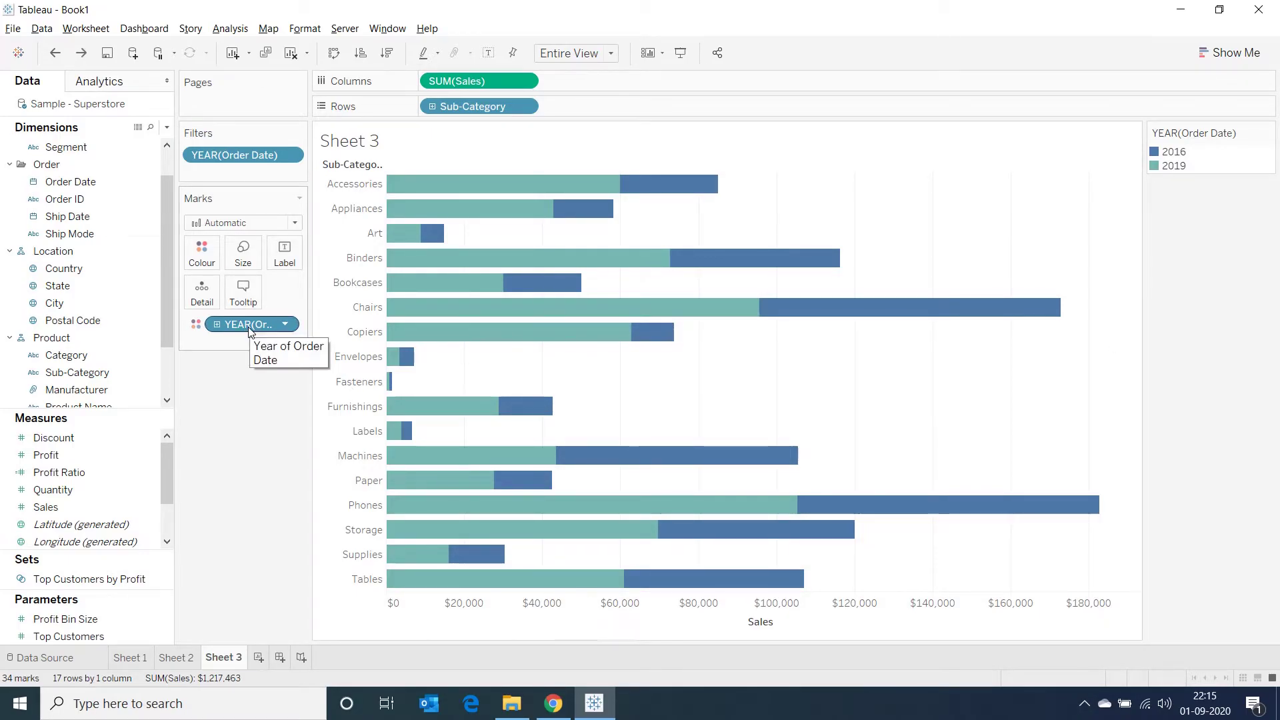
Step: Size the bars by order year and move 2016 below 2019 in the legend
{"action": "left_click_drag", "start_coordinate": [250, 332], "coordinate": [248, 262]}
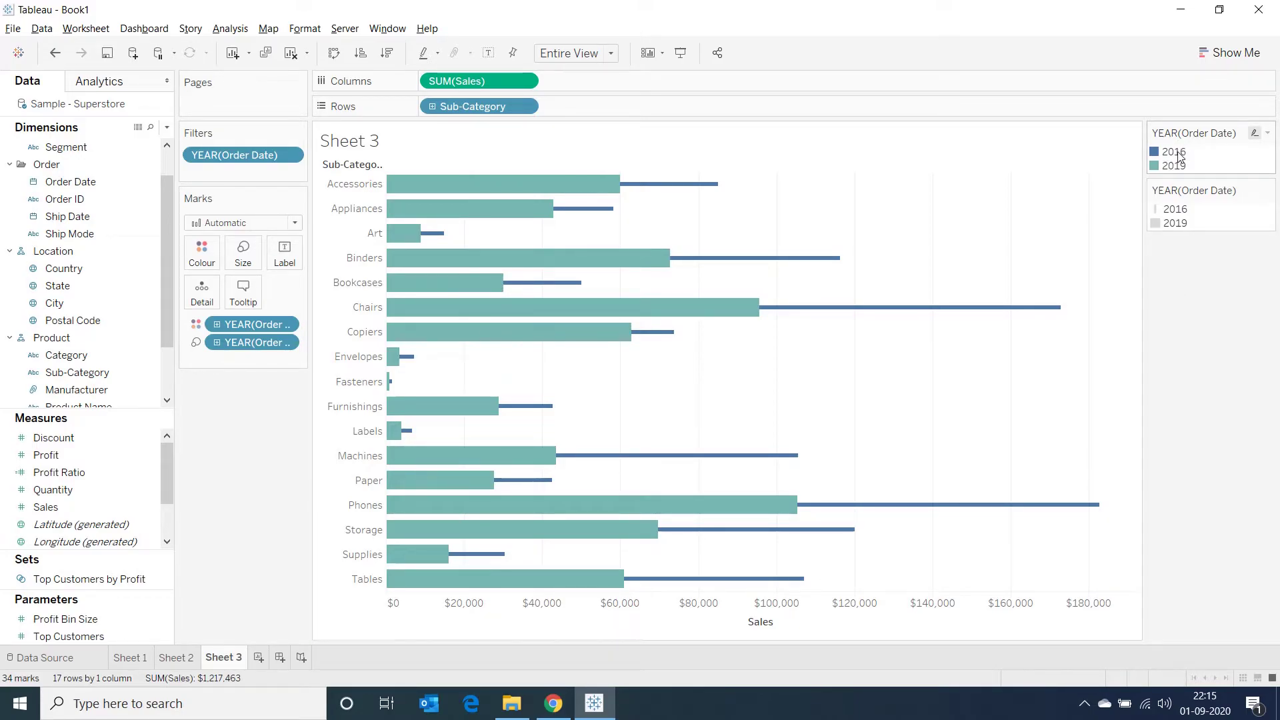
{"action": "left_click_drag", "start_coordinate": [1176, 156], "coordinate": [1172, 168]}
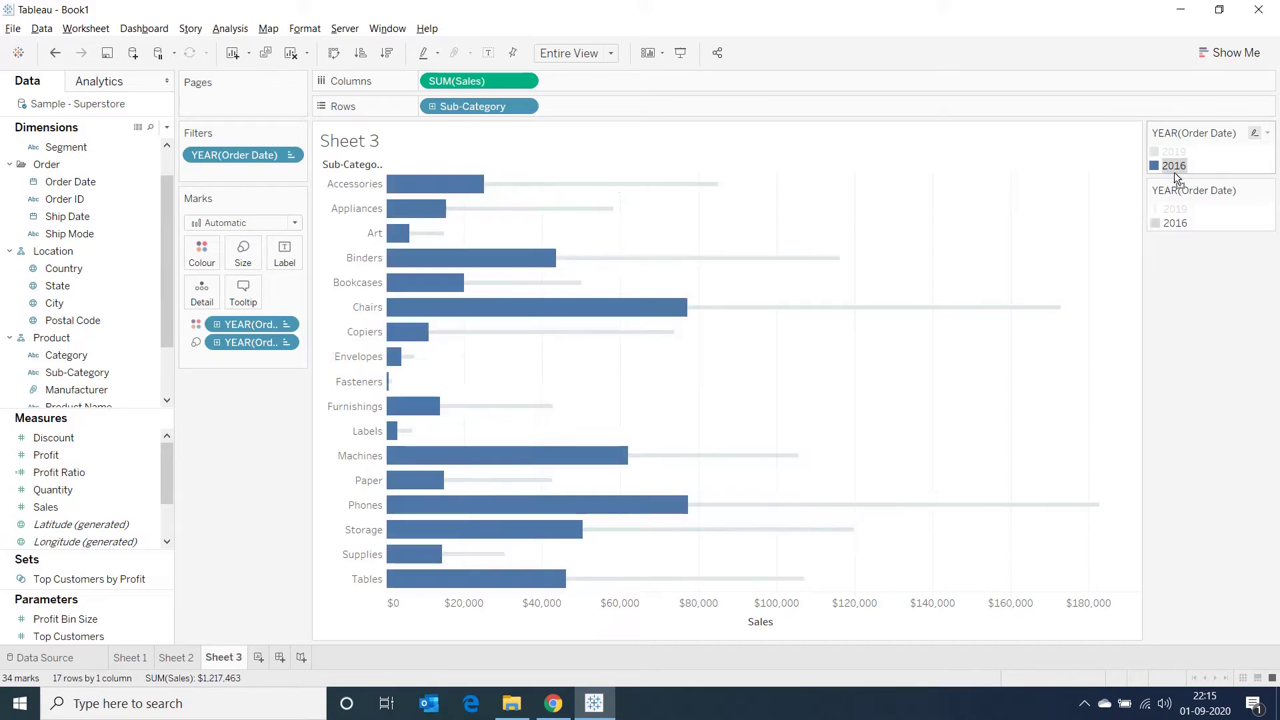
{"action": "left_click", "coordinate": [1210, 338]}
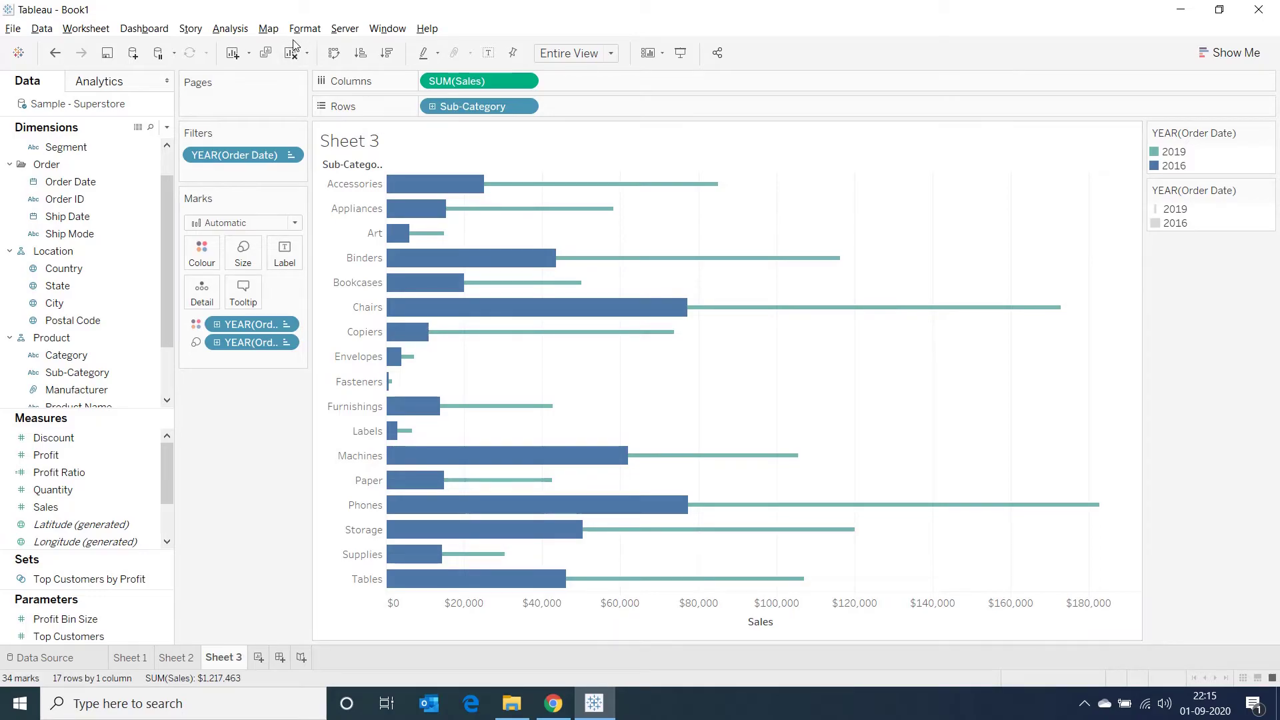
Step: Turn off mark stacking so the thin 2019 bars sit over the wide 2016 bars
{"action": "left_click", "coordinate": [232, 29]}
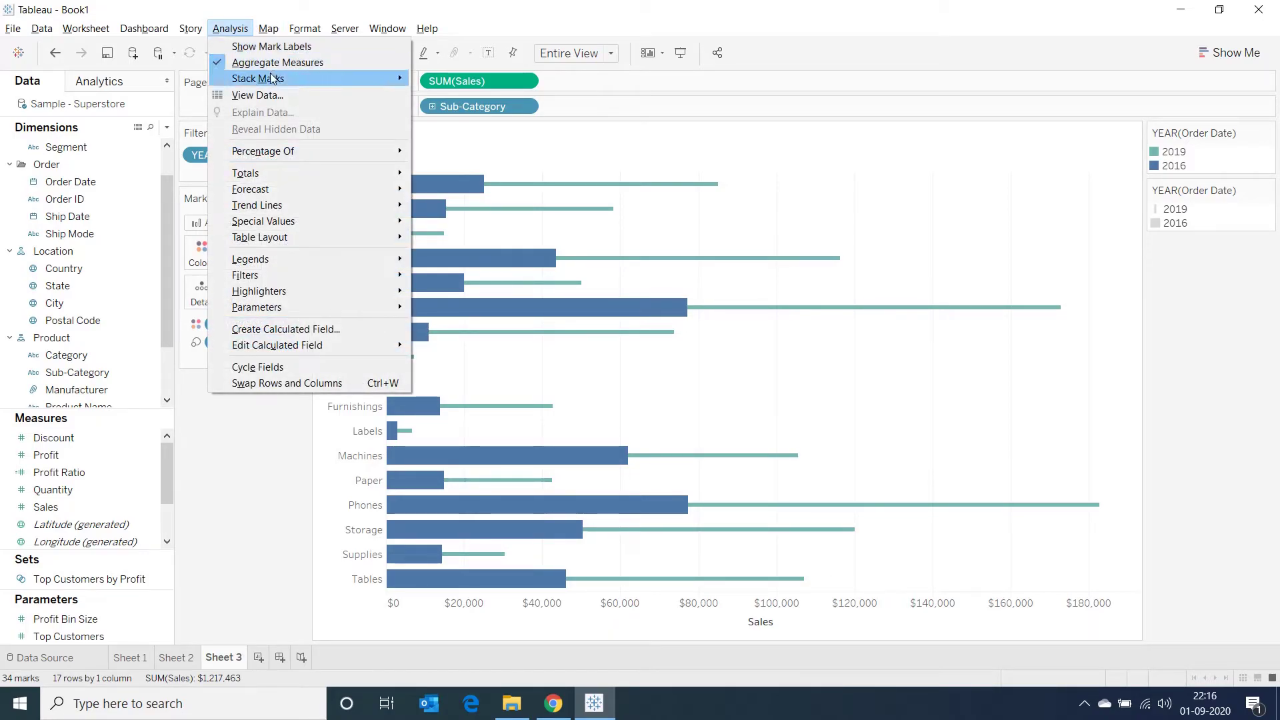
{"action": "mouse_move", "coordinate": [309, 78]}
{"action": "left_click", "coordinate": [463, 114]}
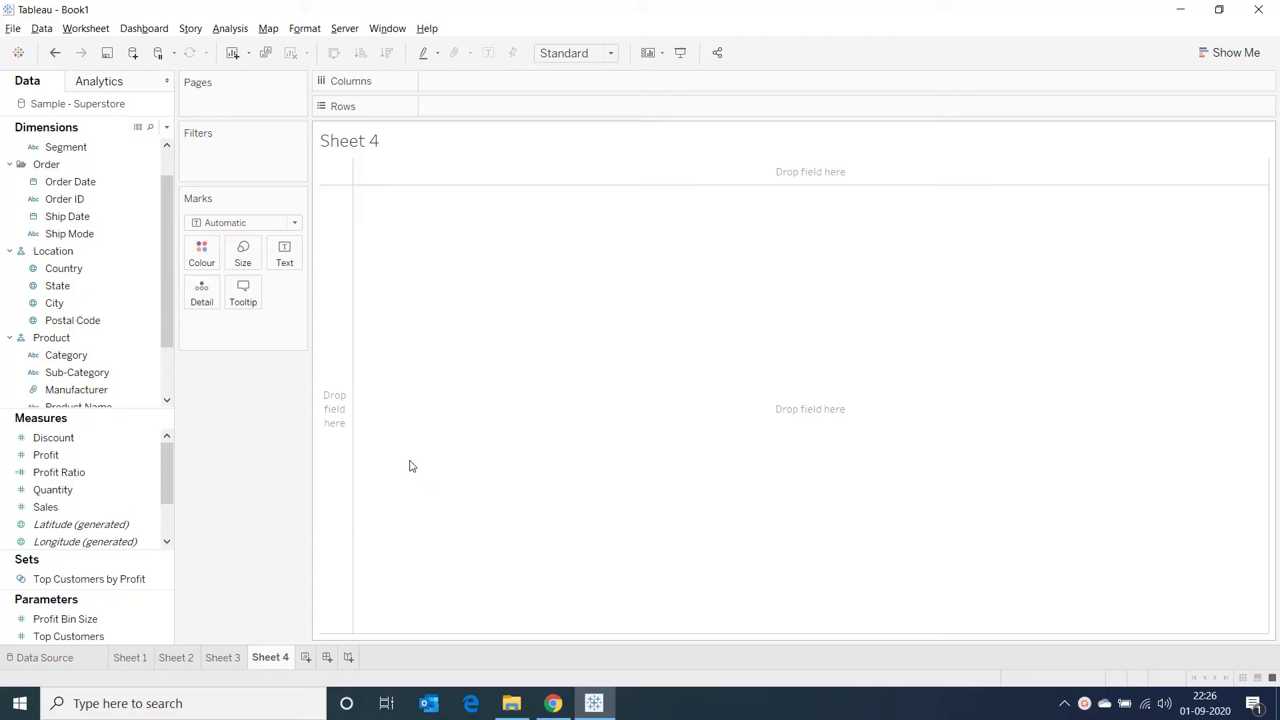
Step: Build a Sheet 4 table of Sales by Sub-Category with one column per order year
{"action": "double_click", "coordinate": [92, 370]}
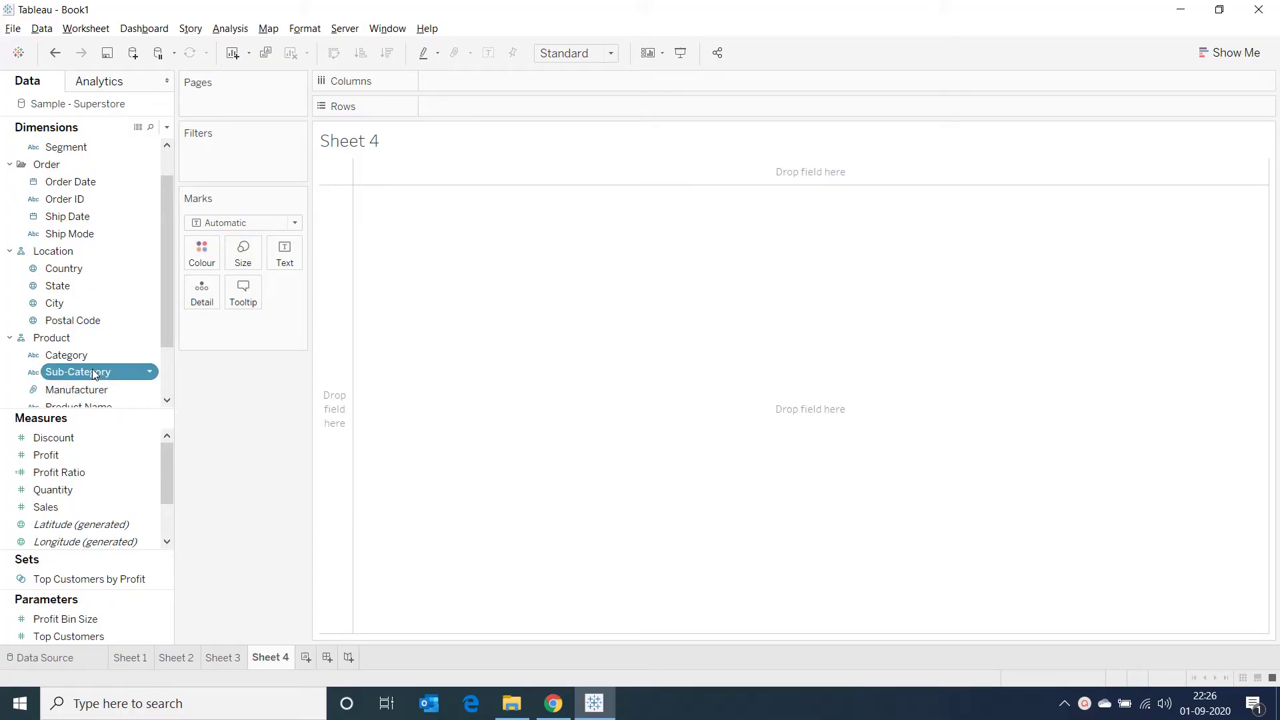
{"action": "double_click", "coordinate": [72, 507]}
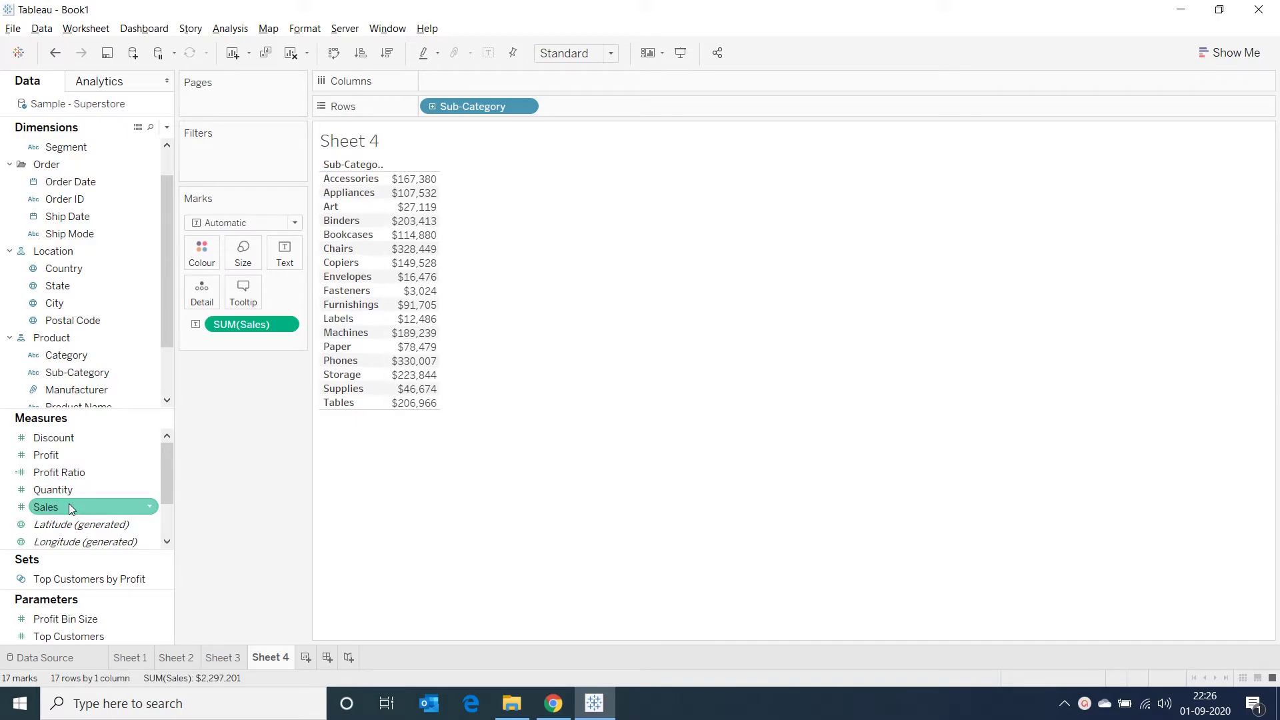
{"action": "double_click", "coordinate": [93, 182]}
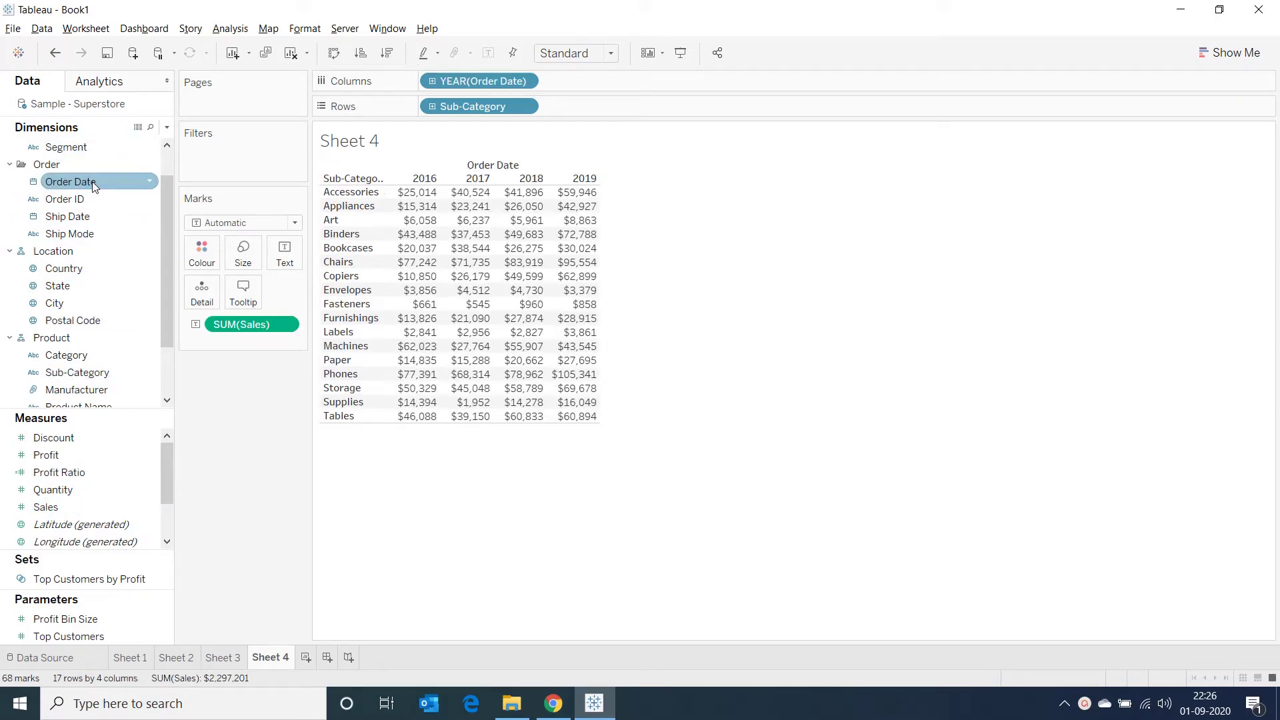
Step: Filter the order years to keep only 2018 and 2019
{"action": "left_click", "coordinate": [525, 84]}
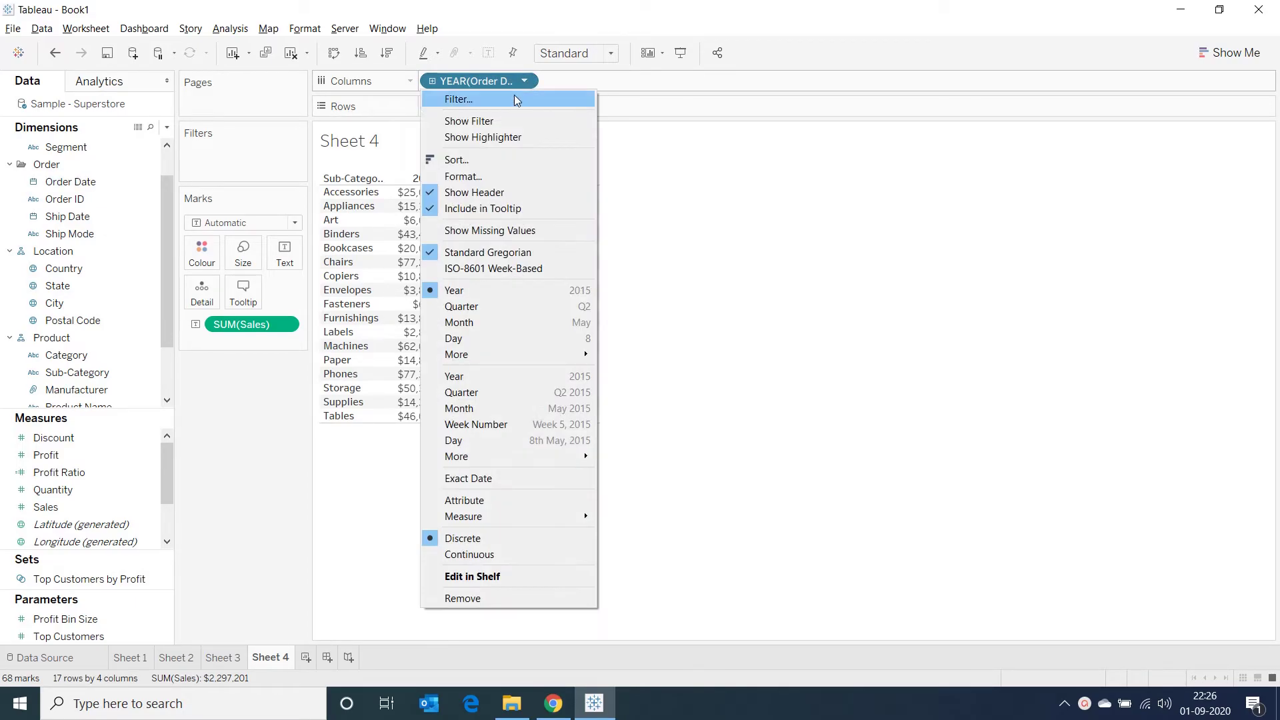
{"action": "left_click", "coordinate": [515, 95]}
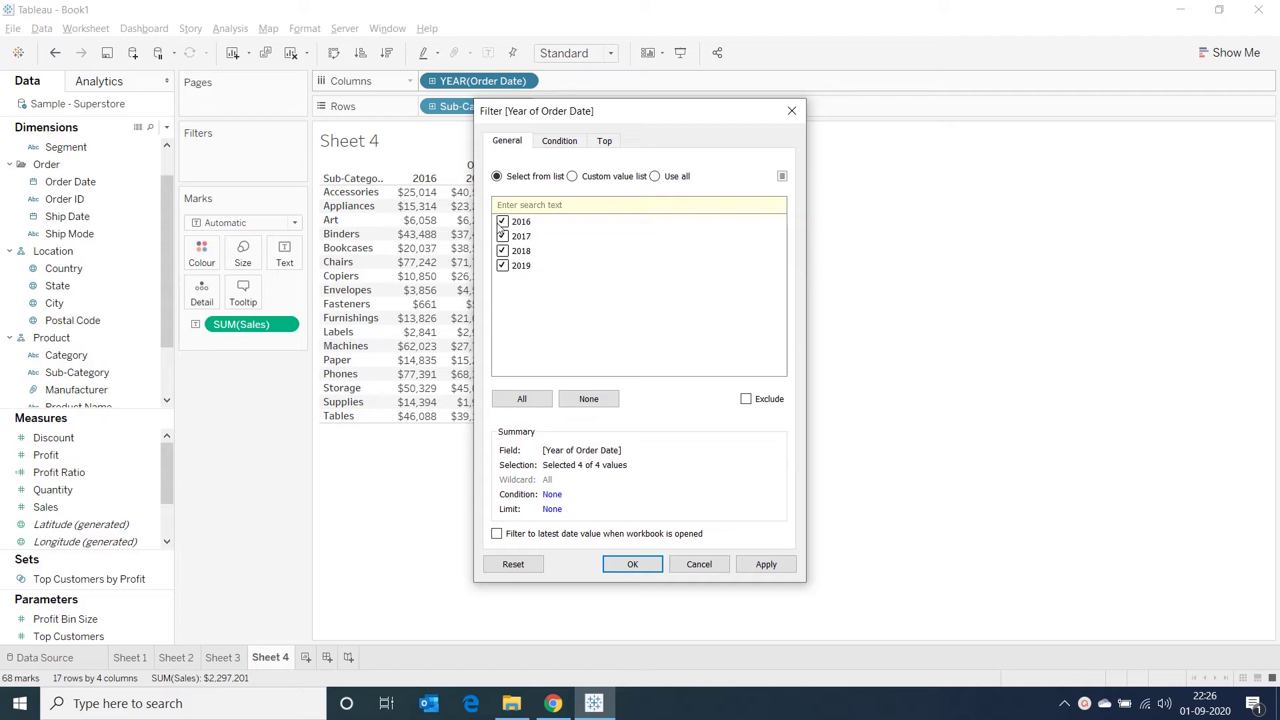
{"action": "left_click", "coordinate": [627, 564]}
Step: Show the sales as horizontal bars filling the entire view, coloured by order year
{"action": "left_click", "coordinate": [1220, 53]}
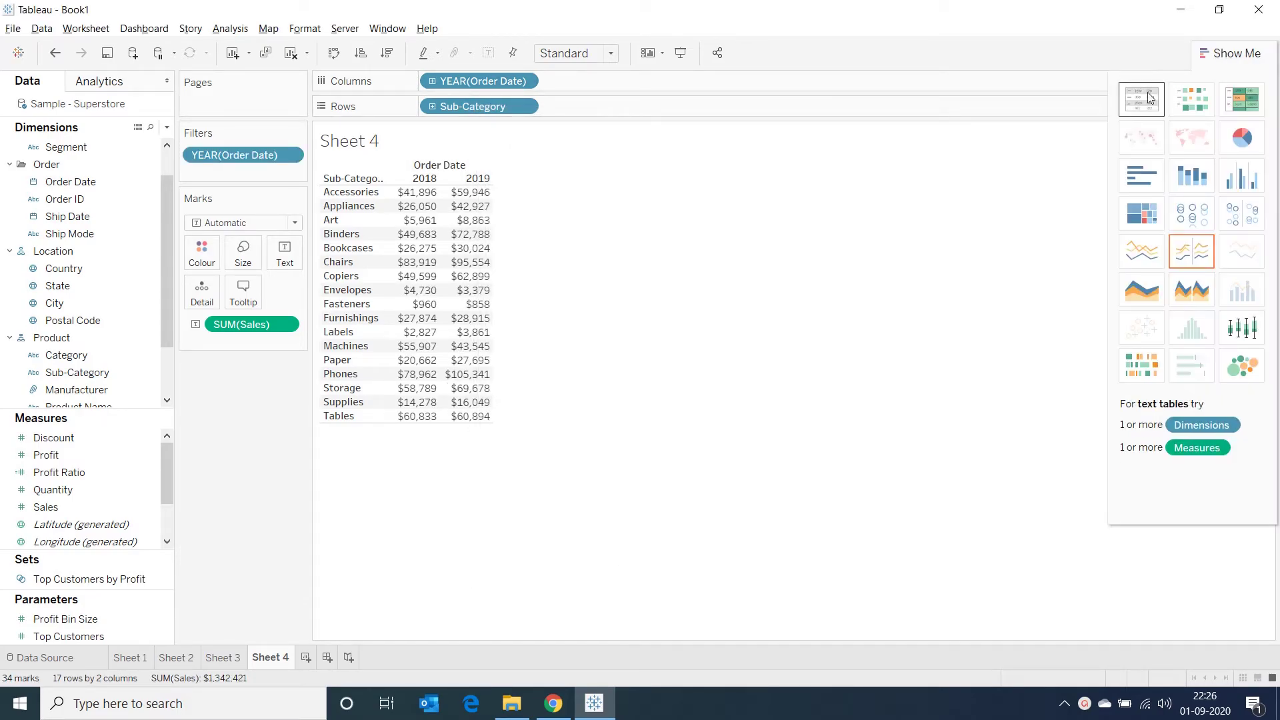
{"action": "left_click", "coordinate": [1141, 175]}
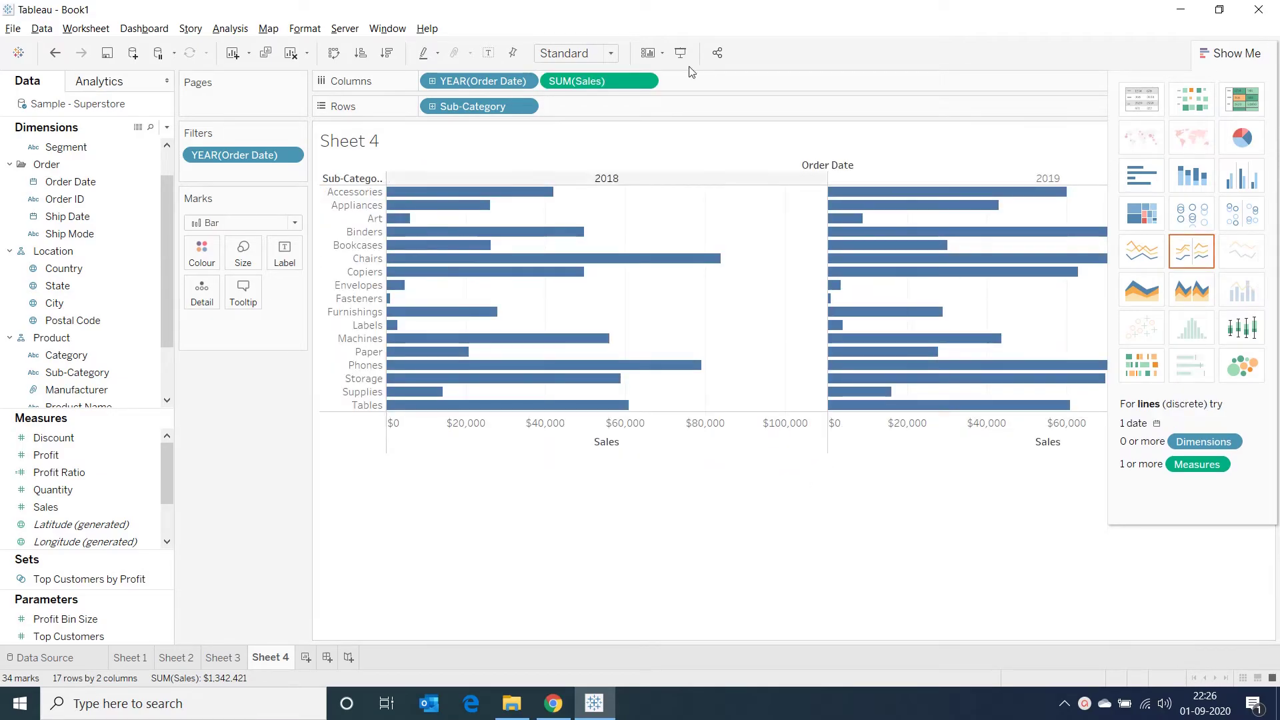
{"action": "left_click", "coordinate": [602, 53]}
{"action": "left_click", "coordinate": [599, 113]}
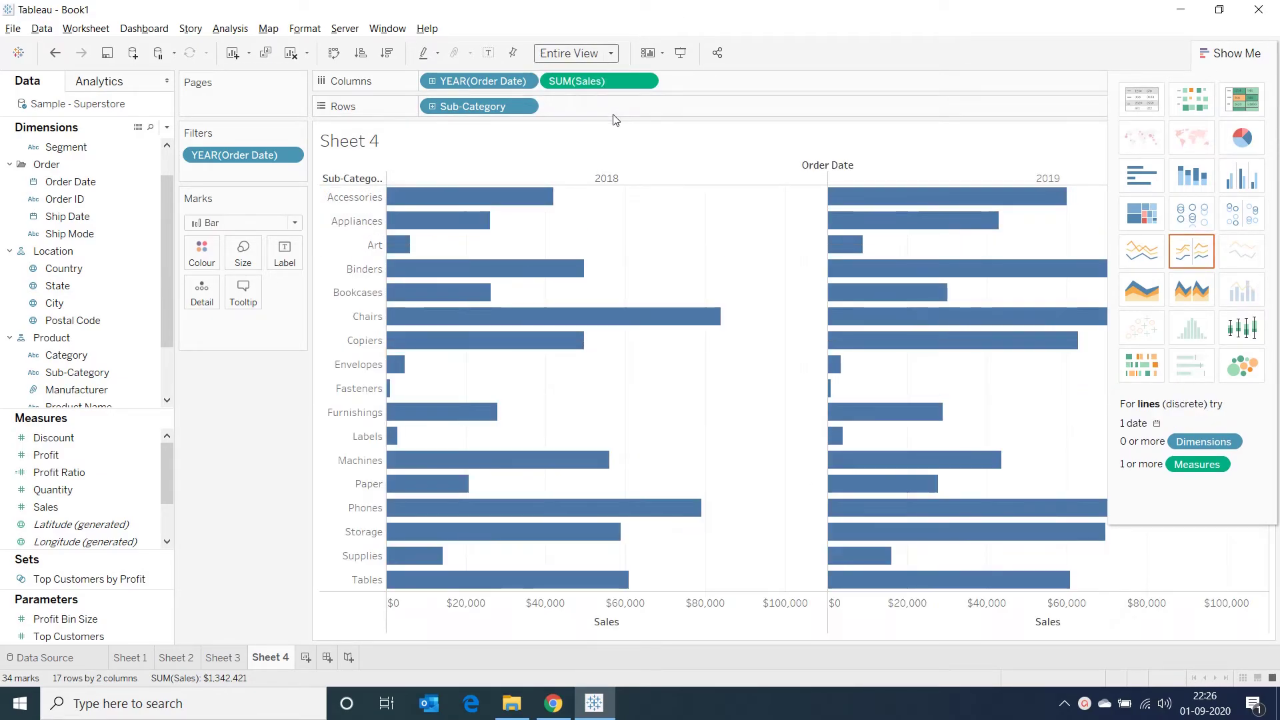
{"action": "left_click", "coordinate": [1204, 56]}
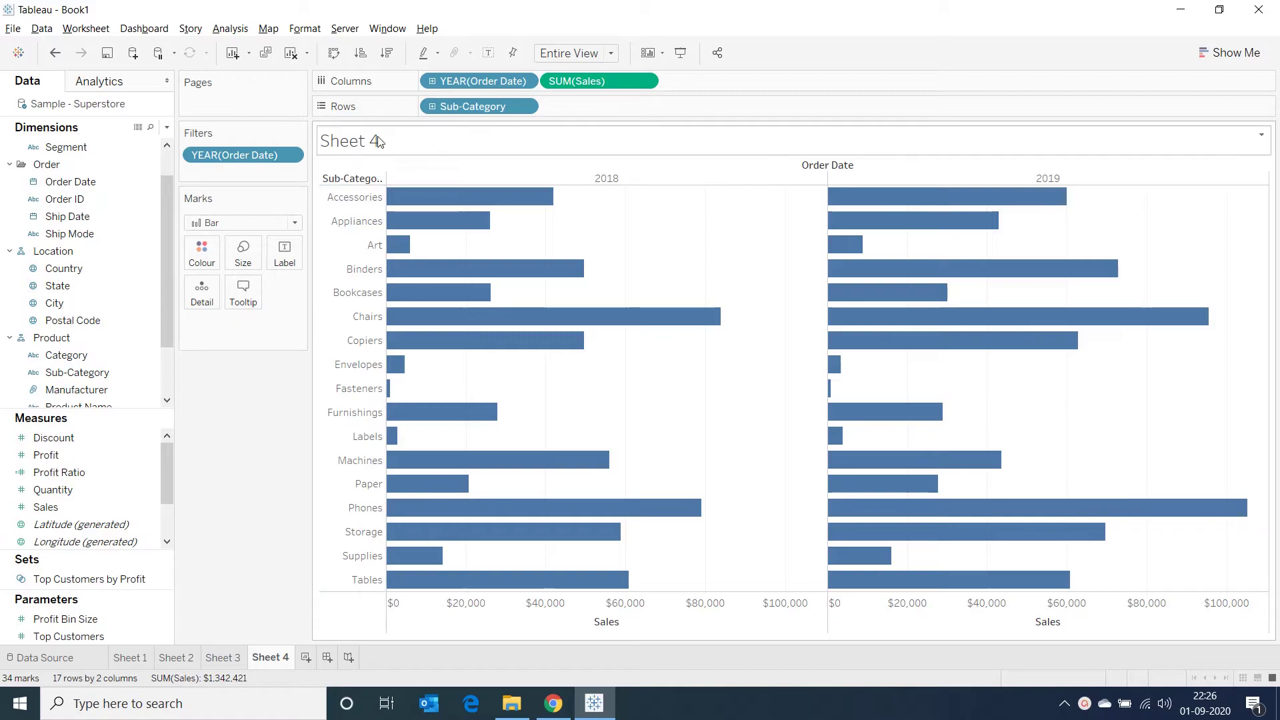
{"action": "left_click_drag", "start_coordinate": [480, 81], "coordinate": [204, 255]}
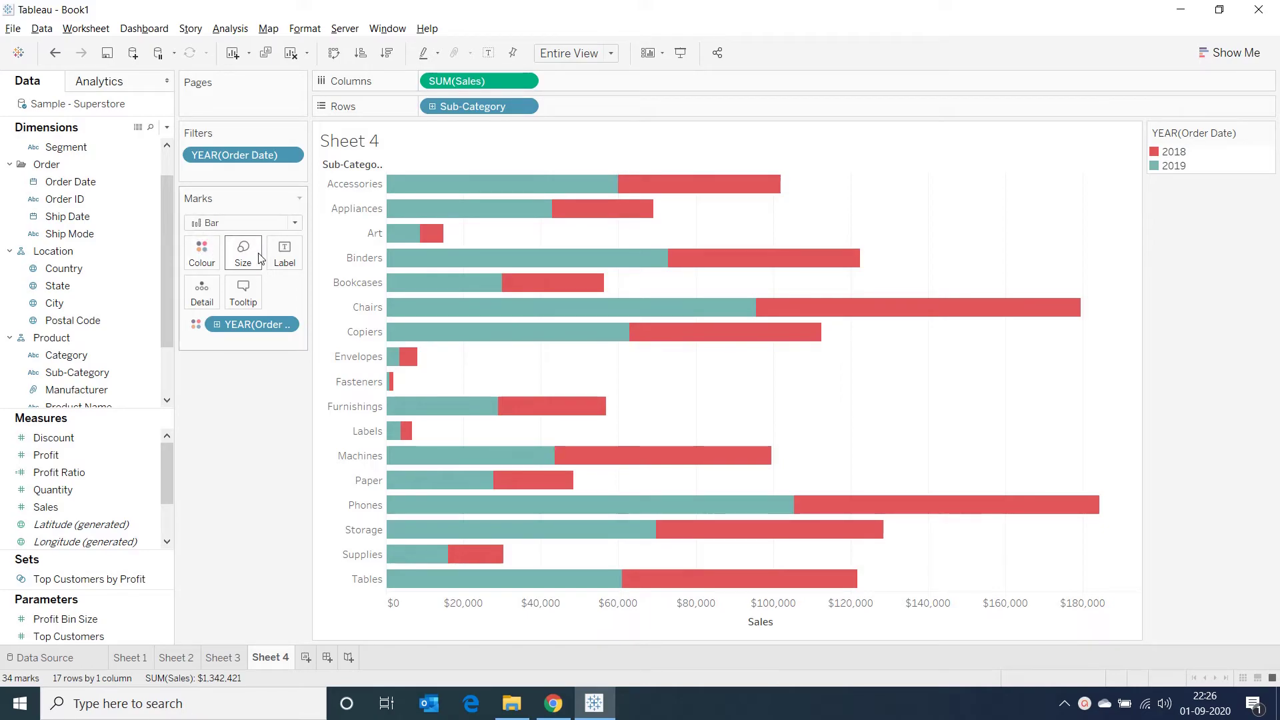
Step: Change the marks to circles to make a 2018/2019 sales dot plot
{"action": "left_click", "coordinate": [291, 224]}
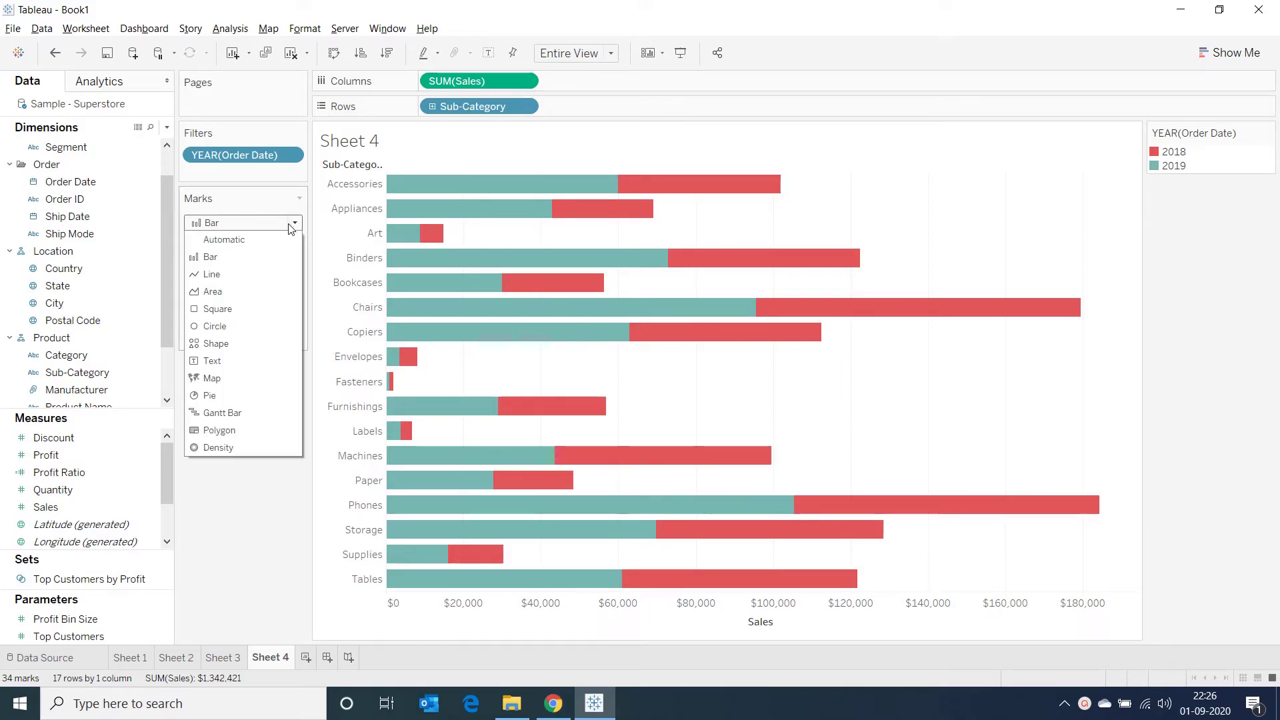
{"action": "left_click", "coordinate": [218, 326]}
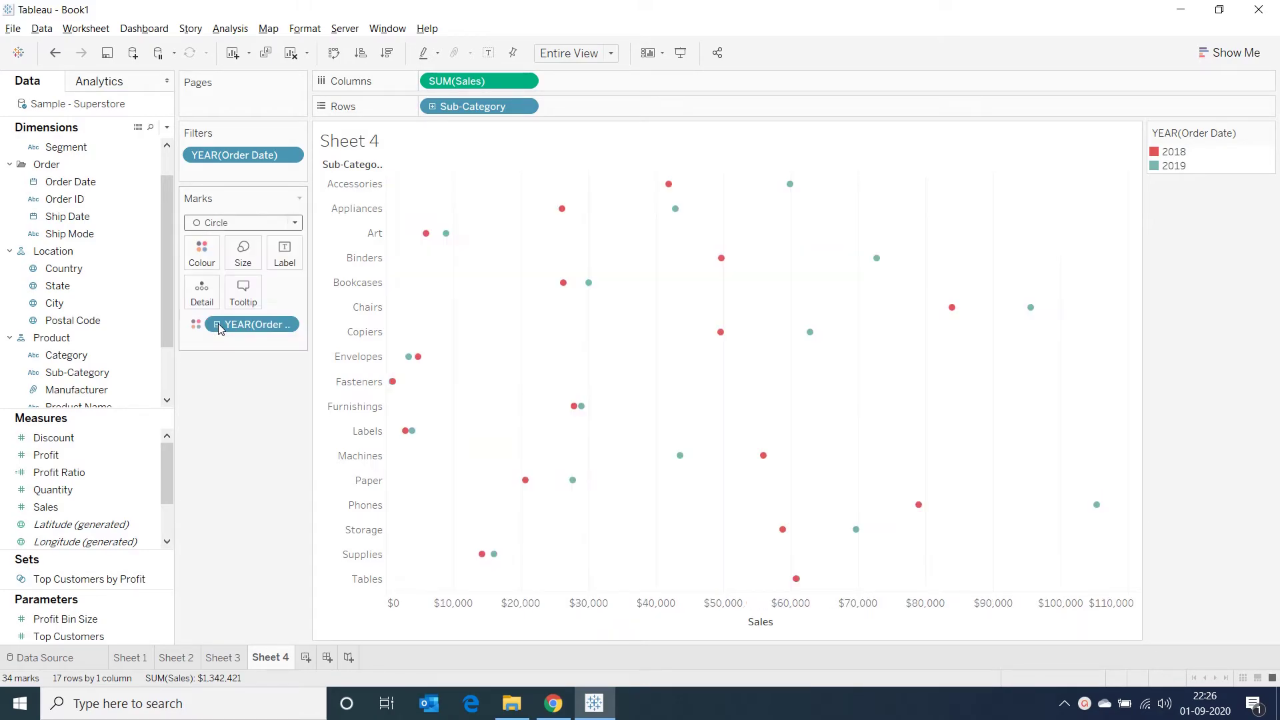
{"action": "left_click", "coordinate": [524, 81]}
{"action": "left_click", "coordinate": [600, 82]}
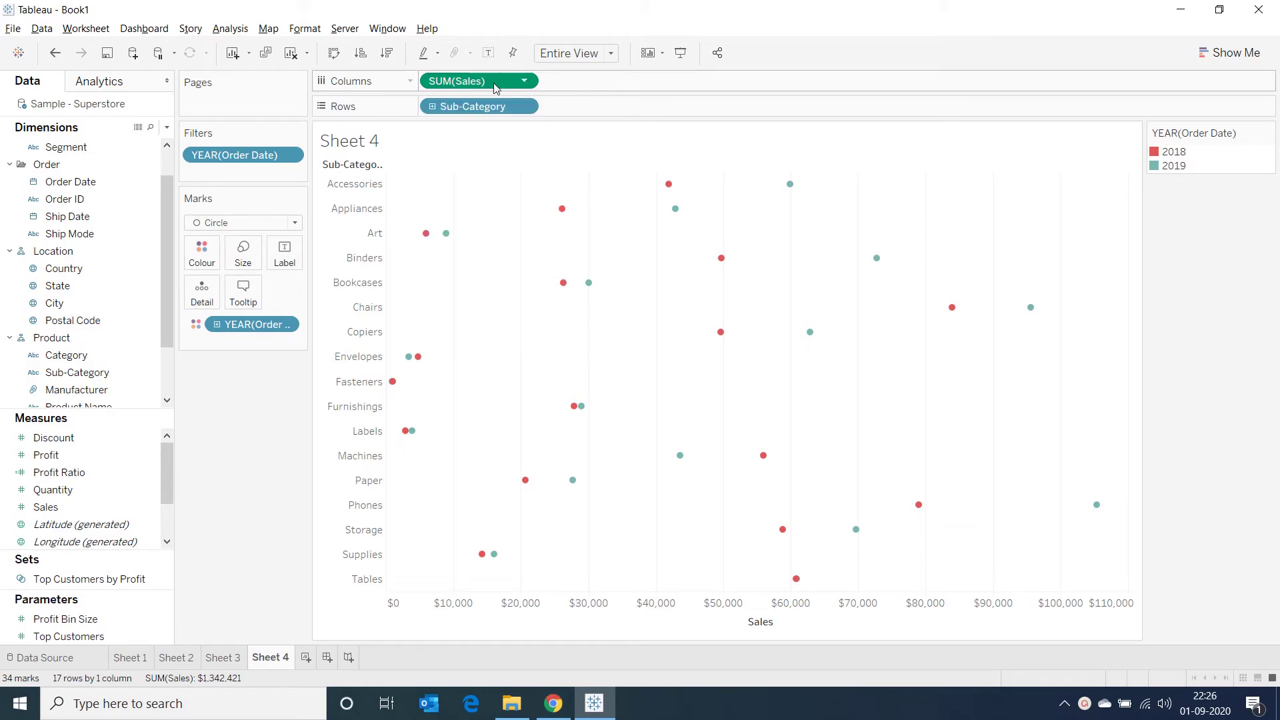
Step: Duplicate SUM(Sales) into a second pane whose lines join each sub-category's two years
{"action": "left_click_drag", "start_coordinate": [494, 87], "coordinate": [642, 97]}
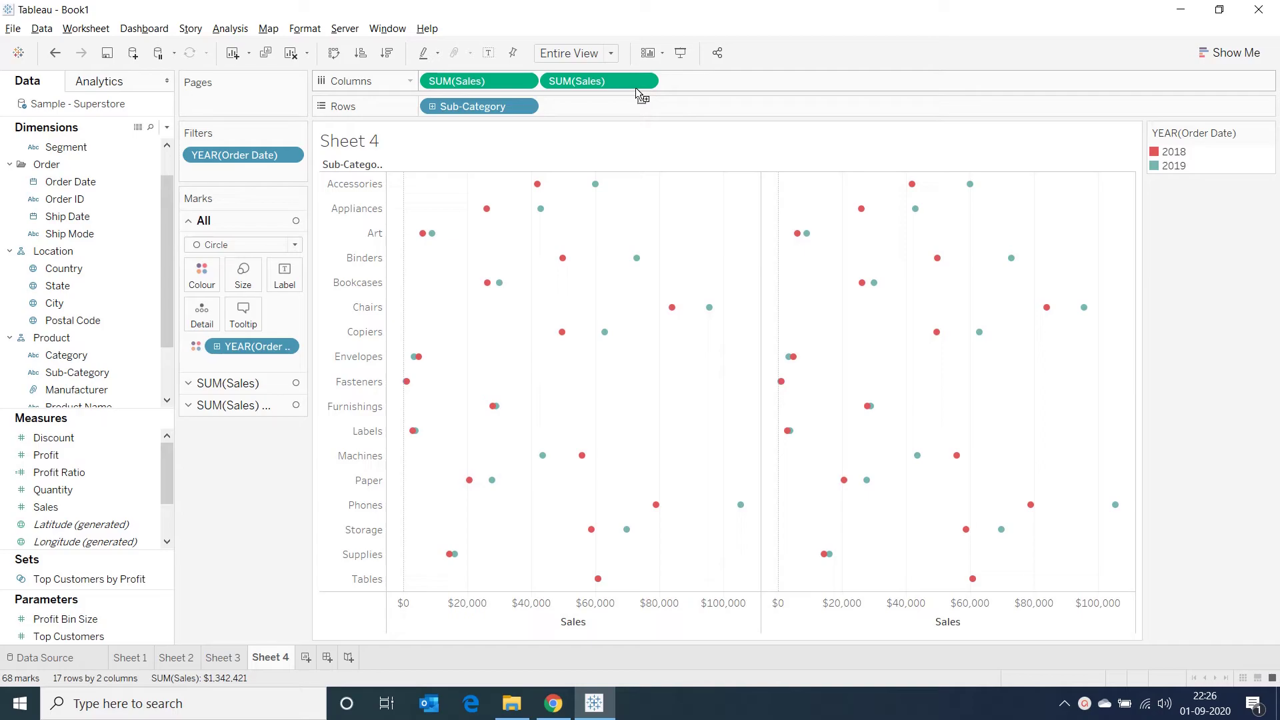
{"action": "left_click", "coordinate": [230, 405]}
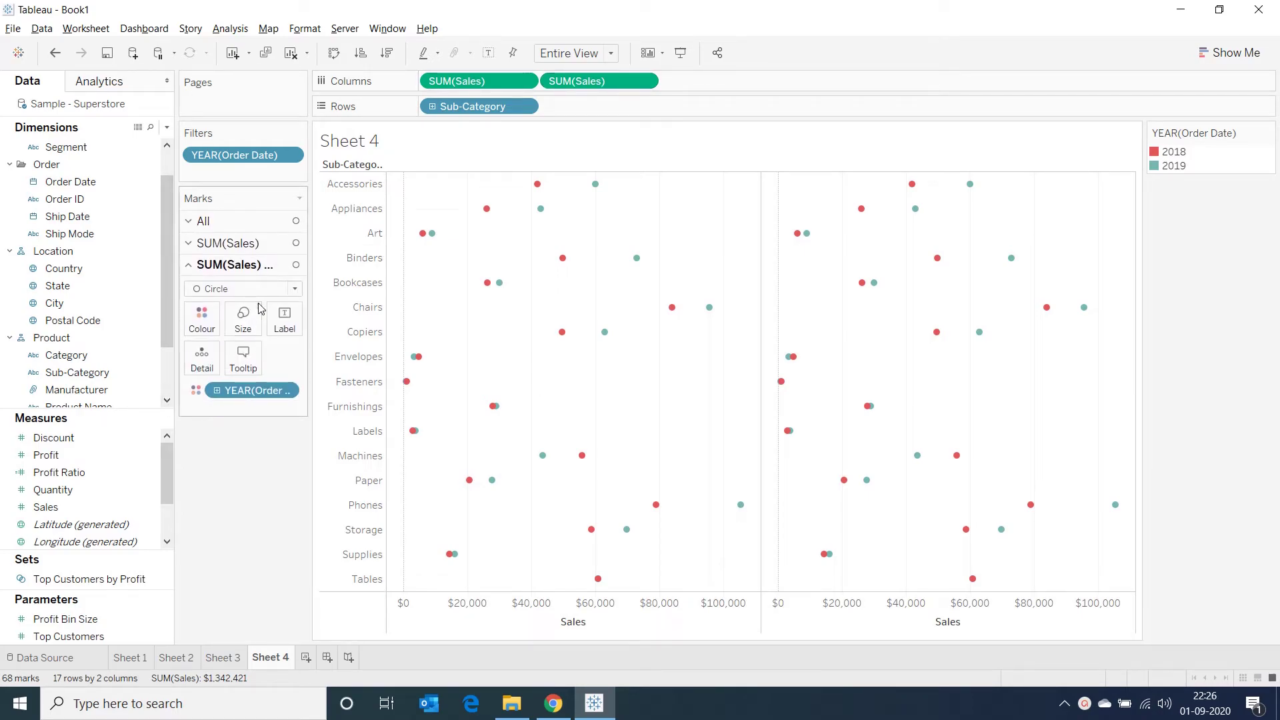
{"action": "left_click", "coordinate": [280, 289]}
{"action": "key", "text": "Escape"}
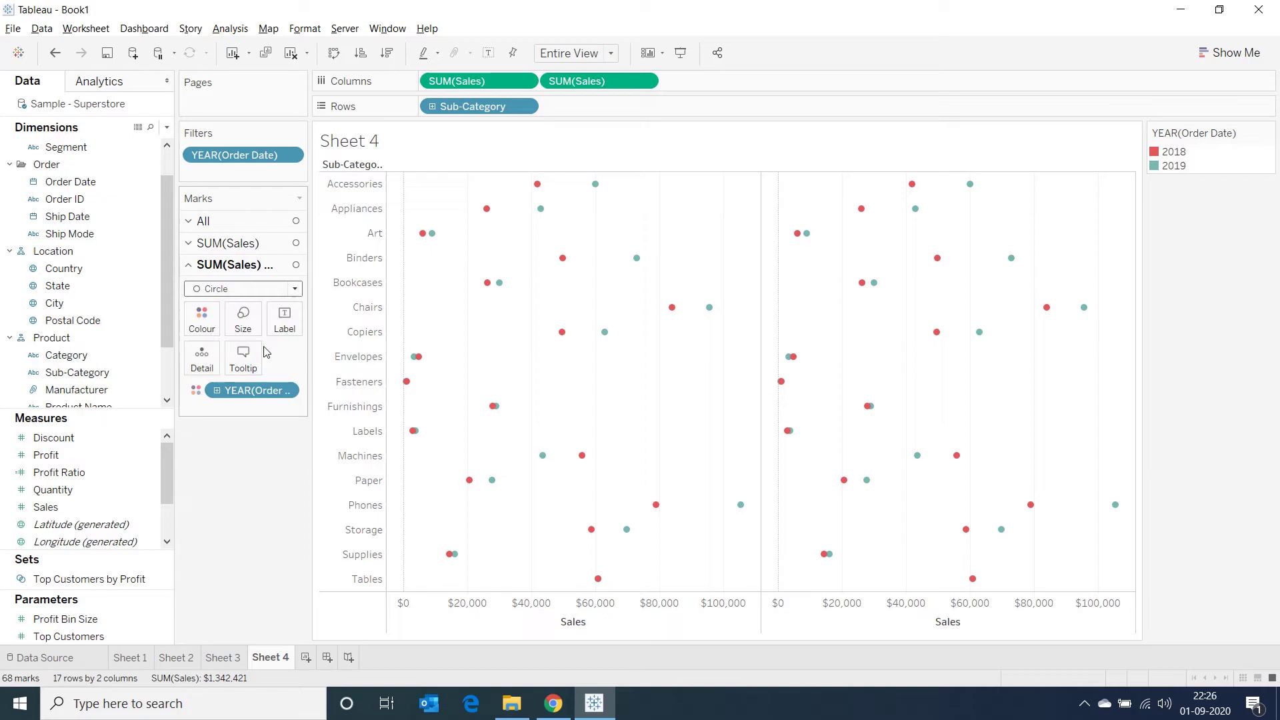
{"action": "left_click_drag", "start_coordinate": [252, 390], "coordinate": [288, 366]}
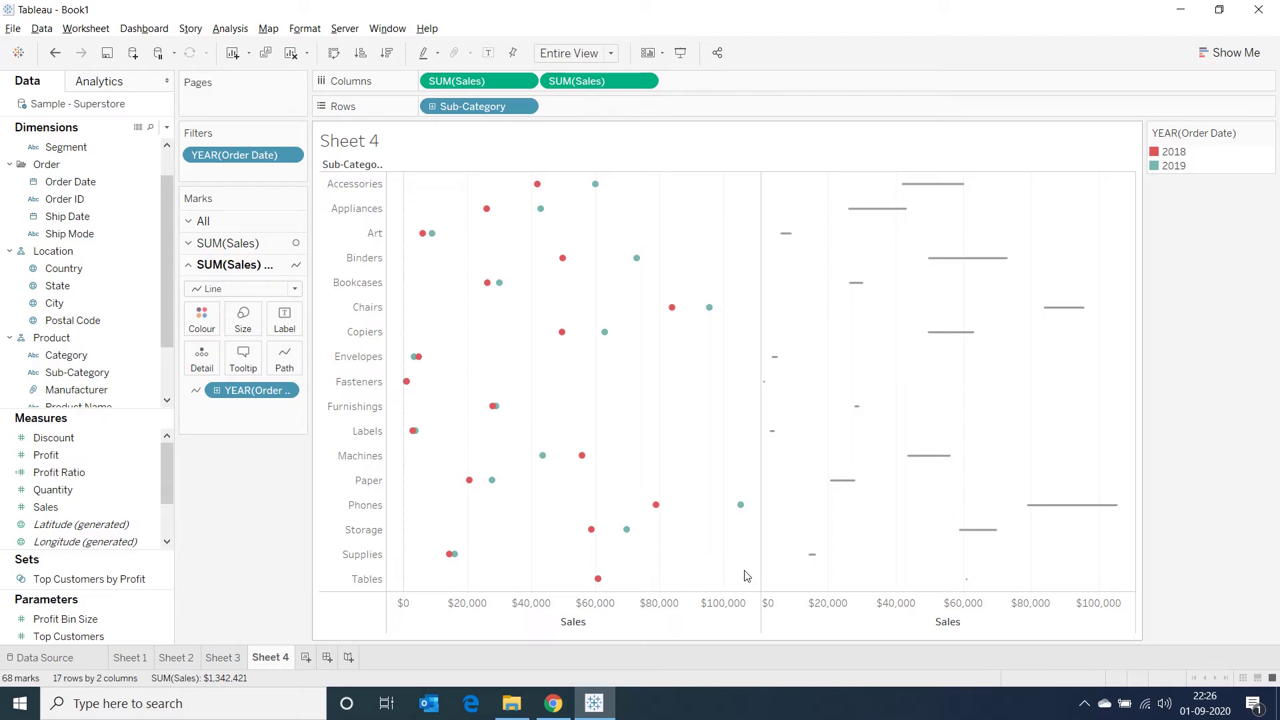
Step: Put both Sales panes on a synchronised dual axis with the dots moved in front of the lines
{"action": "left_click", "coordinate": [644, 81]}
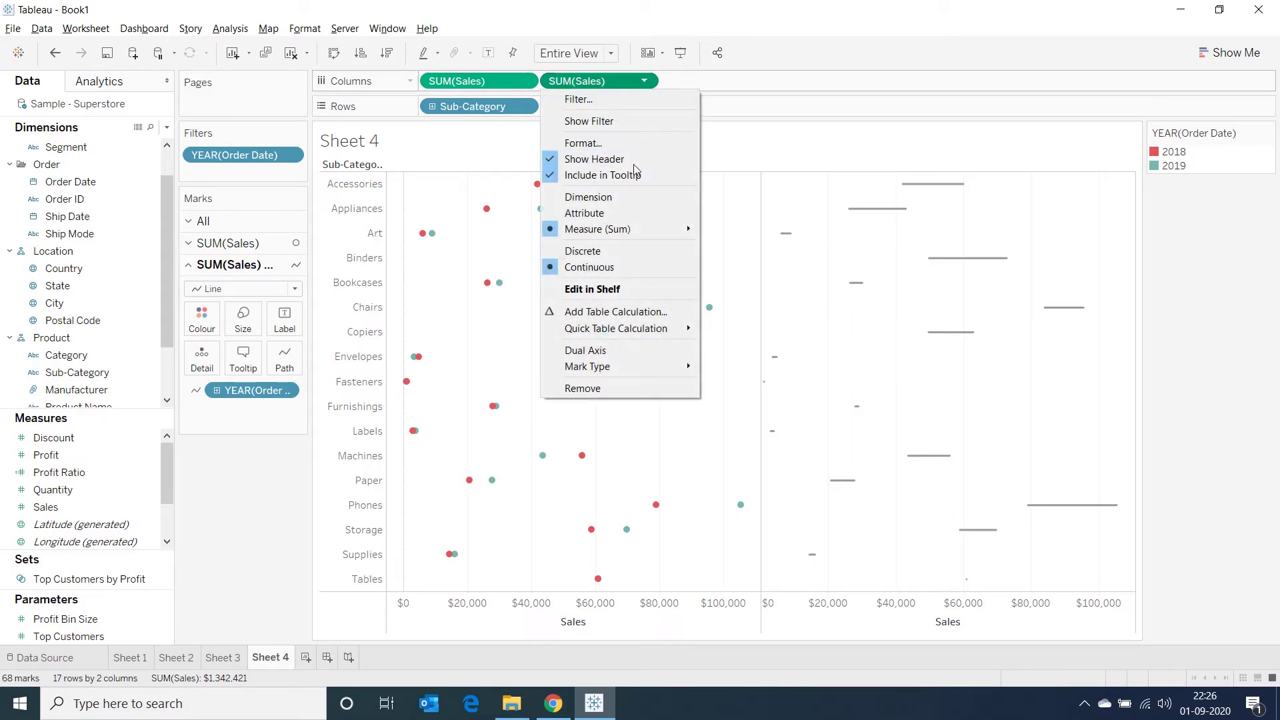
{"action": "left_click", "coordinate": [623, 351]}
{"action": "right_click", "coordinate": [875, 613]}
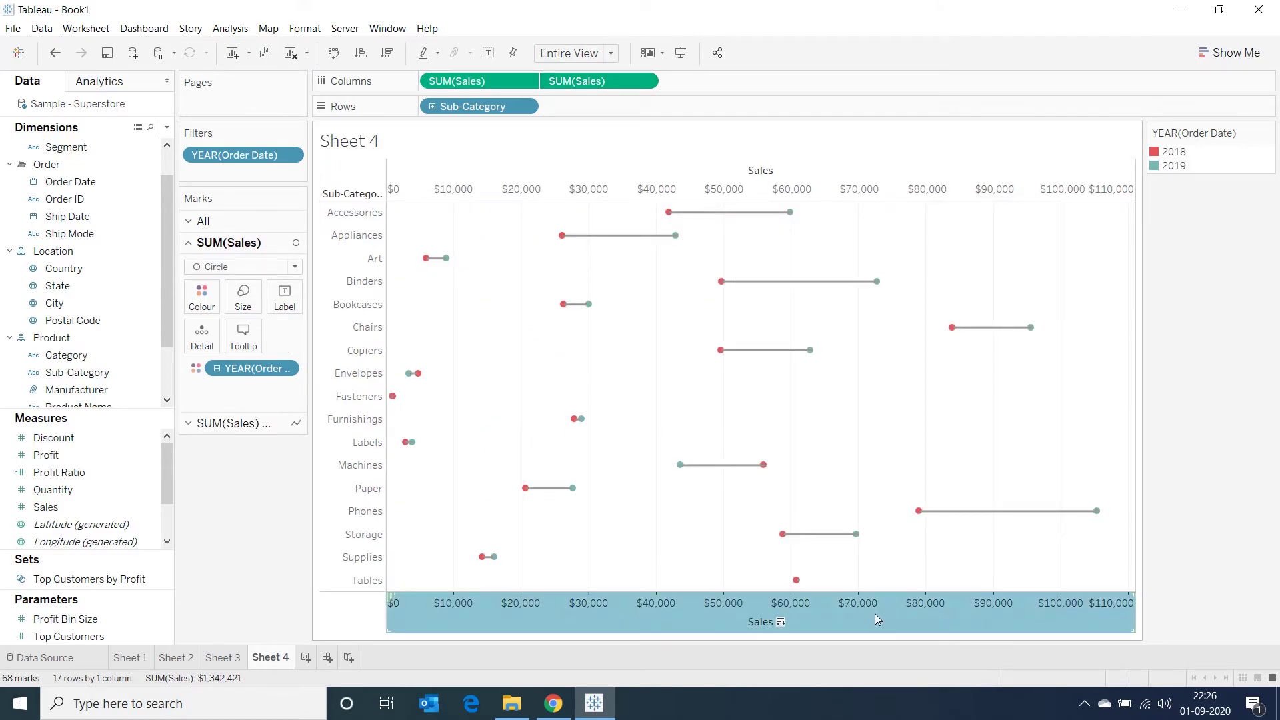
{"action": "left_click", "coordinate": [924, 511]}
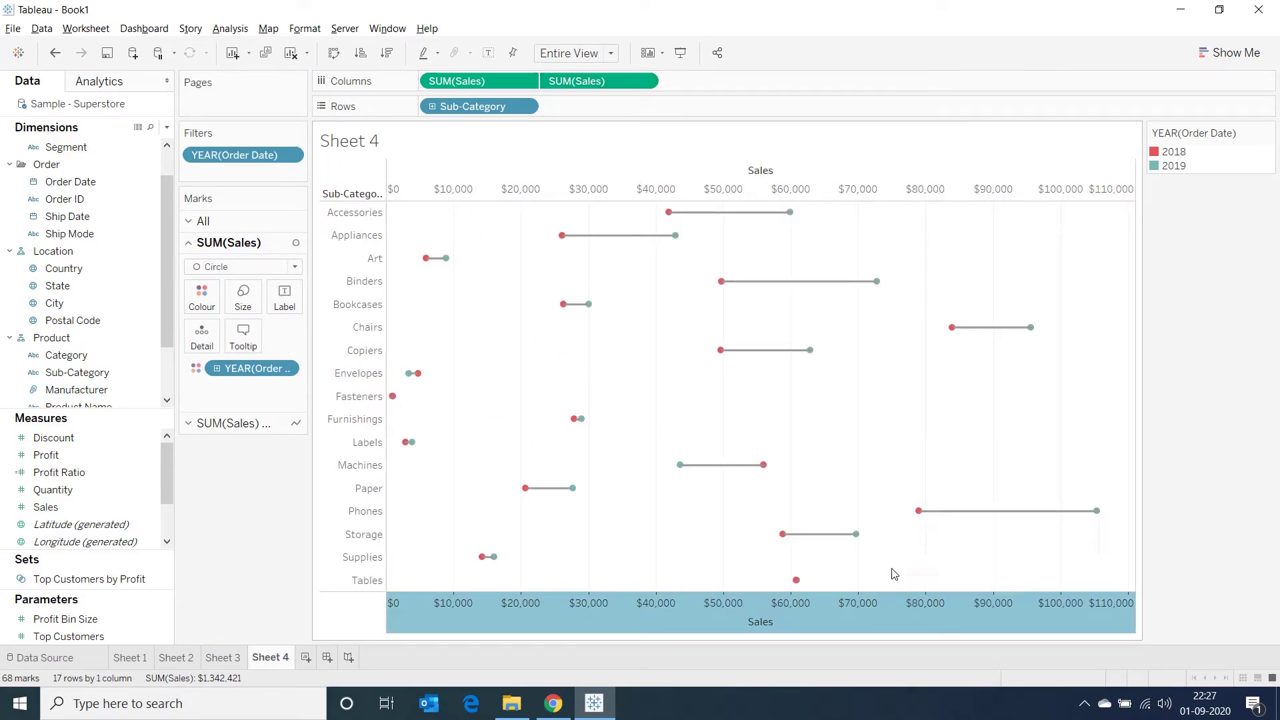
{"action": "right_click", "coordinate": [858, 615]}
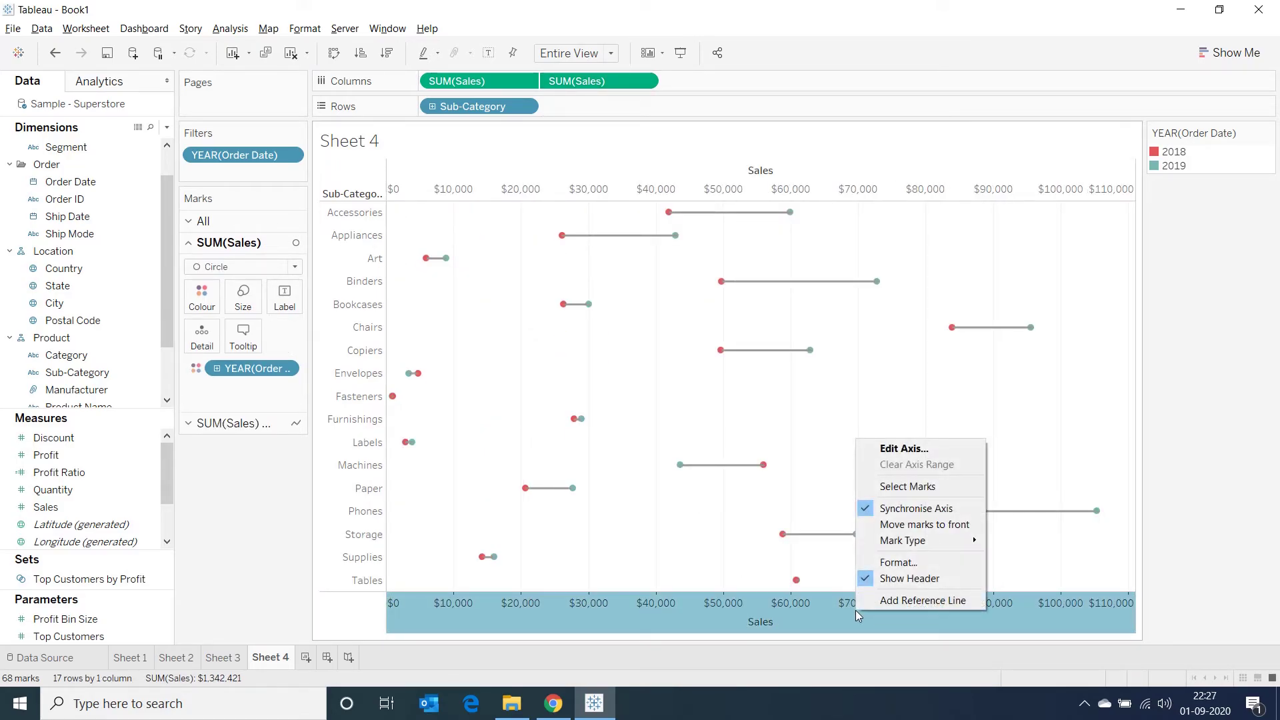
{"action": "left_click", "coordinate": [916, 524]}
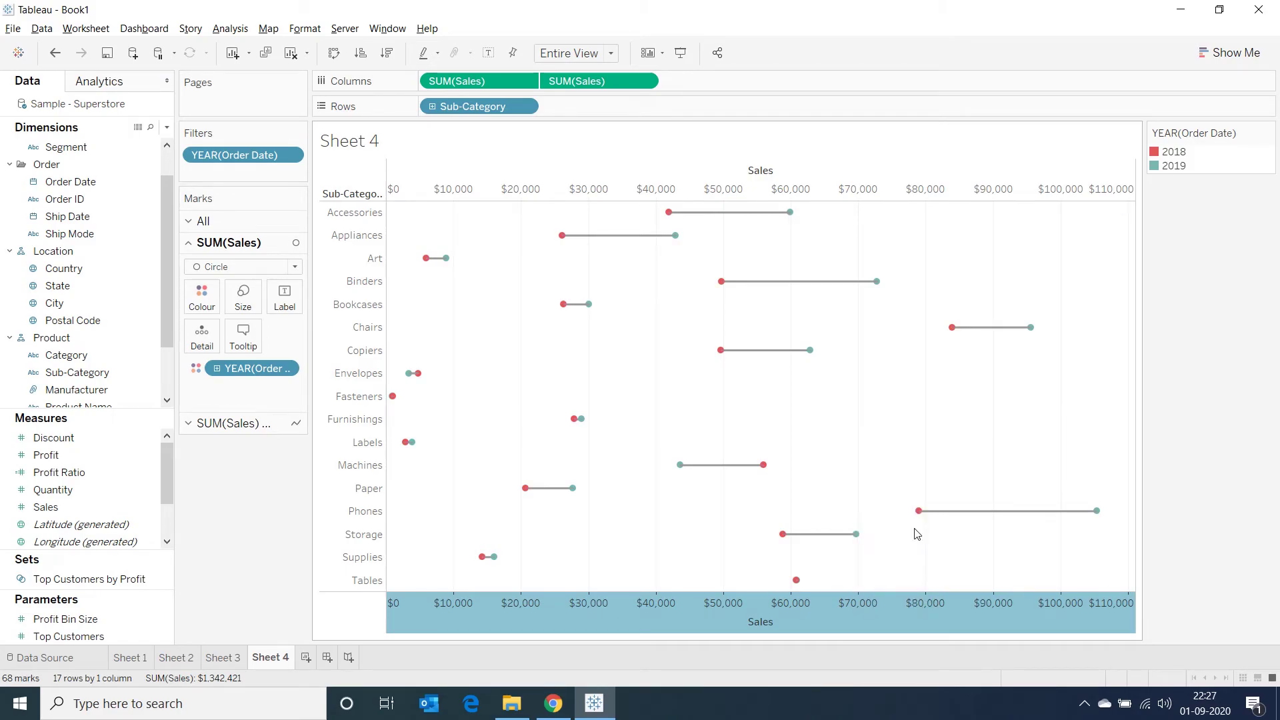
Step: Plot SUM(Sales) by continuous month of Order Date on Sheet 5, fitted to Entire View
{"action": "left_click", "coordinate": [1184, 460]}
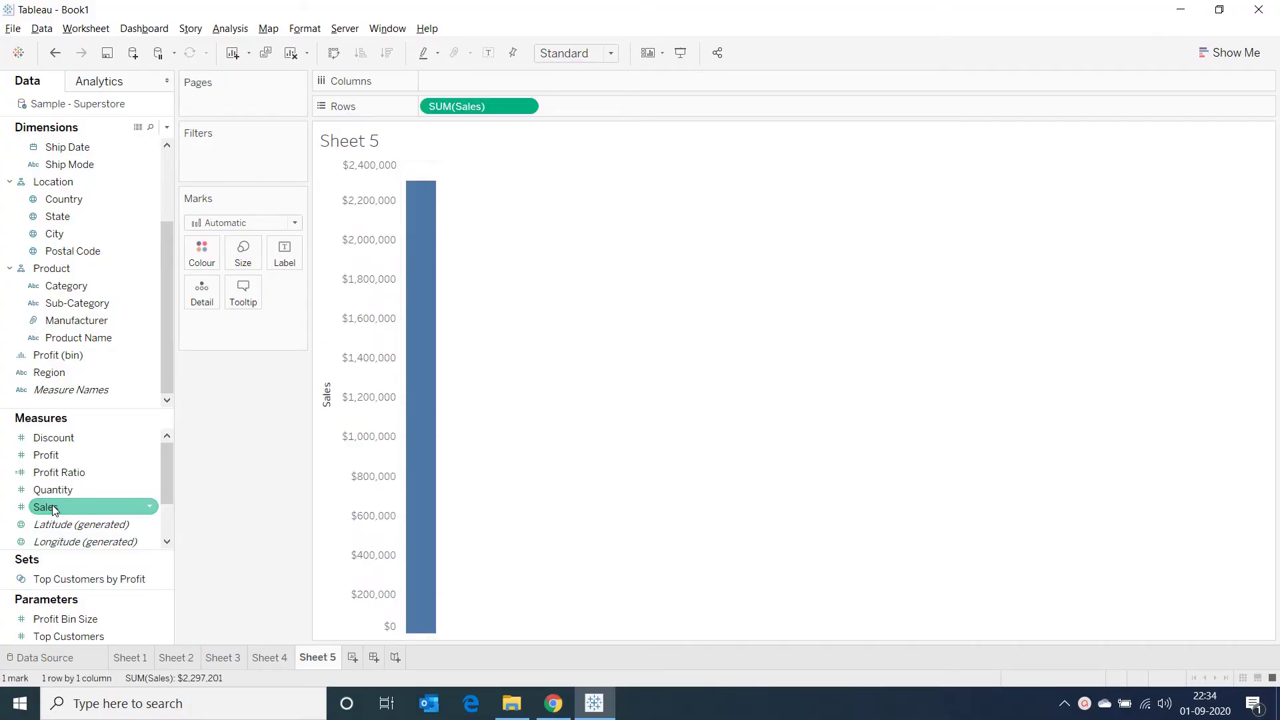
{"action": "scroll", "coordinate": [86, 314], "scroll_direction": "up", "scroll_amount": 2}
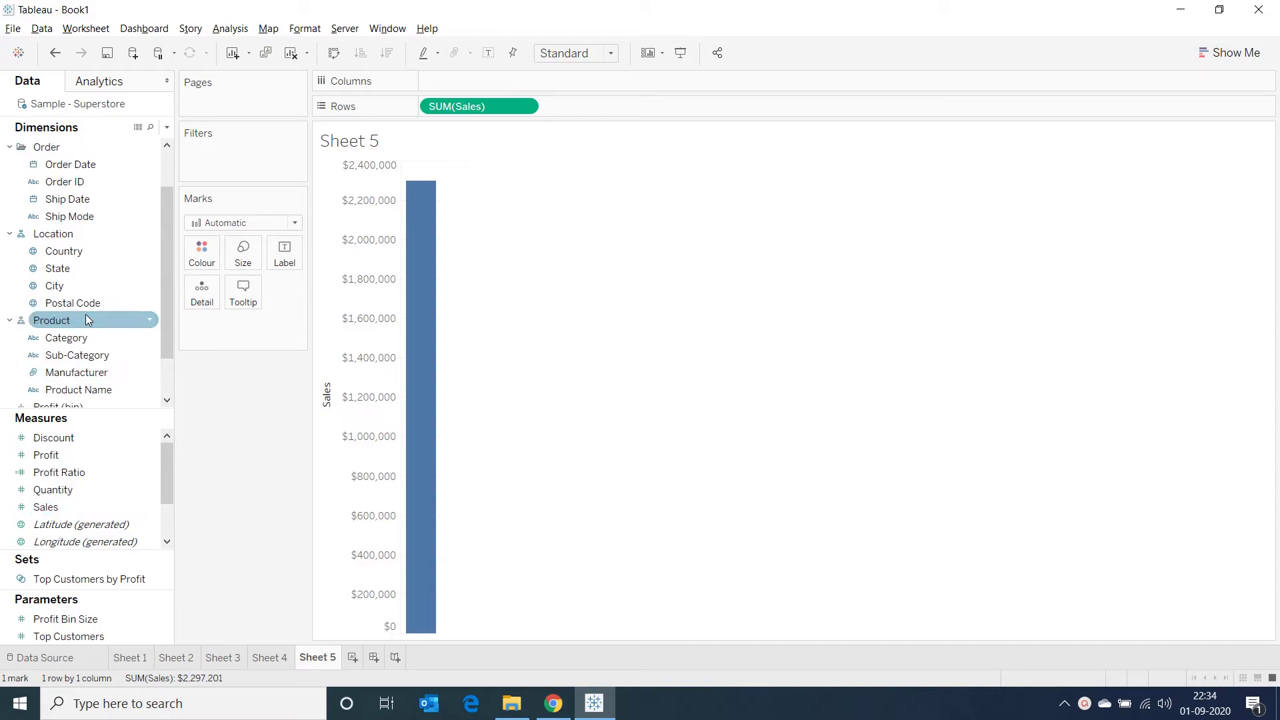
{"action": "left_click", "coordinate": [60, 217]}
{"action": "double_click", "coordinate": [60, 217]}
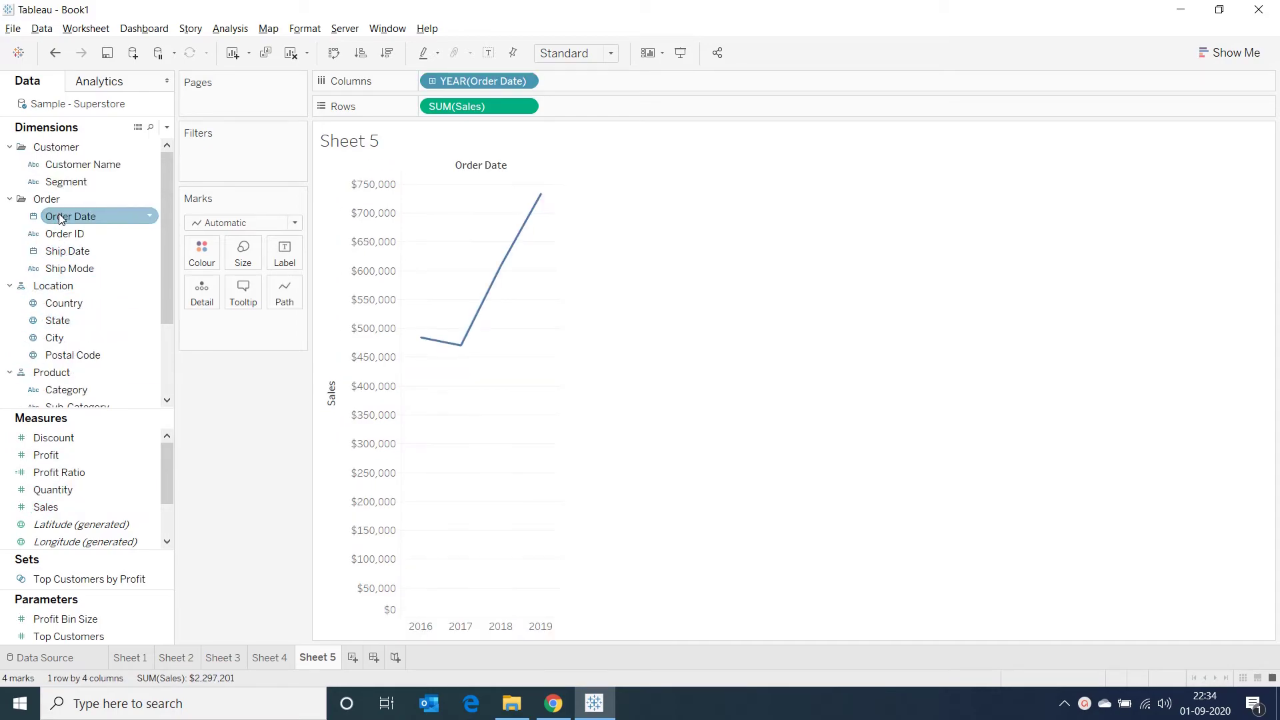
{"action": "left_click", "coordinate": [524, 80]}
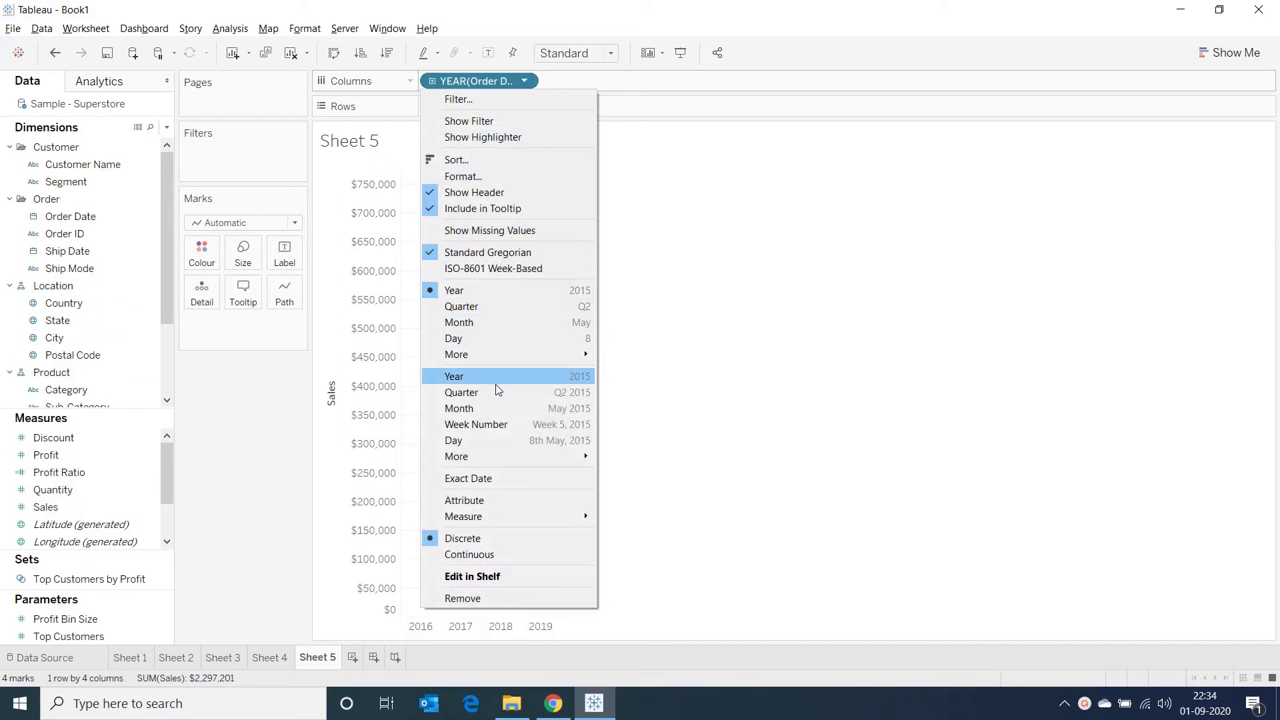
{"action": "left_click", "coordinate": [494, 408]}
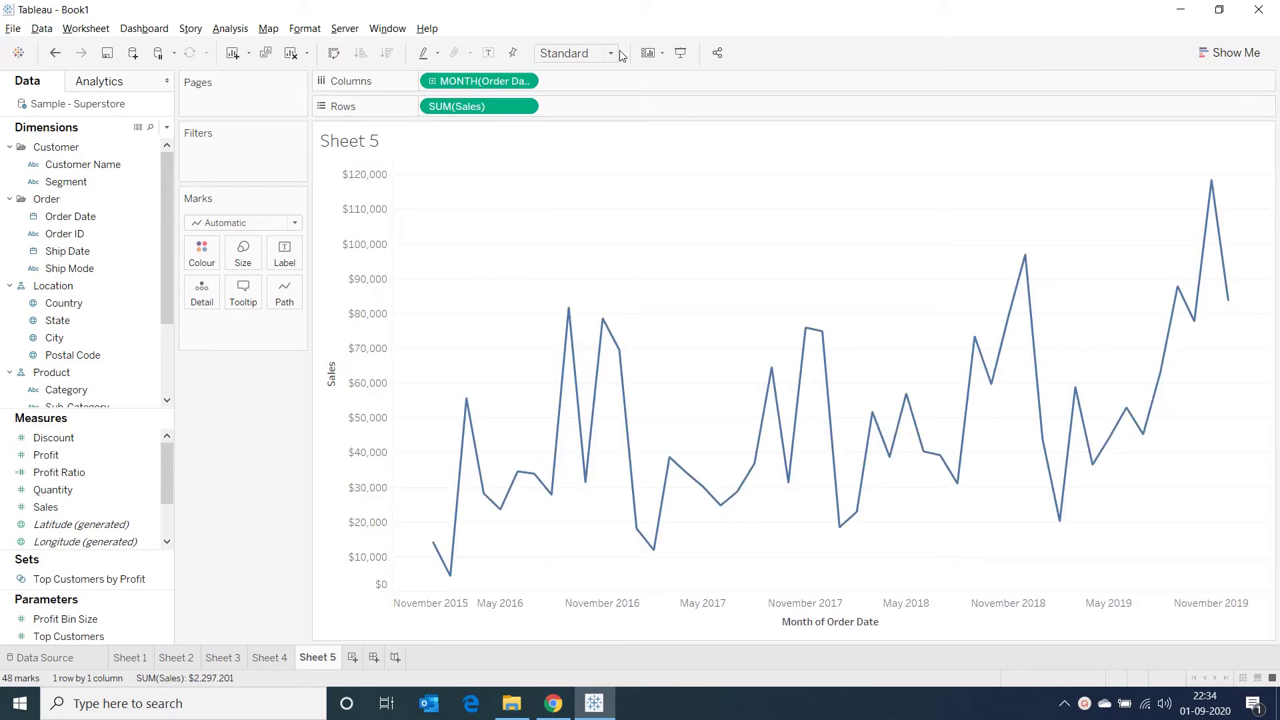
{"action": "left_click", "coordinate": [577, 53]}
{"action": "left_click", "coordinate": [595, 123]}
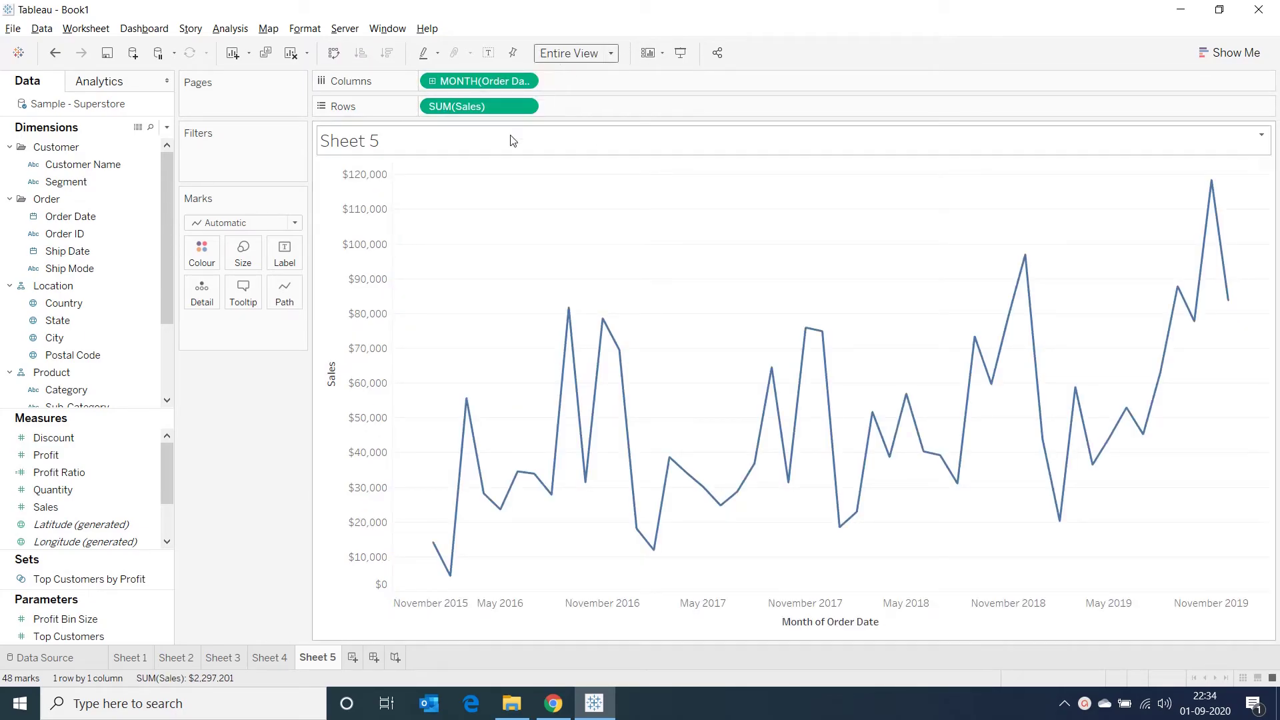
Step: Duplicate SUM(Sales), draw the first pane as an area and the second as a line
{"action": "left_click_drag", "start_coordinate": [503, 108], "coordinate": [620, 104]}
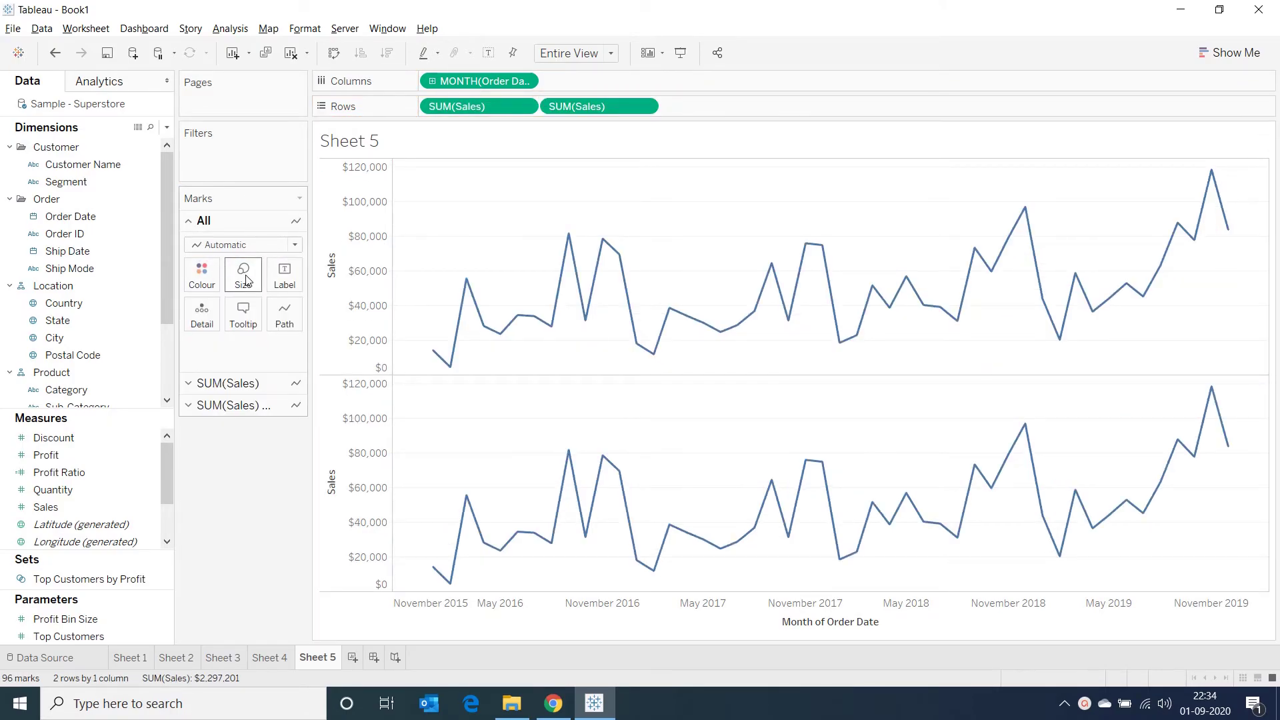
{"action": "left_click", "coordinate": [293, 247]}
{"action": "left_click", "coordinate": [238, 310]}
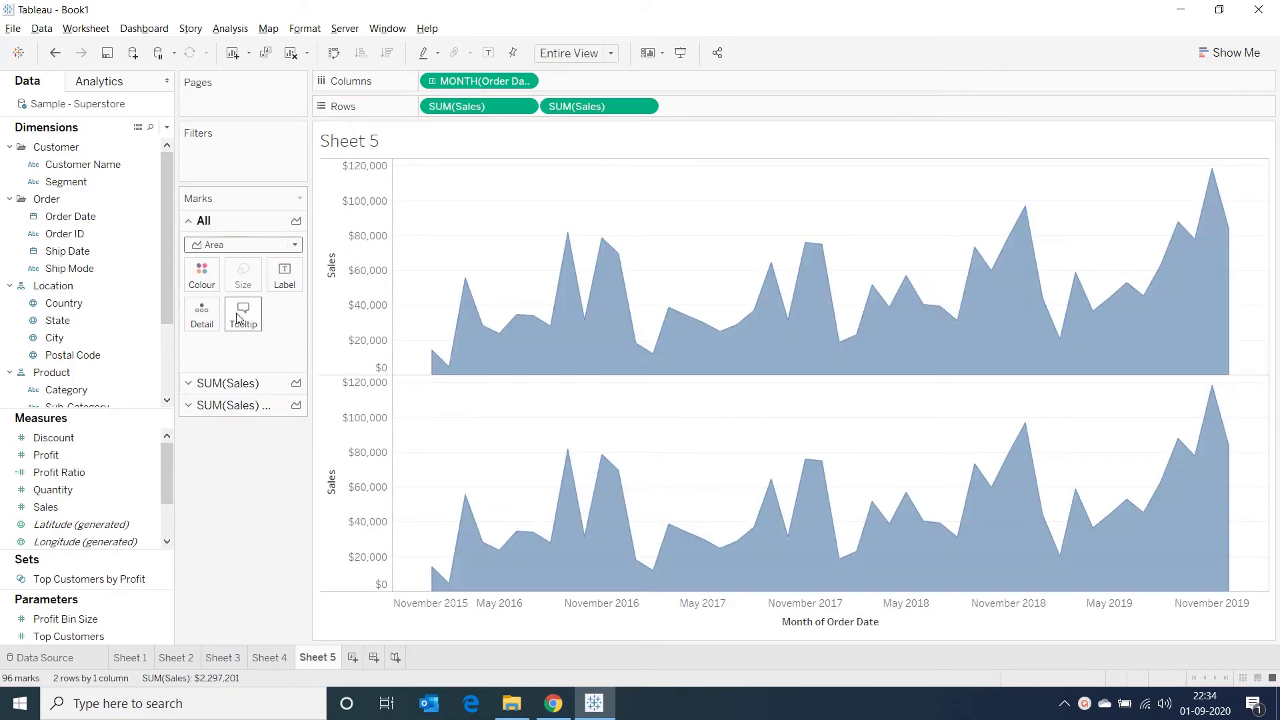
{"action": "left_click", "coordinate": [195, 406]}
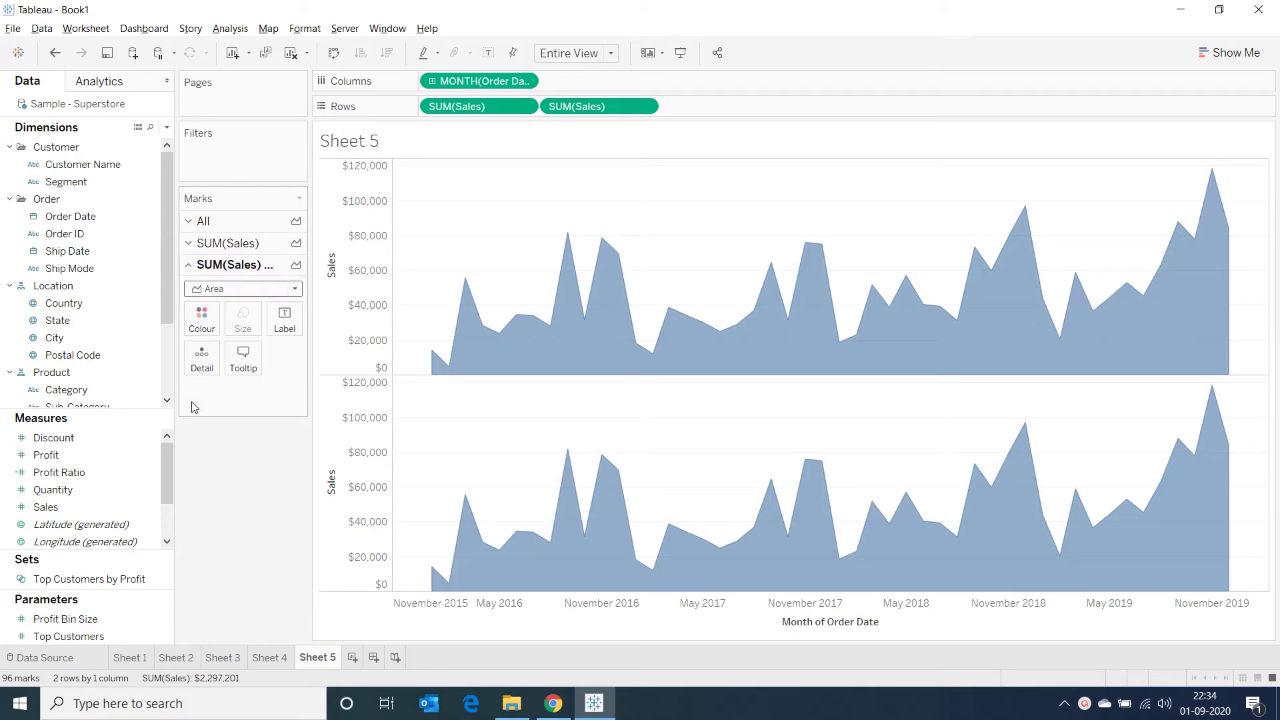
{"action": "left_click", "coordinate": [295, 290]}
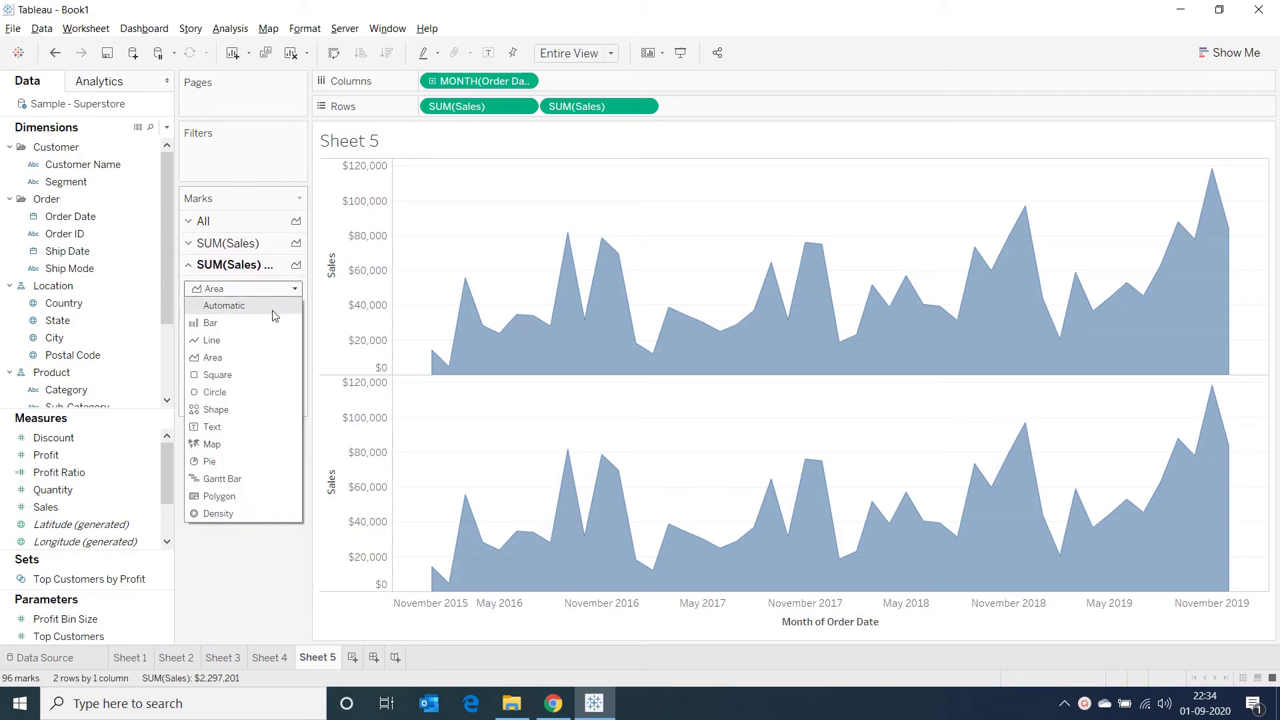
{"action": "left_click", "coordinate": [244, 343]}
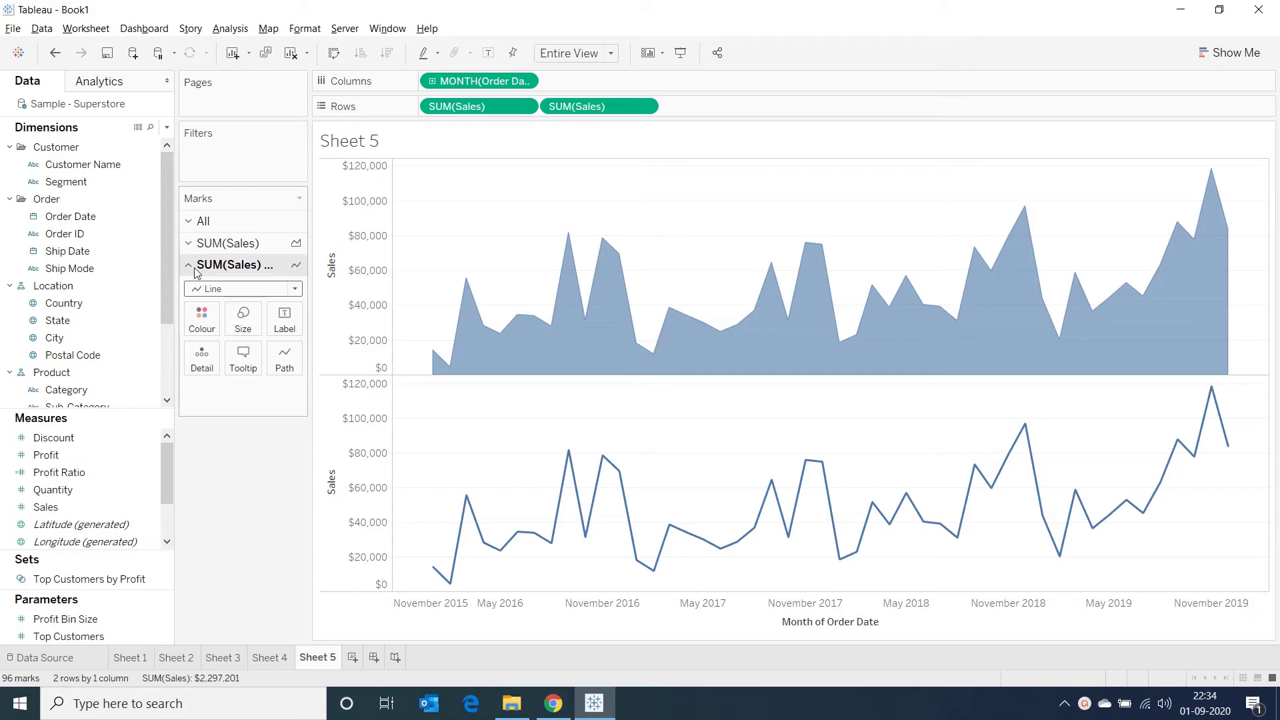
Step: Lower the area colour's opacity so the fill is mostly transparent
{"action": "left_click", "coordinate": [214, 243]}
{"action": "left_click", "coordinate": [208, 303]}
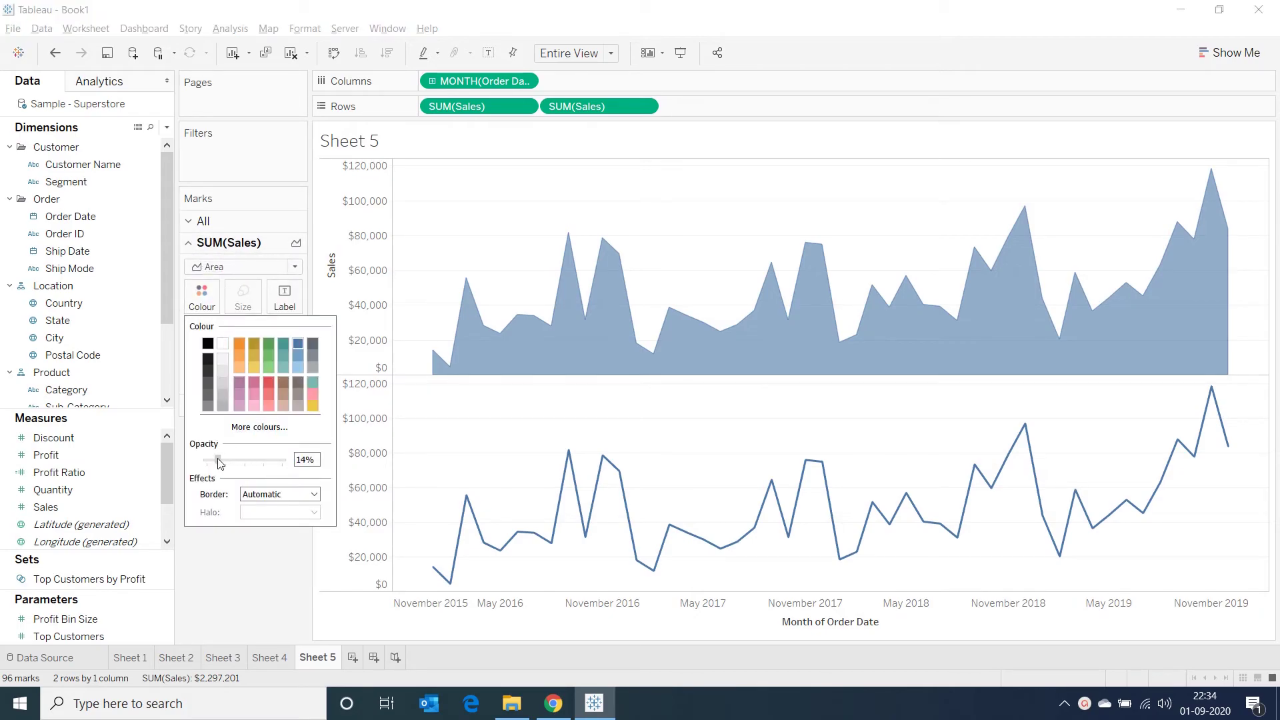
{"action": "left_click_drag", "start_coordinate": [220, 459], "coordinate": [224, 460]}
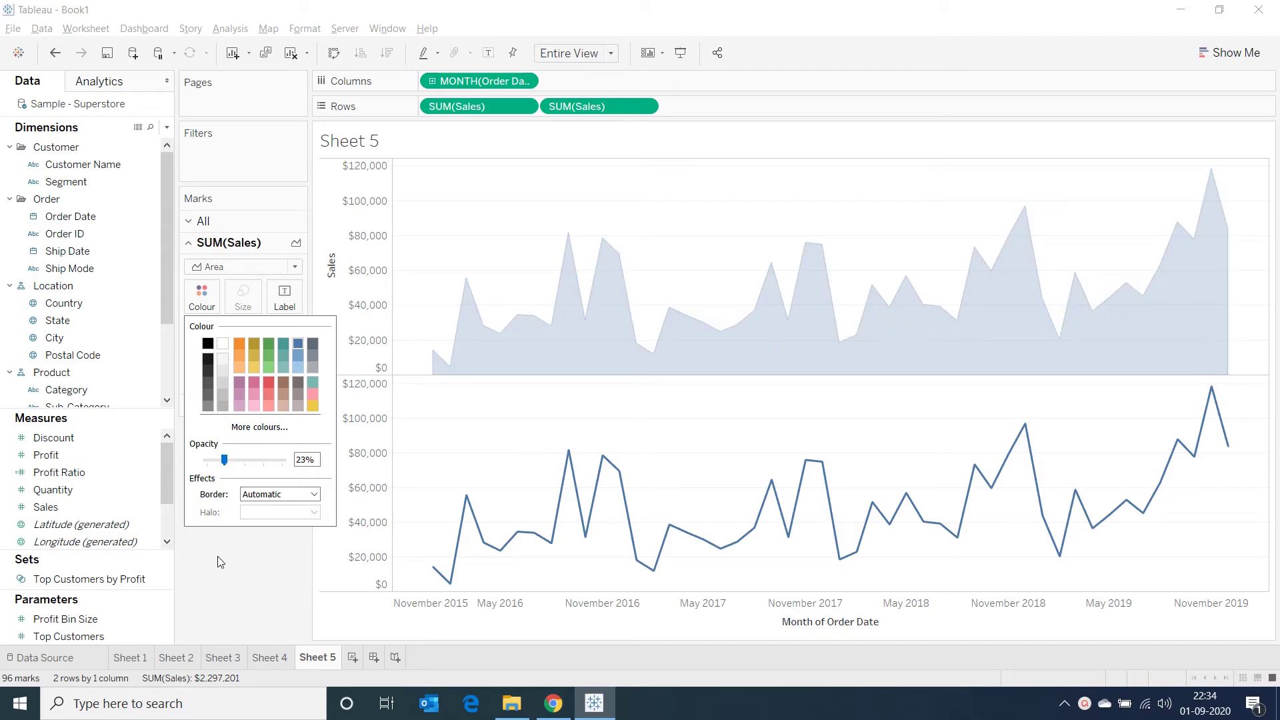
{"action": "left_click", "coordinate": [225, 571]}
Step: Combine both Sales panes on a dual axis and synchronise the axes
{"action": "left_click", "coordinate": [640, 106]}
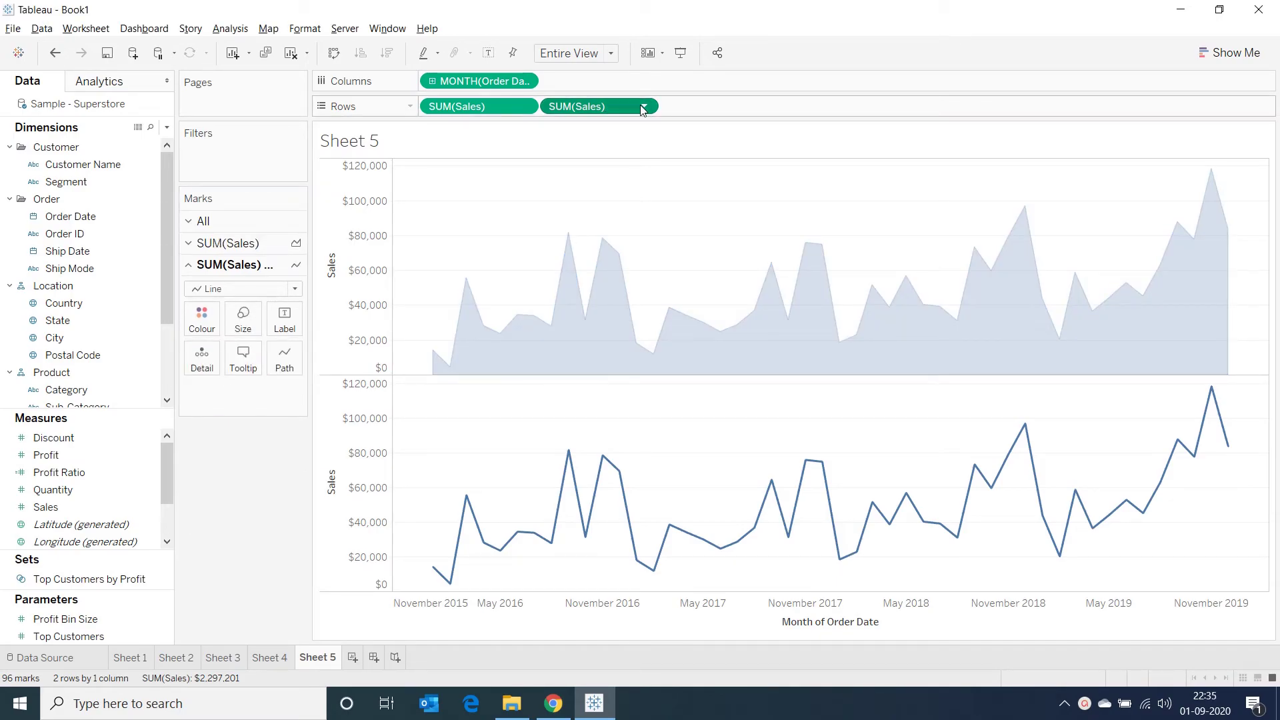
{"action": "left_click", "coordinate": [618, 376]}
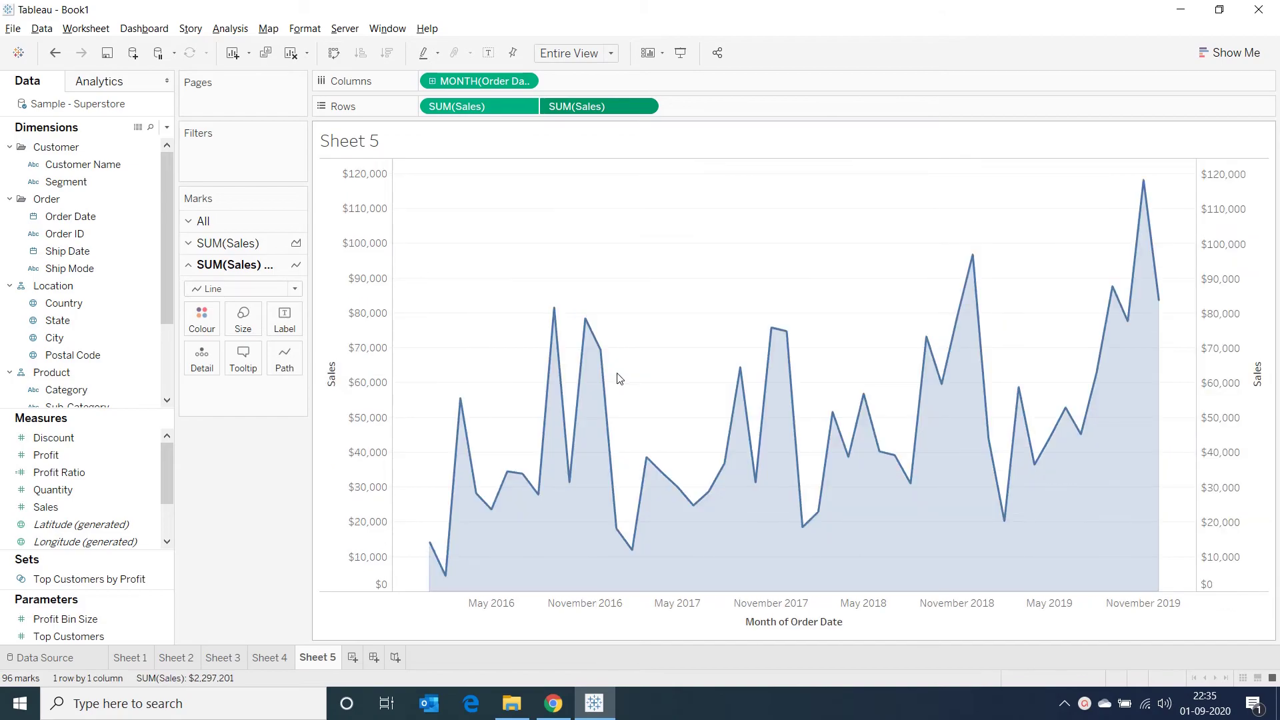
{"action": "right_click", "coordinate": [1235, 321]}
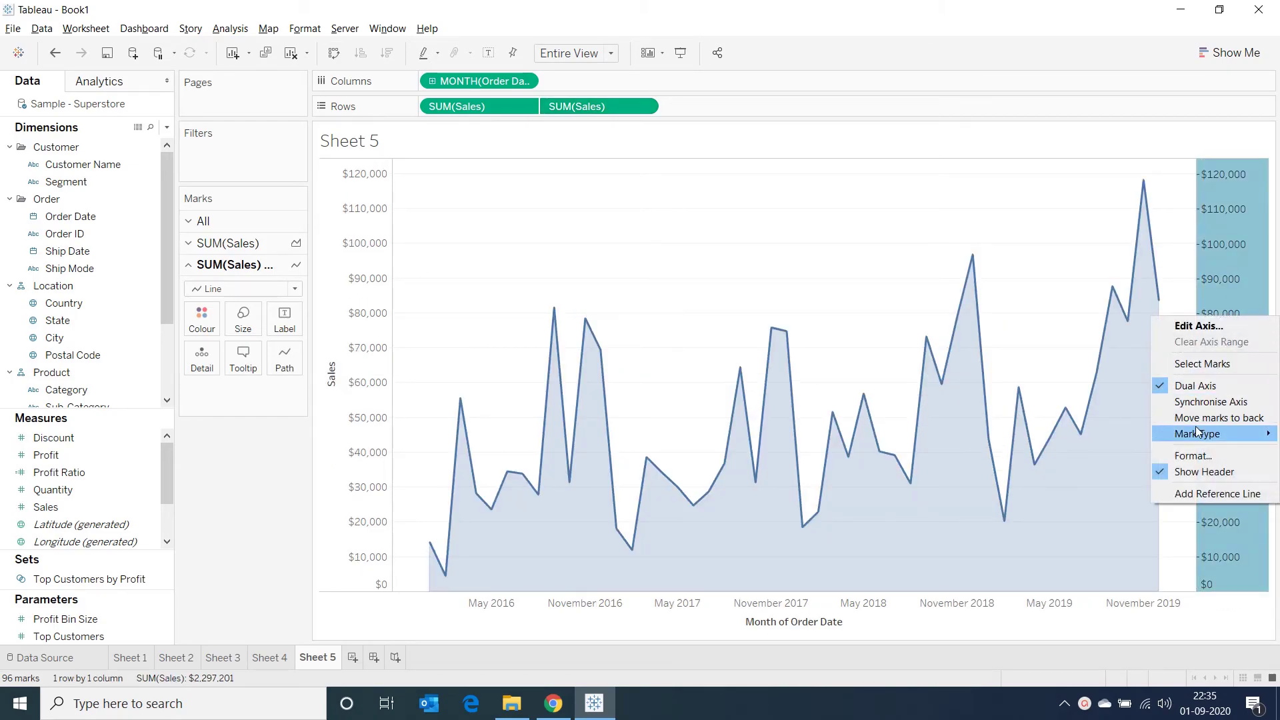
{"action": "left_click", "coordinate": [1204, 400]}
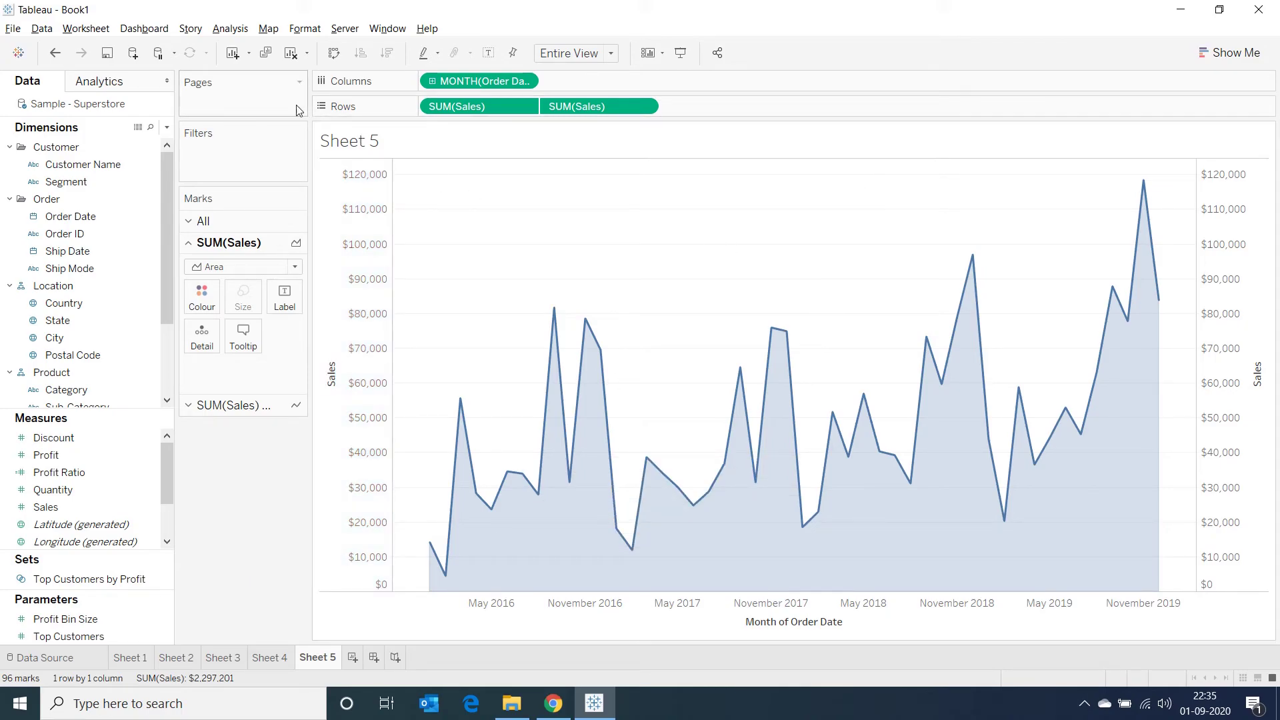
Step: Clear Sheet 5 and plot SUM(Sales) by continuous month of Order Date
{"action": "left_click", "coordinate": [291, 54]}
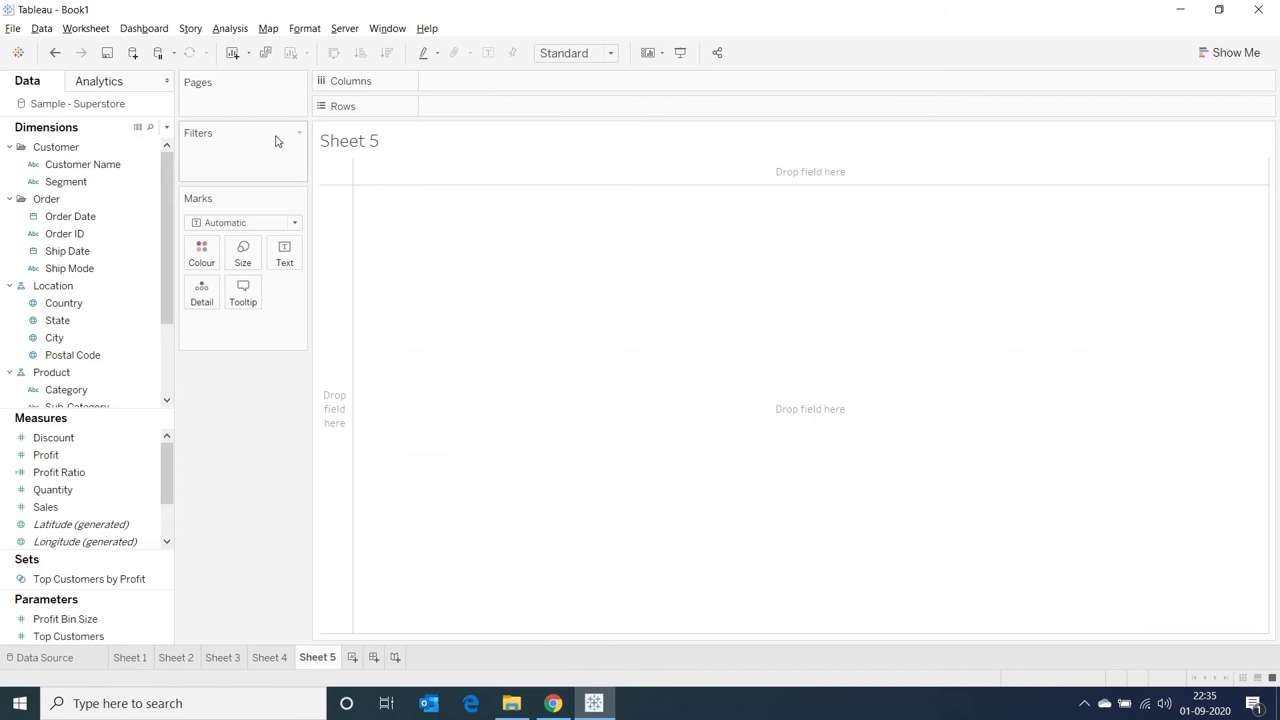
{"action": "scroll", "coordinate": [64, 294], "scroll_direction": "down", "scroll_amount": 2}
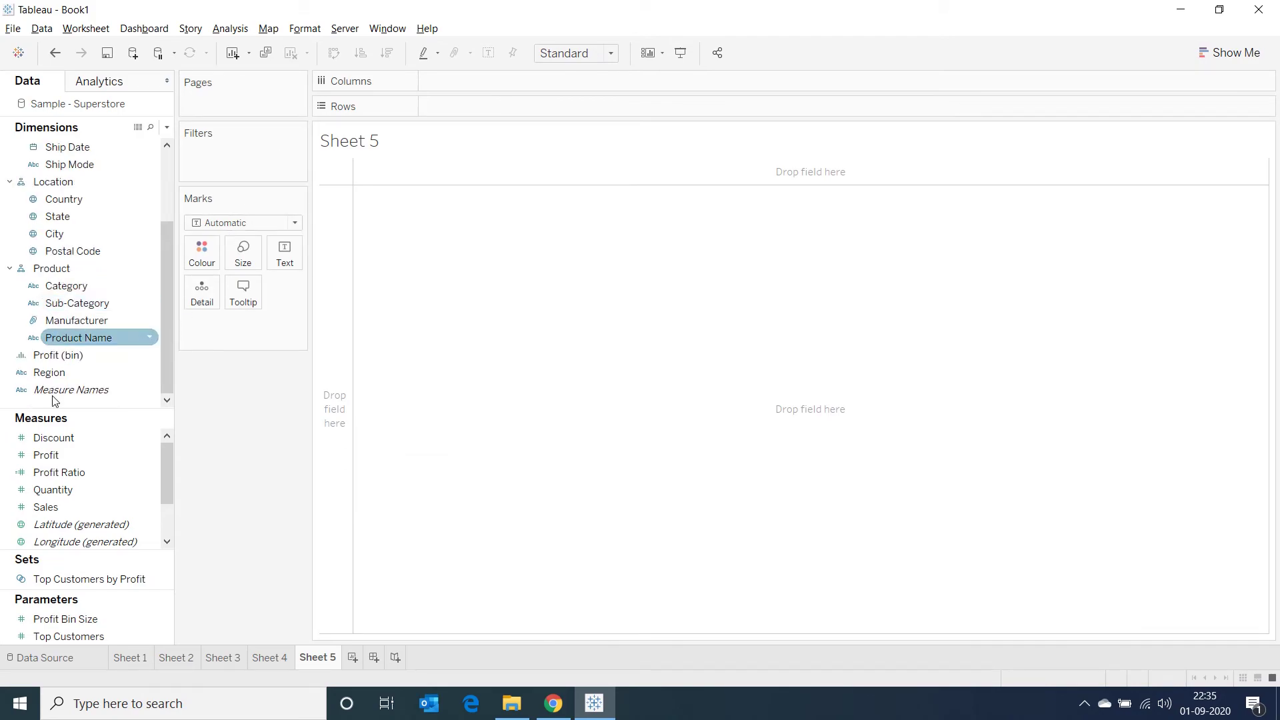
{"action": "double_click", "coordinate": [54, 508]}
{"action": "scroll", "coordinate": [76, 337], "scroll_direction": "up", "scroll_amount": 2}
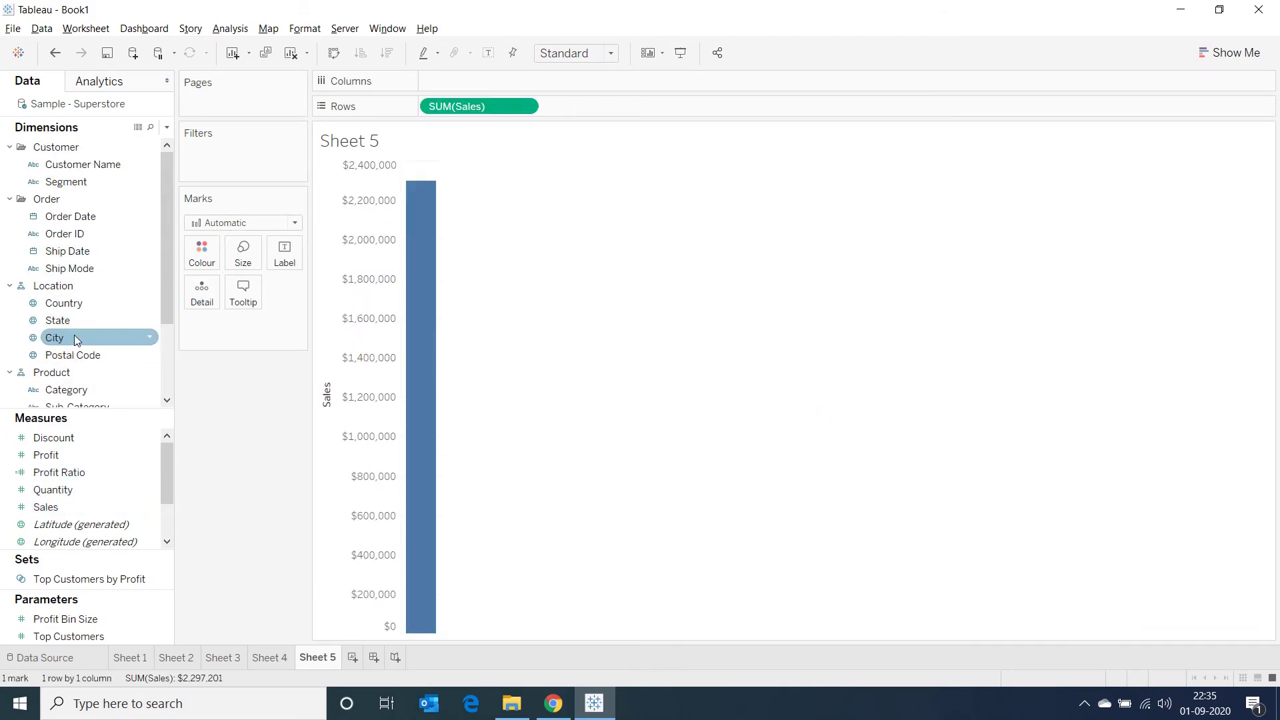
{"action": "double_click", "coordinate": [70, 216]}
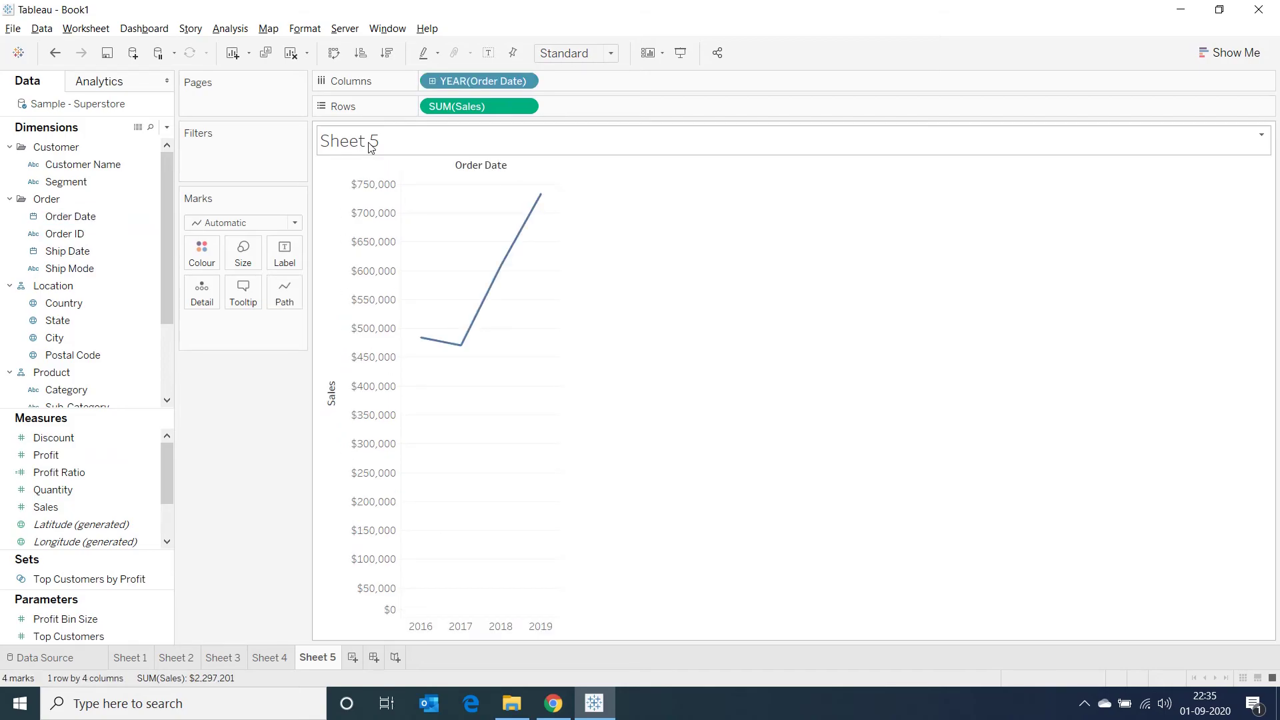
{"action": "left_click", "coordinate": [523, 83]}
{"action": "left_click", "coordinate": [491, 408]}
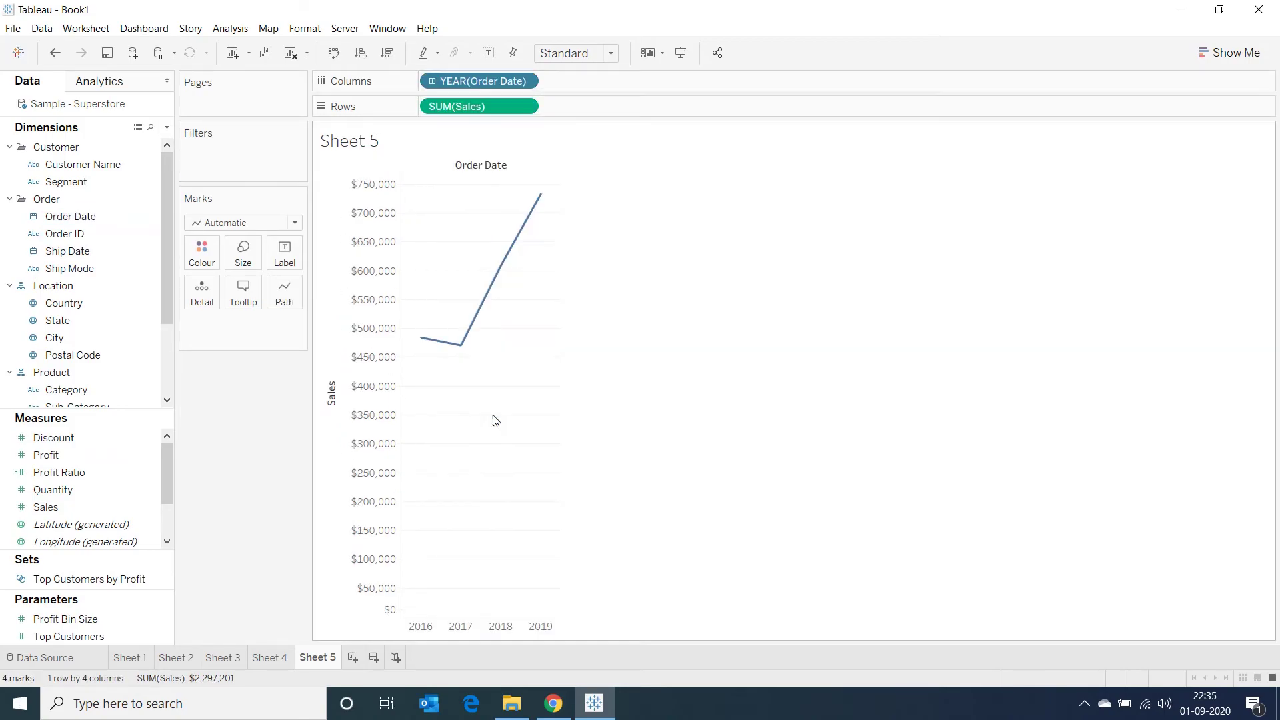
Step: Fit the chart to Entire View and colour the lines by Region
{"action": "left_click", "coordinate": [614, 55]}
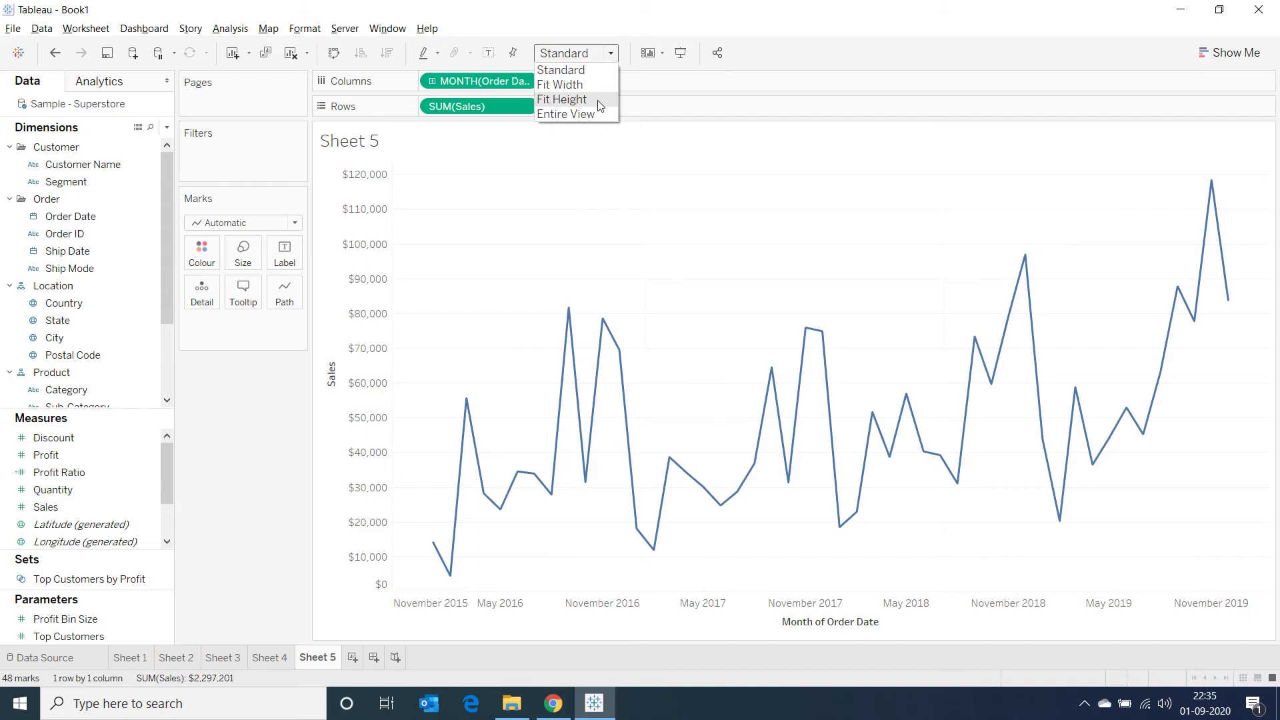
{"action": "left_click", "coordinate": [584, 117]}
{"action": "left_click", "coordinate": [60, 288]}
{"action": "scroll", "coordinate": [60, 293], "scroll_direction": "down", "scroll_amount": 2}
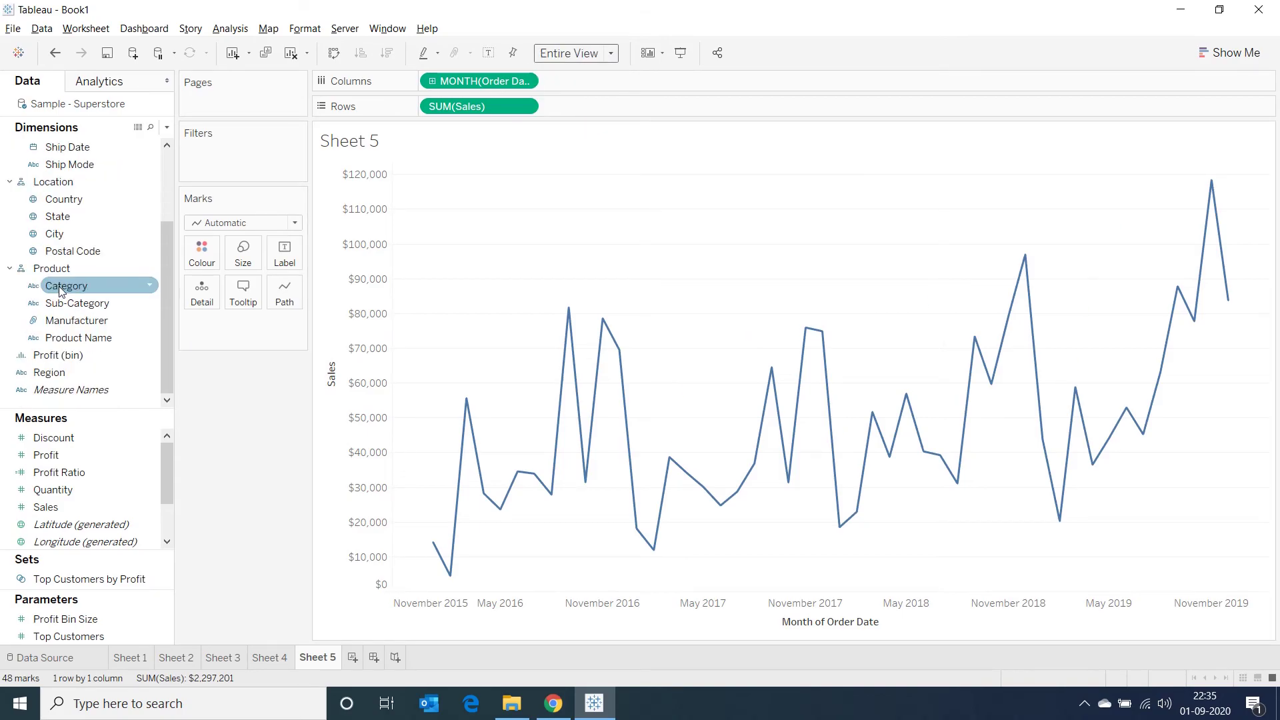
{"action": "left_click_drag", "start_coordinate": [47, 372], "coordinate": [200, 260]}
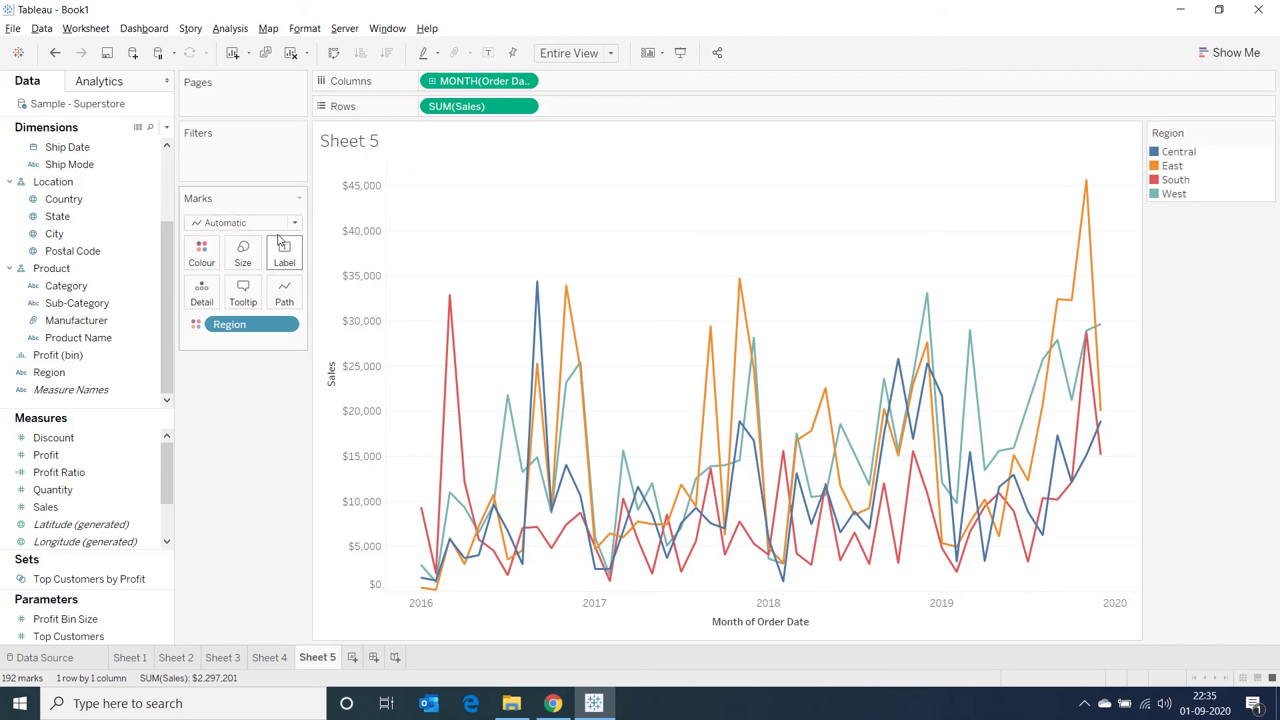
Step: Switch the marks to Area and show SUM(Sales) as a Percent of Total table calculation
{"action": "left_click", "coordinate": [293, 223]}
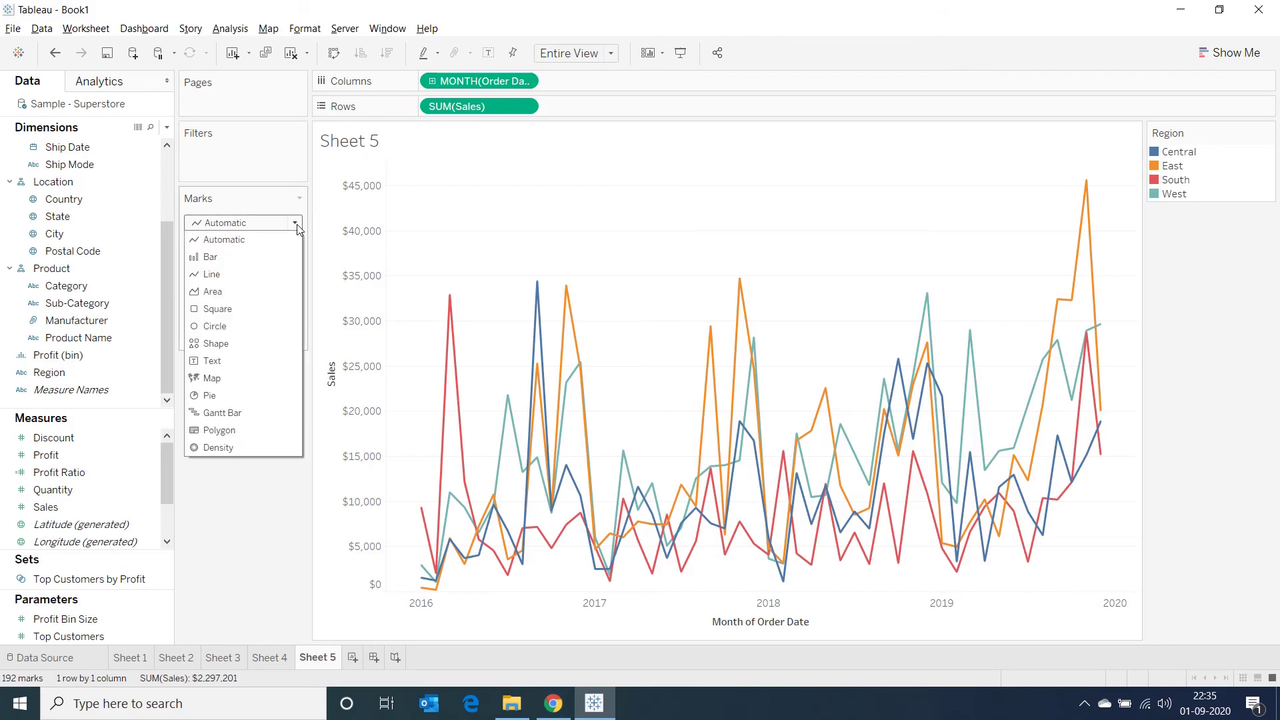
{"action": "left_click", "coordinate": [254, 293]}
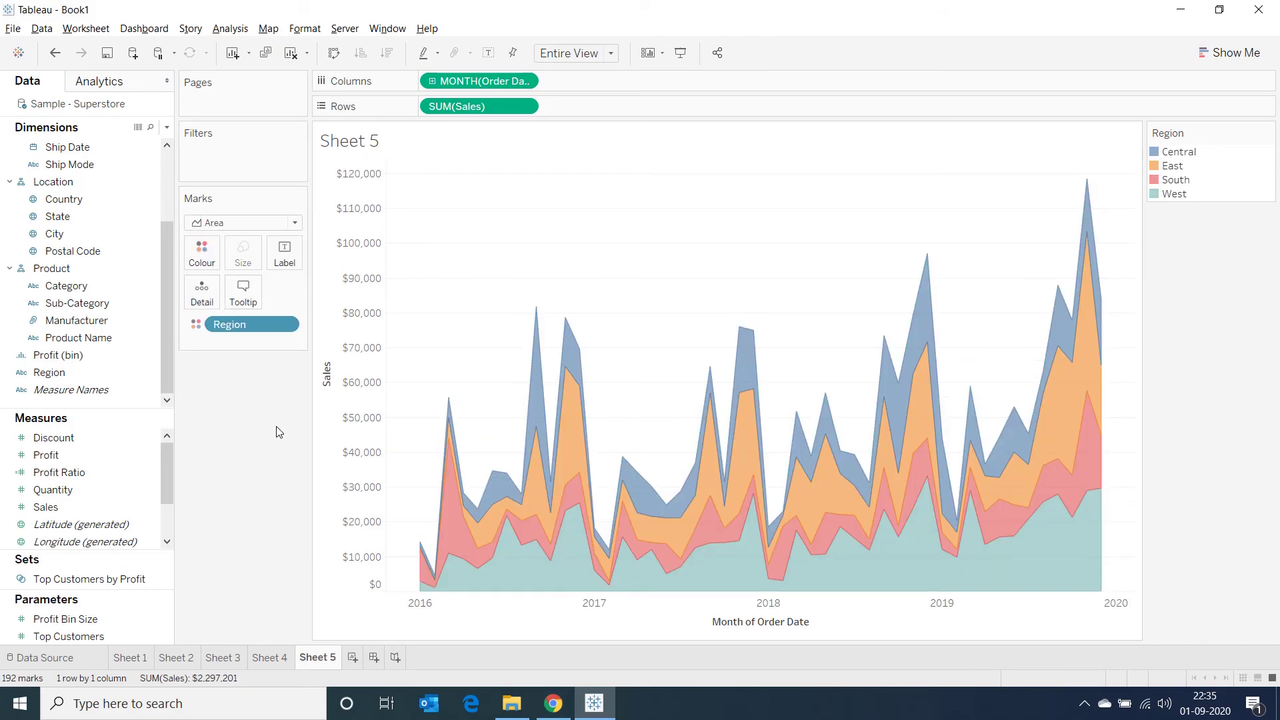
{"action": "left_click", "coordinate": [524, 106]}
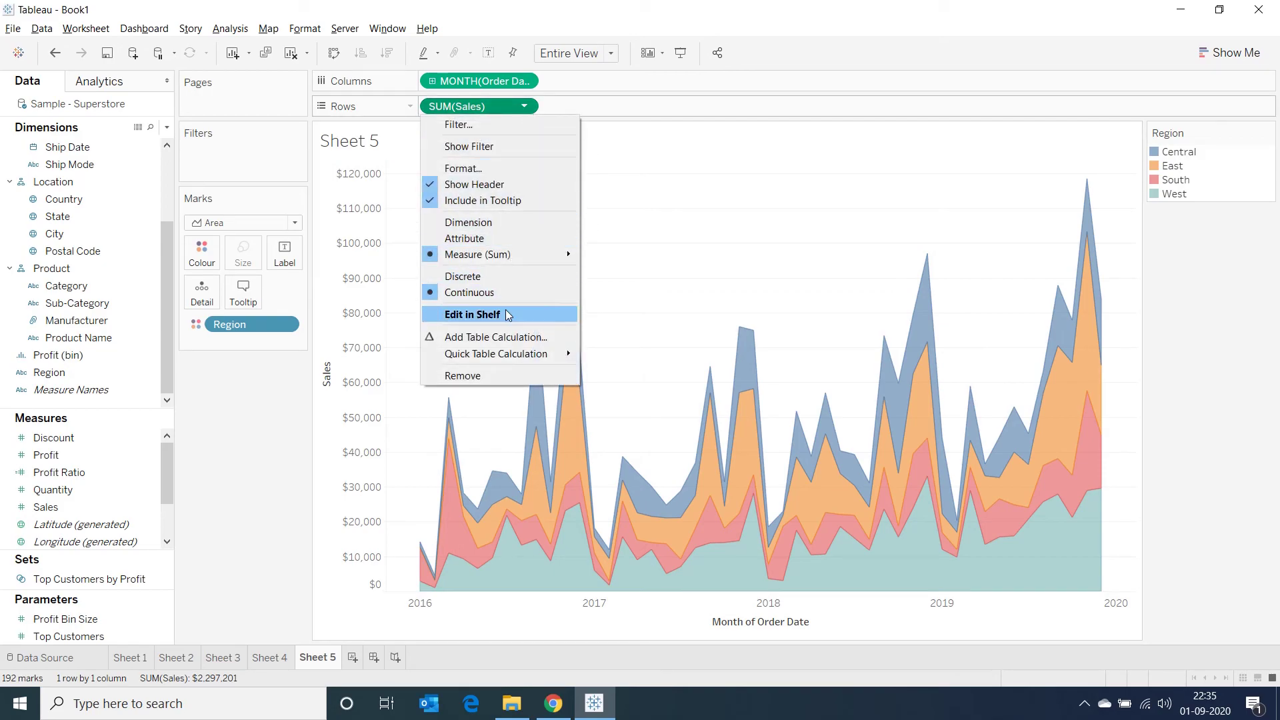
{"action": "mouse_move", "coordinate": [530, 258]}
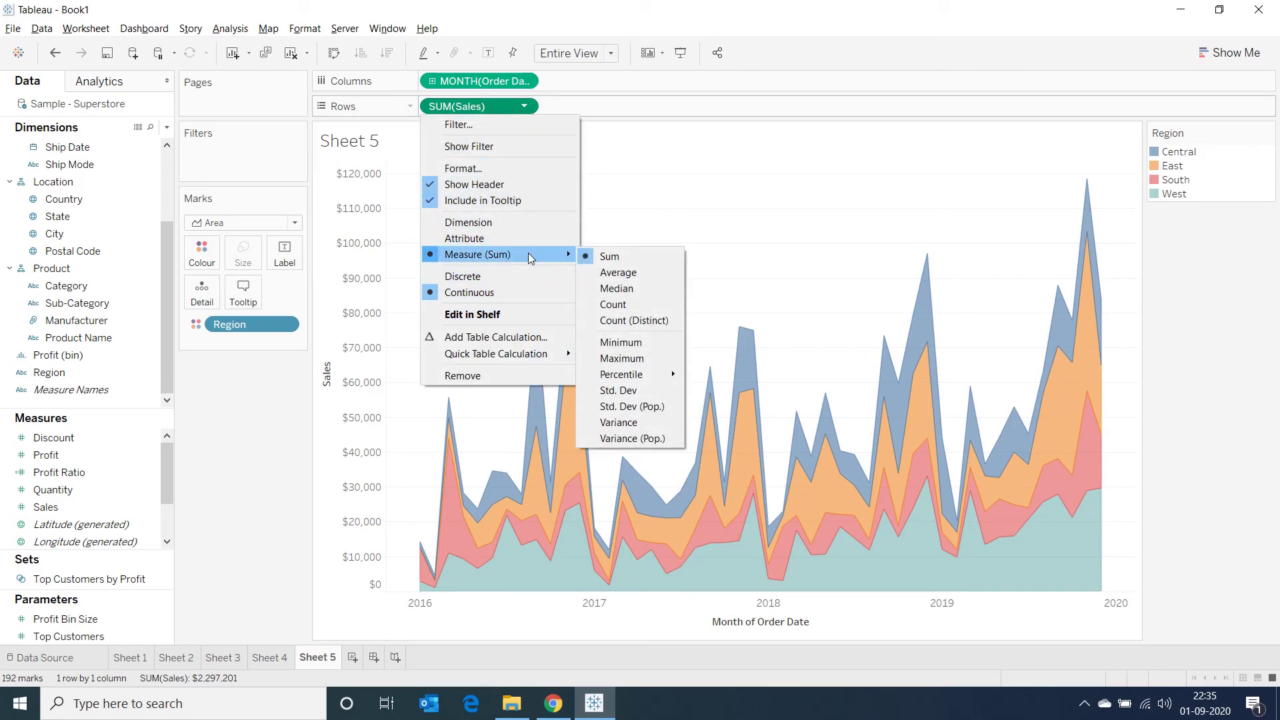
{"action": "mouse_move", "coordinate": [522, 355]}
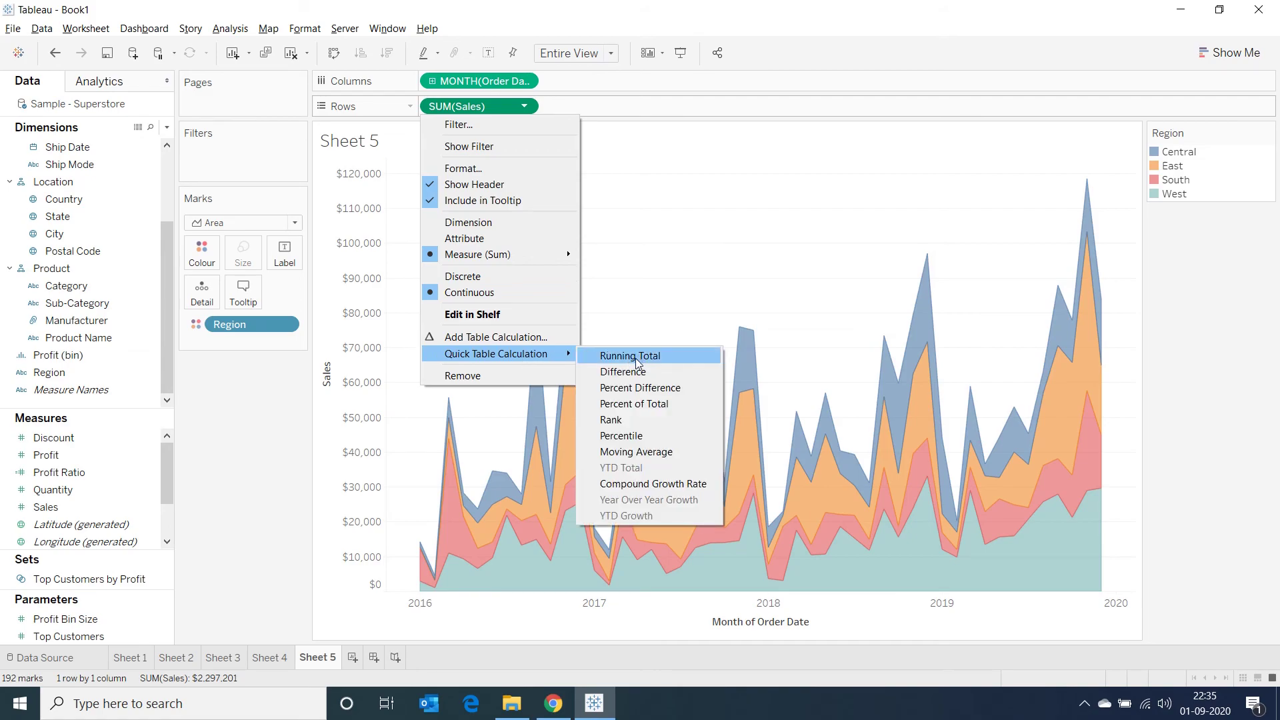
{"action": "left_click", "coordinate": [633, 404]}
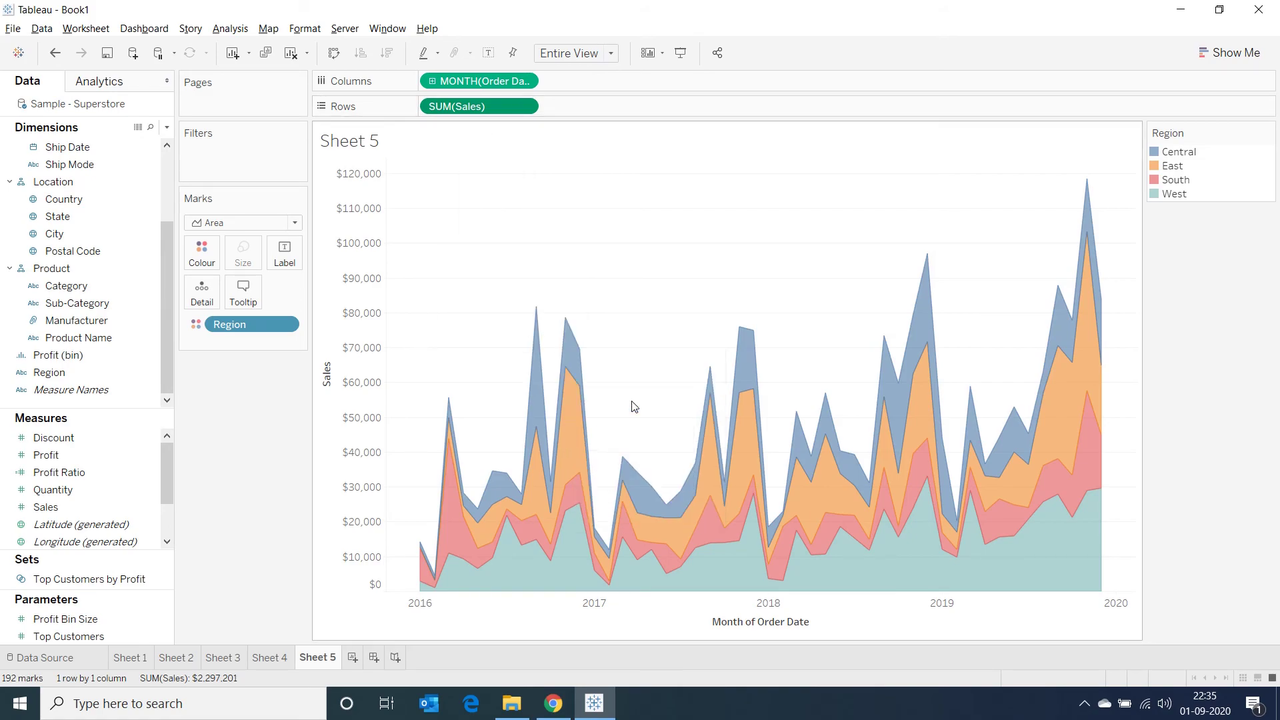
Step: Compute the percent of total using Region
{"action": "left_click", "coordinate": [526, 106]}
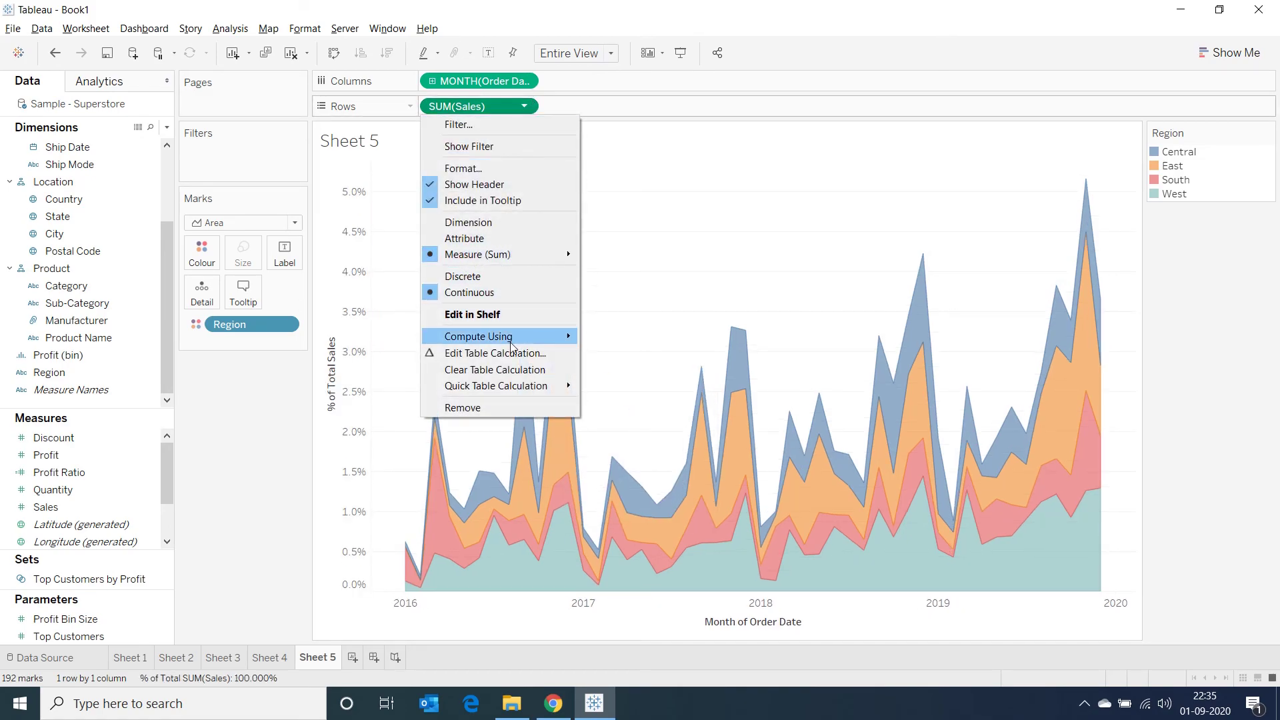
{"action": "mouse_move", "coordinate": [511, 345]}
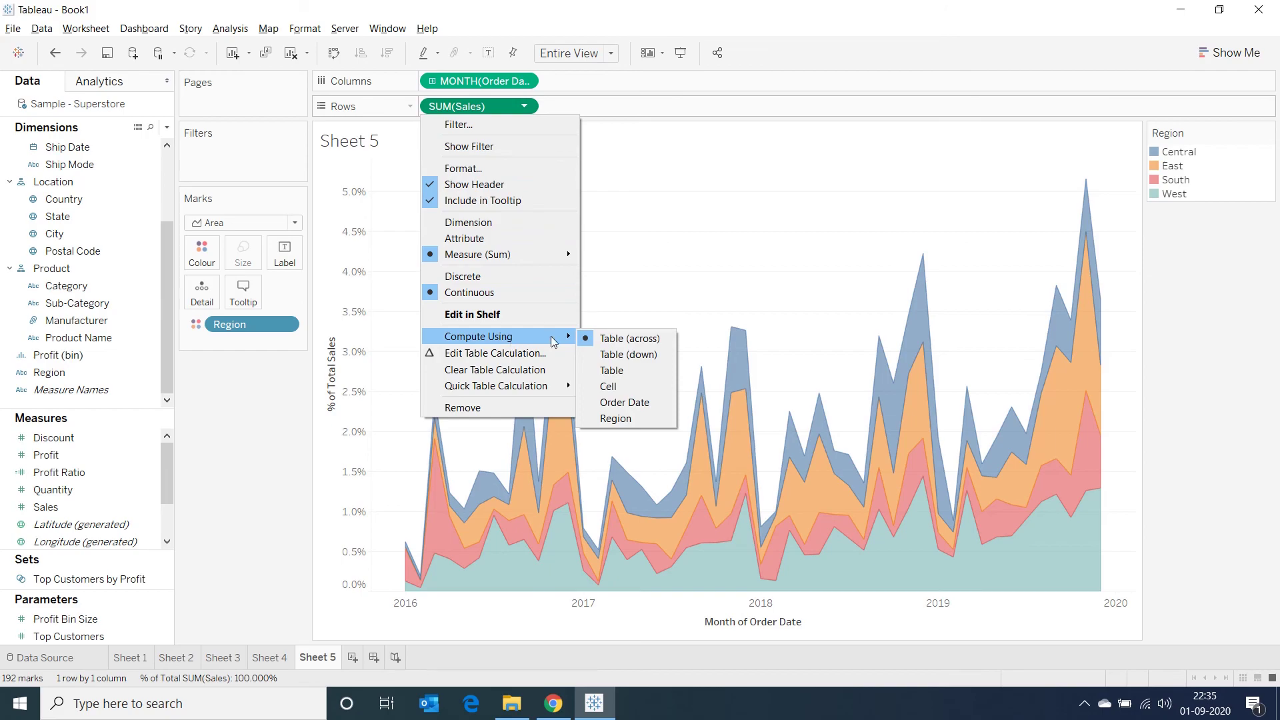
{"action": "left_click", "coordinate": [632, 418]}
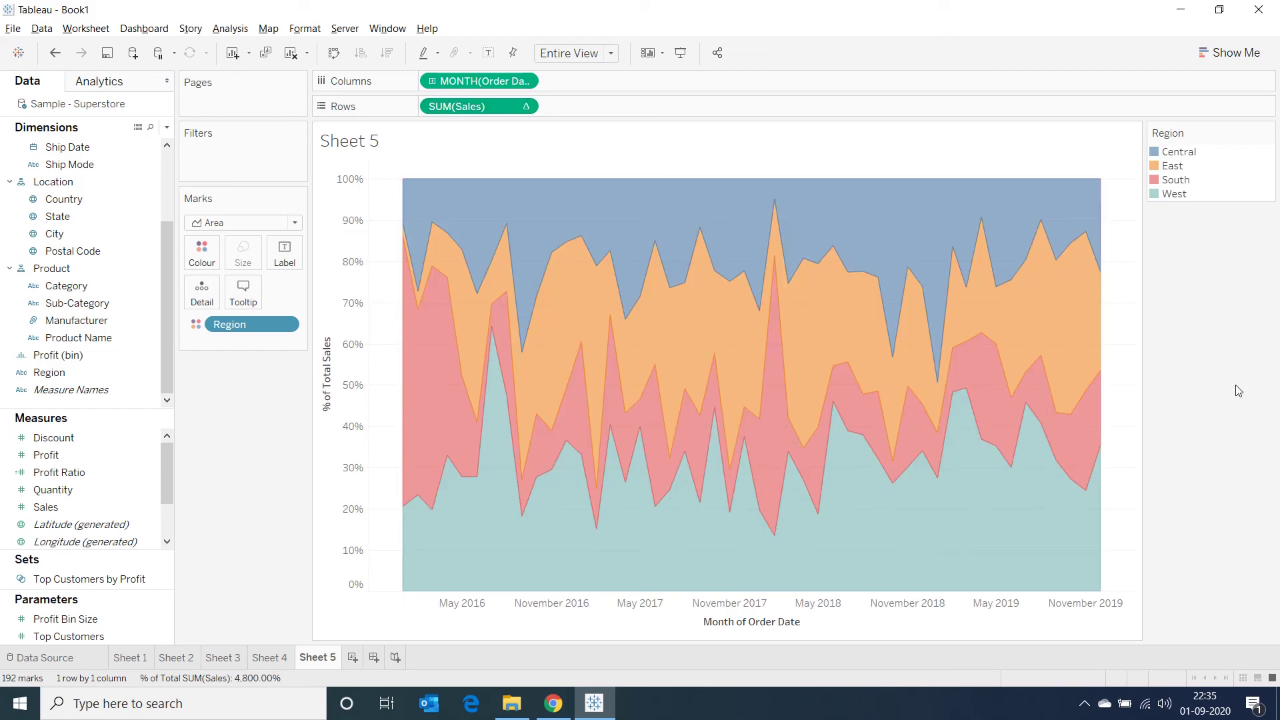